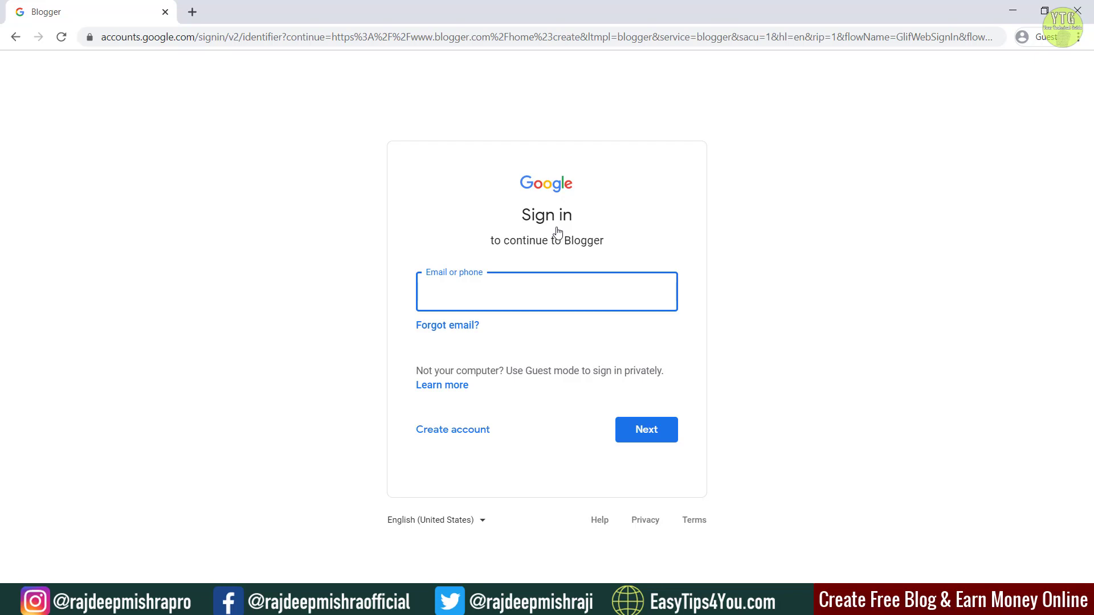
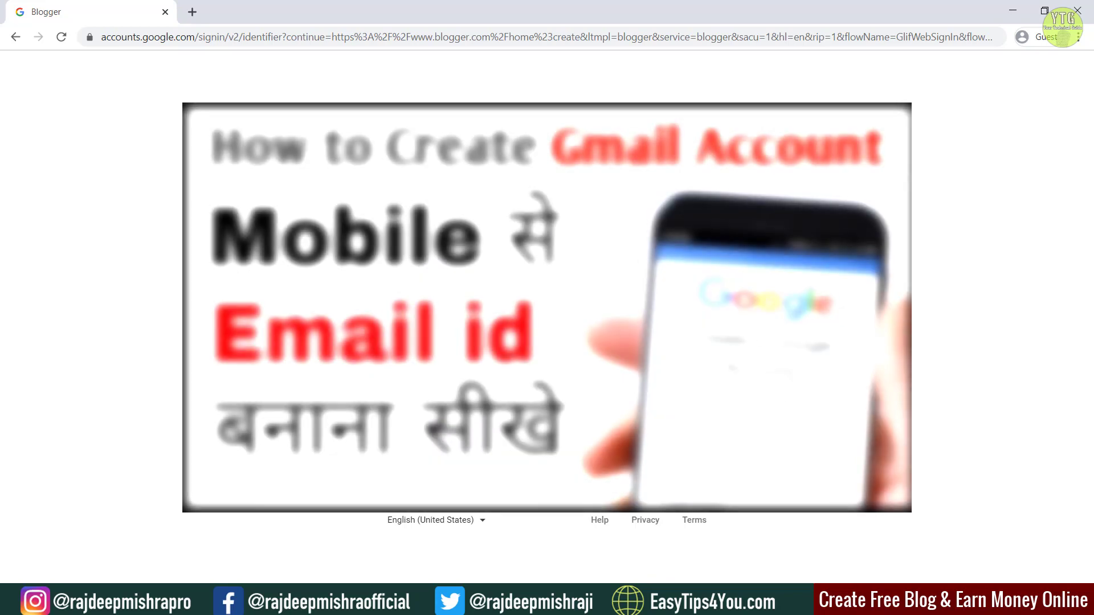
Step: Sign in to Google with the account e-mail and password, skipping the extra account details
{"action": "key", "text": "Return"}
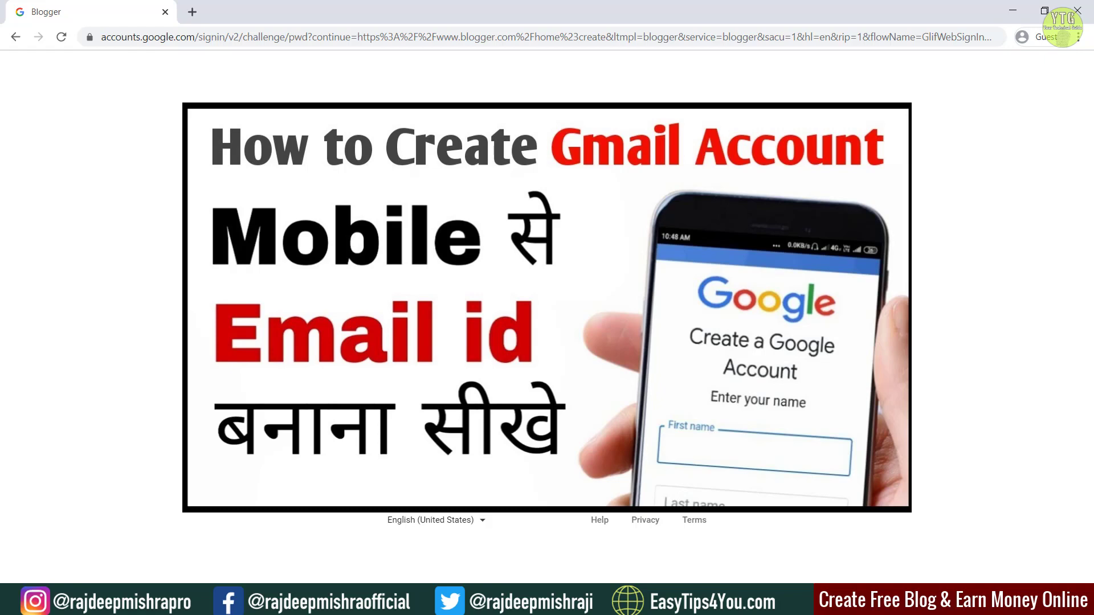
{"action": "key", "text": "Return"}
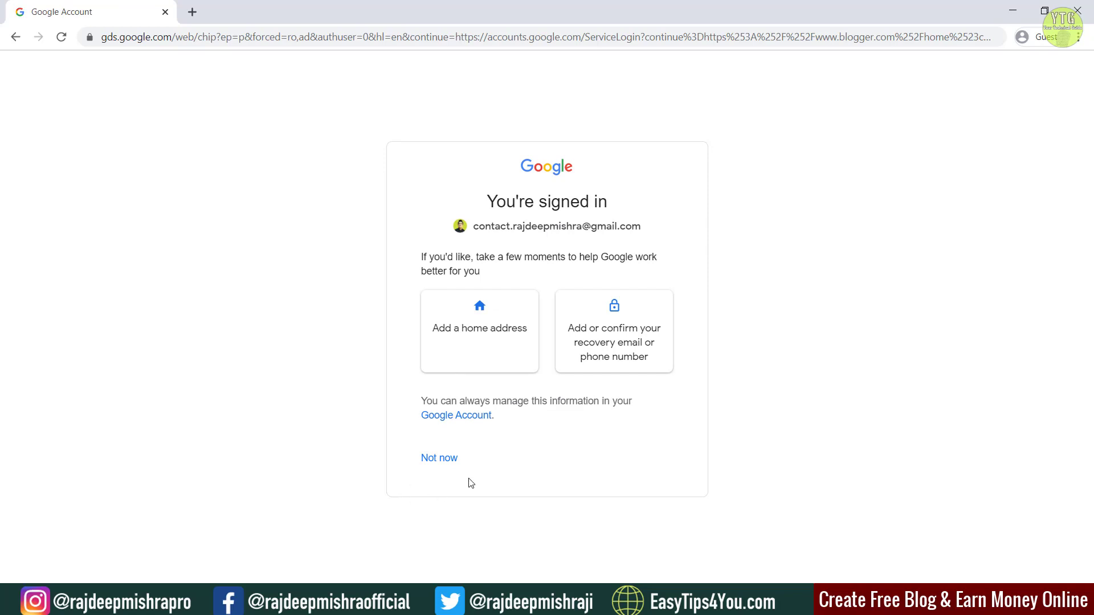
{"action": "left_click", "coordinate": [451, 466]}
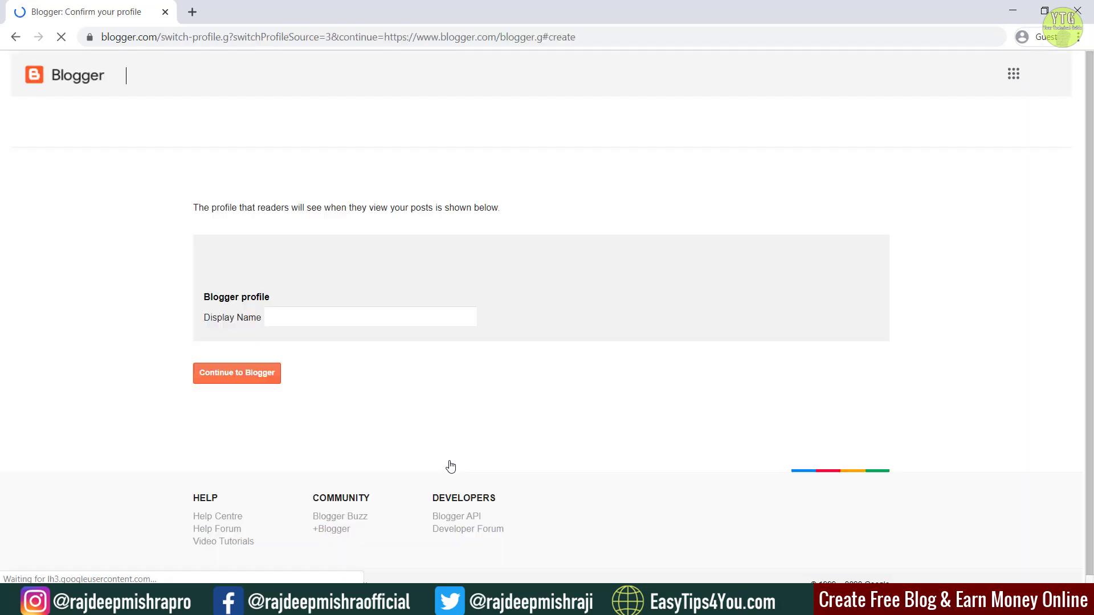
Step: Confirm the Blogger profile with the user's display name, close the EU cookie notice, and begin a new blog
{"action": "left_click", "coordinate": [365, 321]}
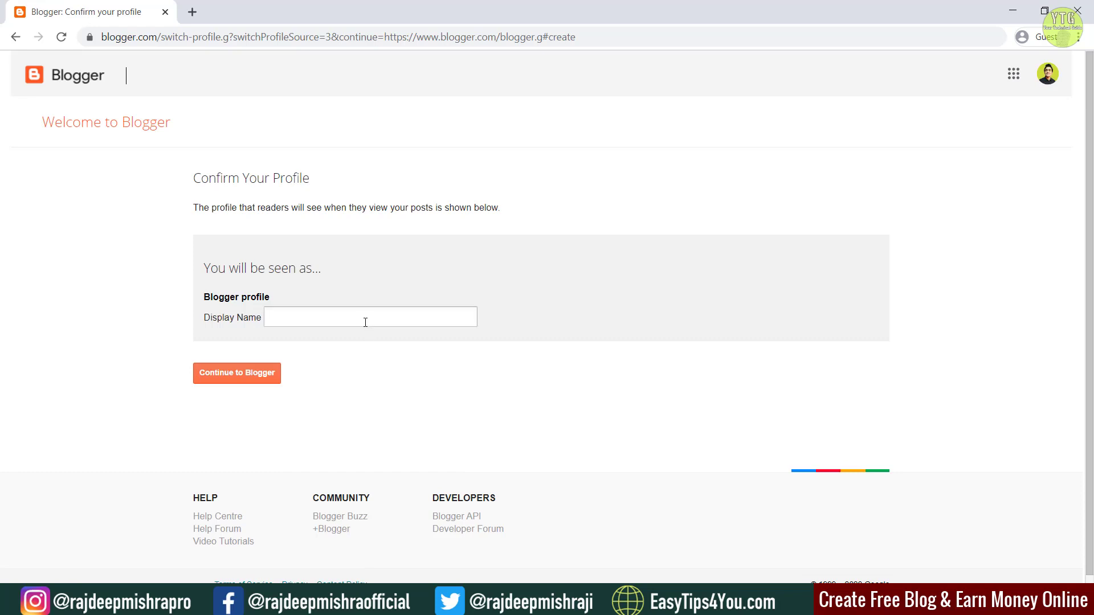
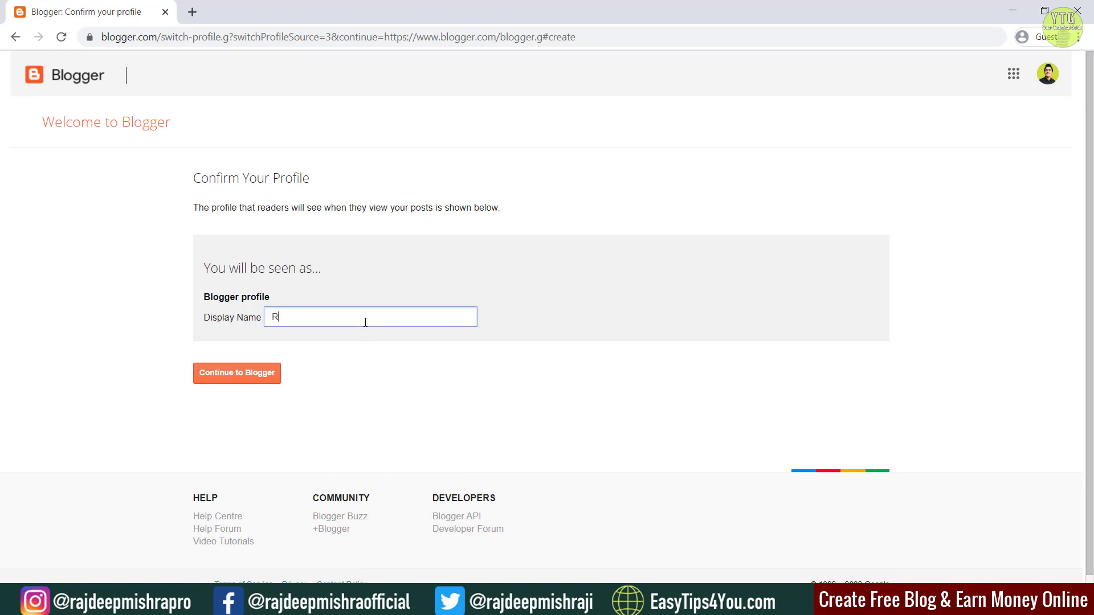
{"action": "left_click", "coordinate": [217, 377]}
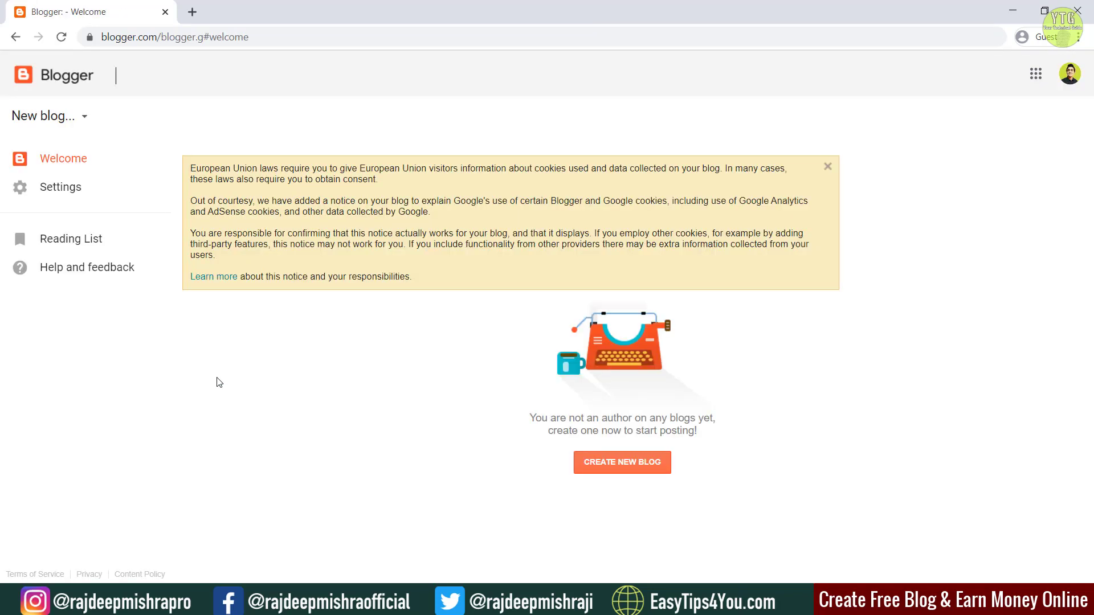
{"action": "left_click", "coordinate": [828, 167]}
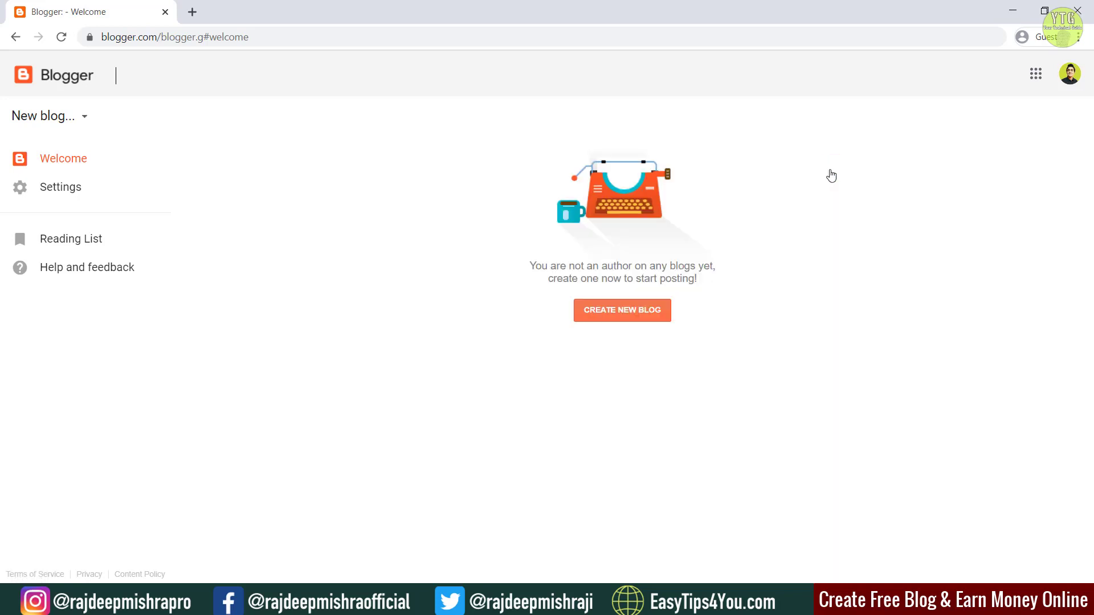
{"action": "left_click", "coordinate": [644, 322]}
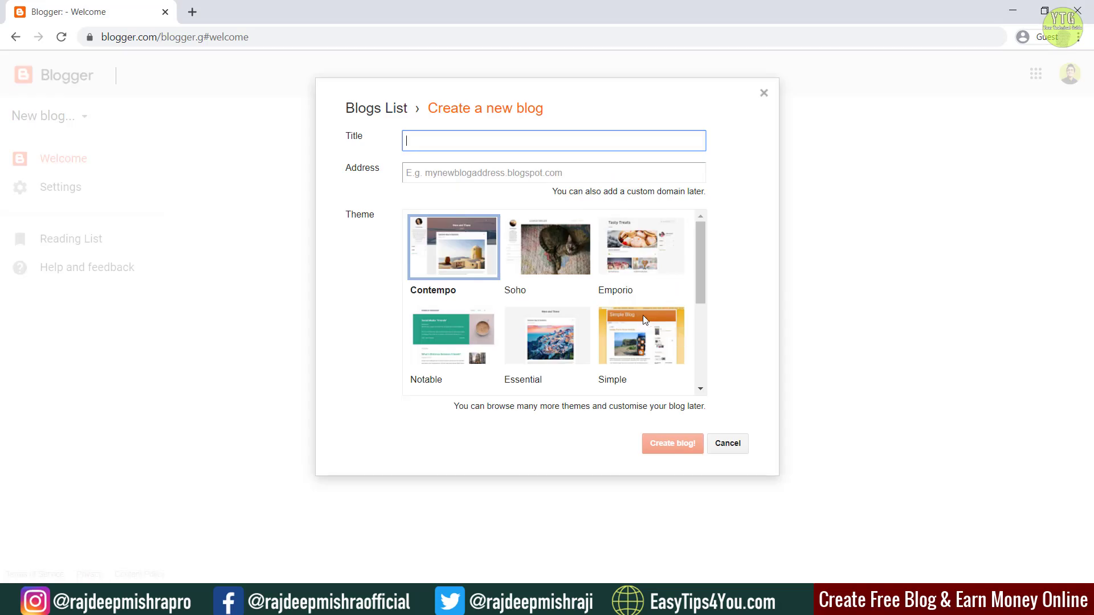
Step: Title the blog 'Pro Content Writers', fix its address to procontentwriters.blogspot.com, and choose the Simple theme
{"action": "type", "text": "Pro Content Writers"}
{"action": "left_click", "coordinate": [593, 175]}
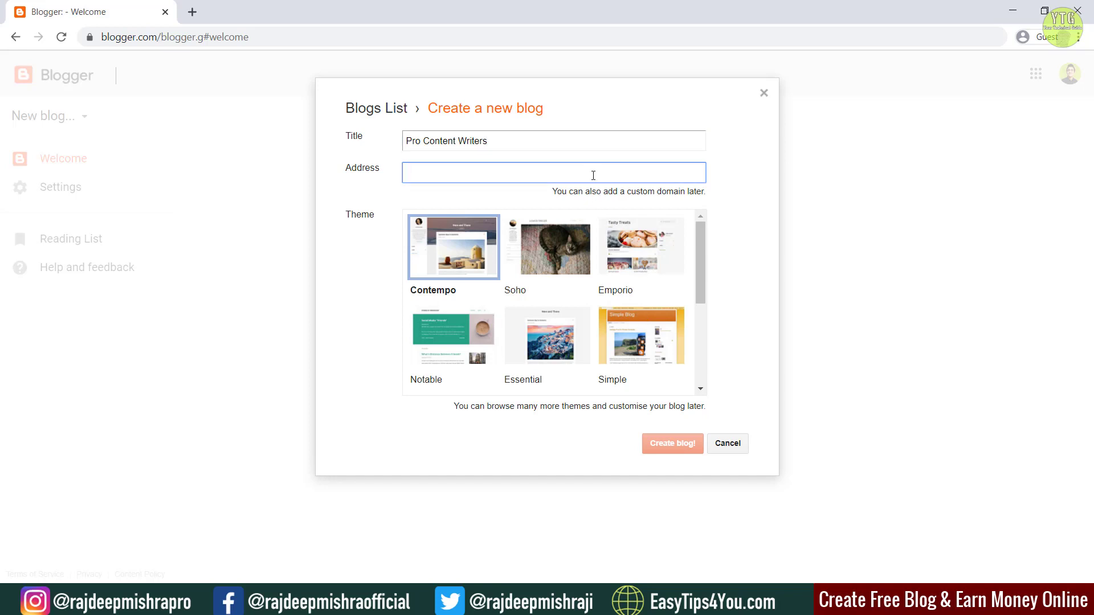
{"action": "type", "text": "procon"}
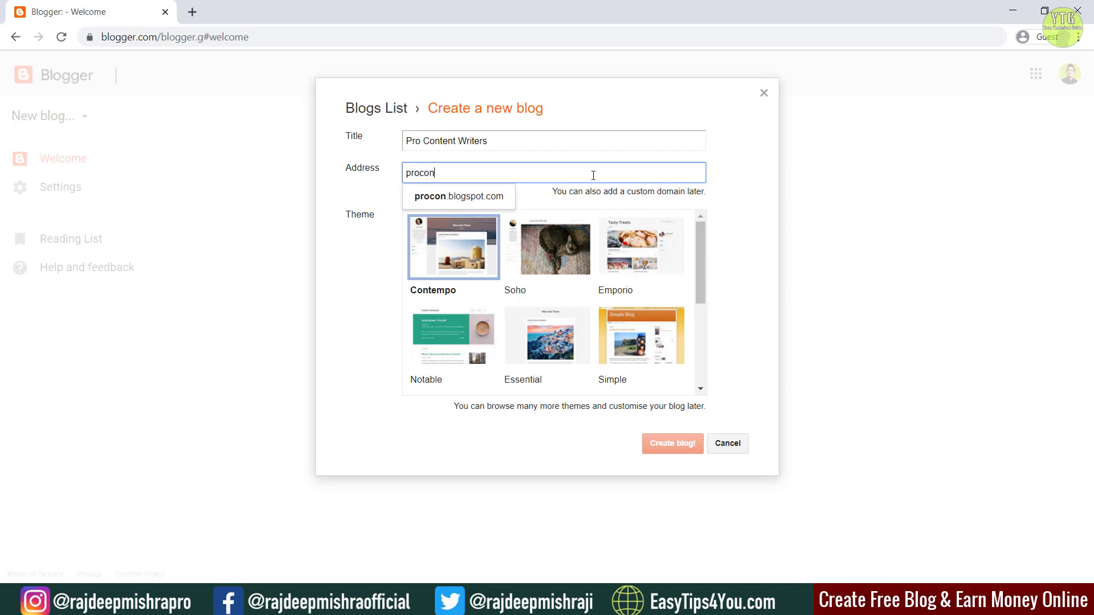
{"action": "type", "text": "tentw"}
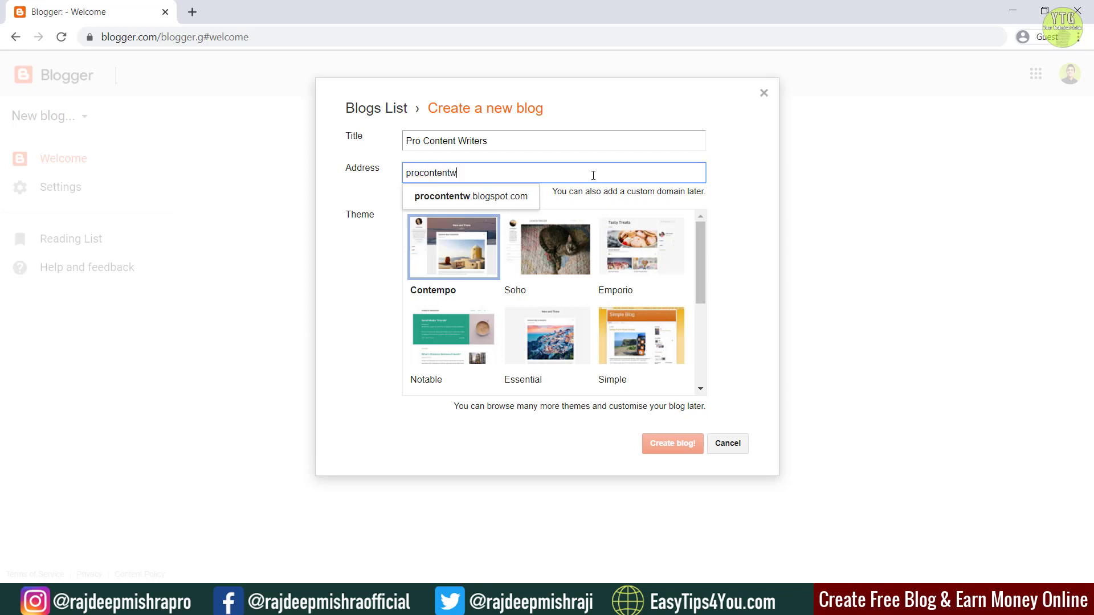
{"action": "type", "text": "riters"}
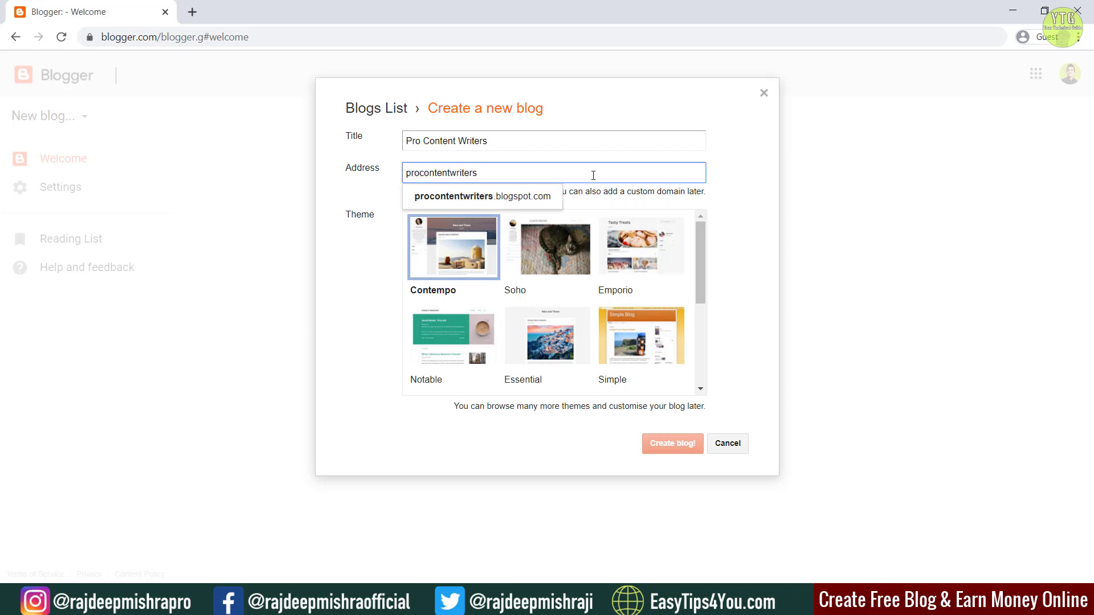
{"action": "left_click", "coordinate": [476, 196]}
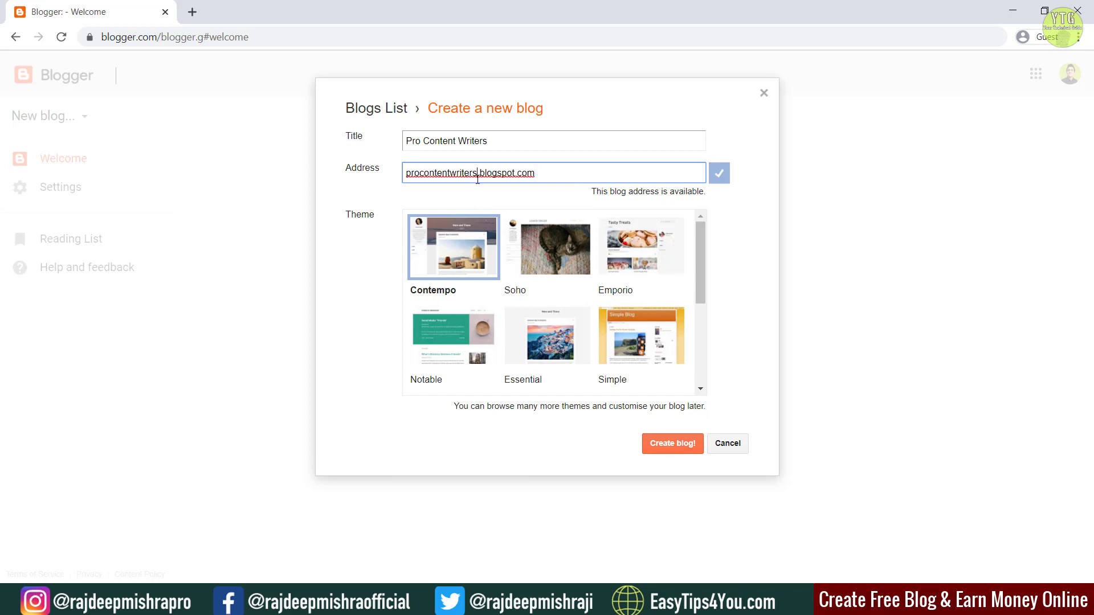
{"action": "left_click", "coordinate": [478, 174]}
{"action": "key", "text": "BackSpace"}
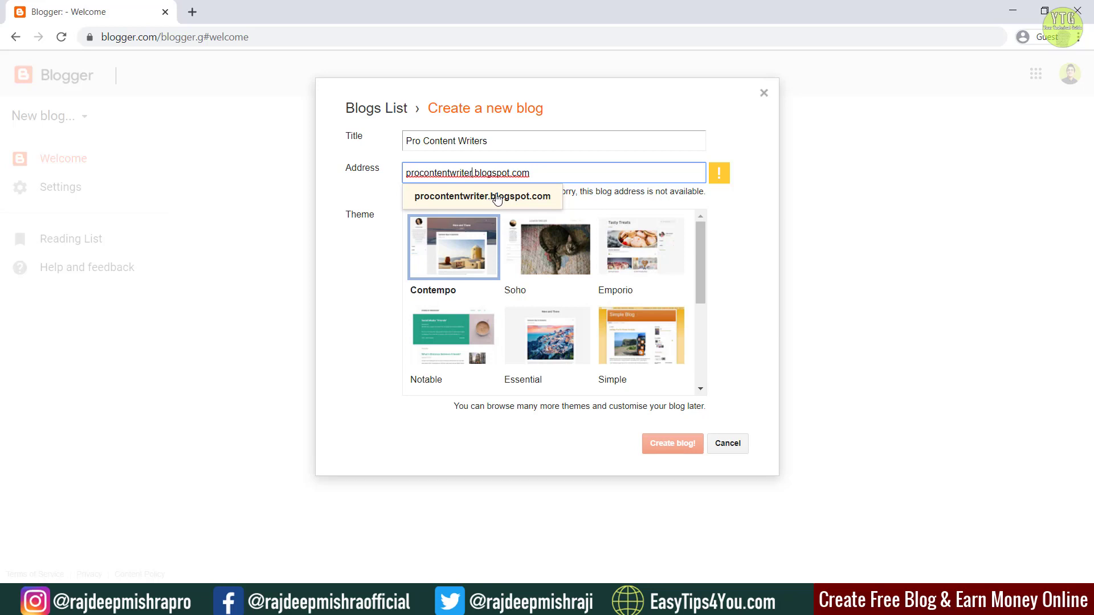
{"action": "type", "text": "s"}
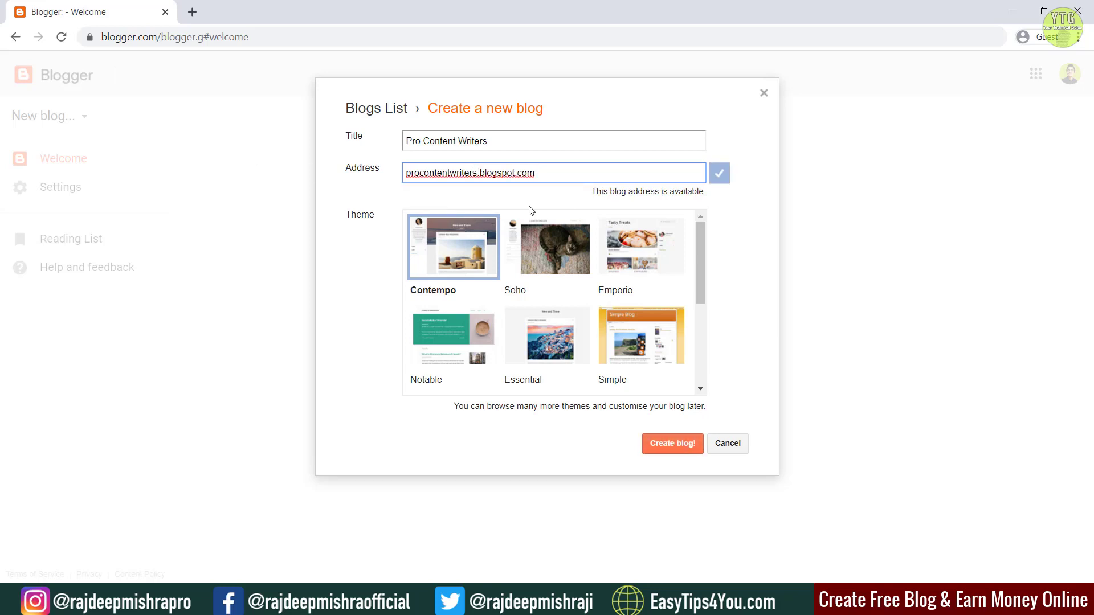
{"action": "left_click", "coordinate": [665, 345]}
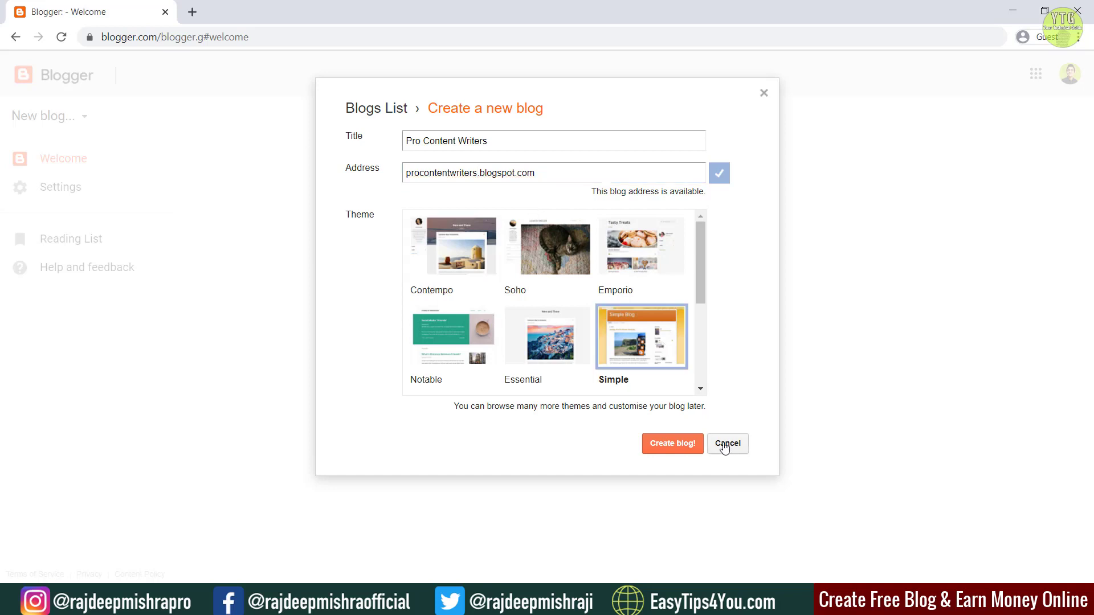
Step: Create the Pro Content Writers blog and close the Google Domains offer
{"action": "left_click", "coordinate": [680, 448]}
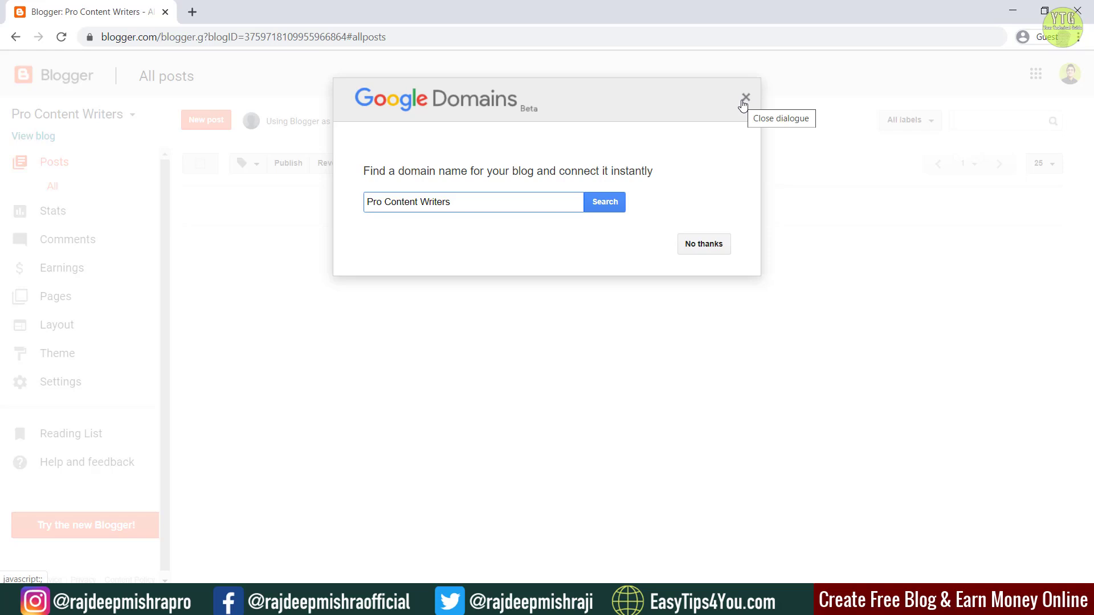
{"action": "left_click", "coordinate": [745, 100]}
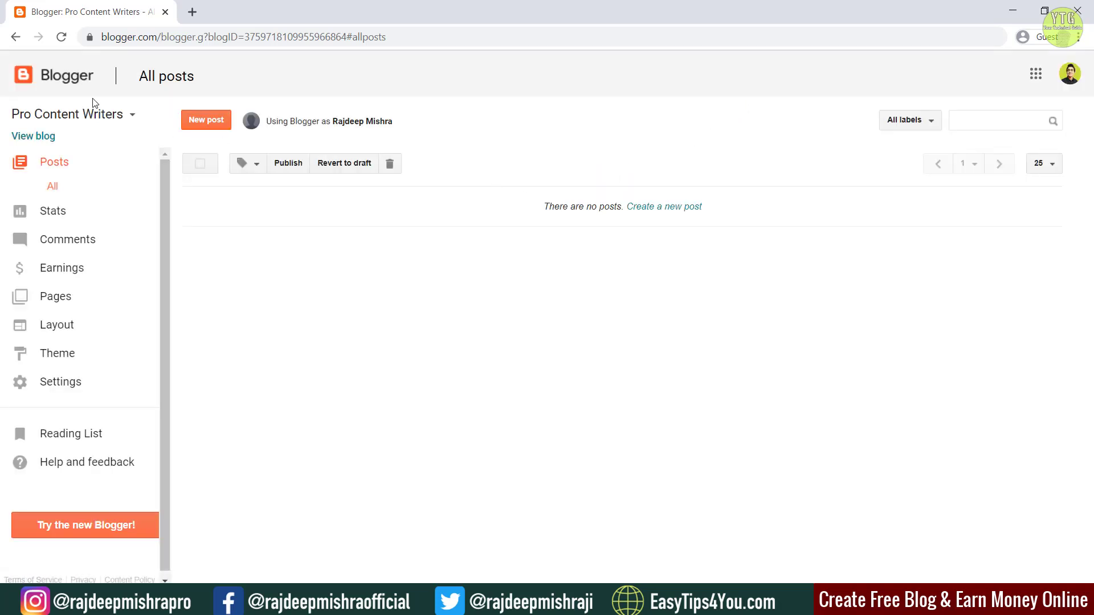
Step: View the live Pro Content Writers blog in a new tab, then return to the dashboard tab
{"action": "left_click", "coordinate": [18, 140]}
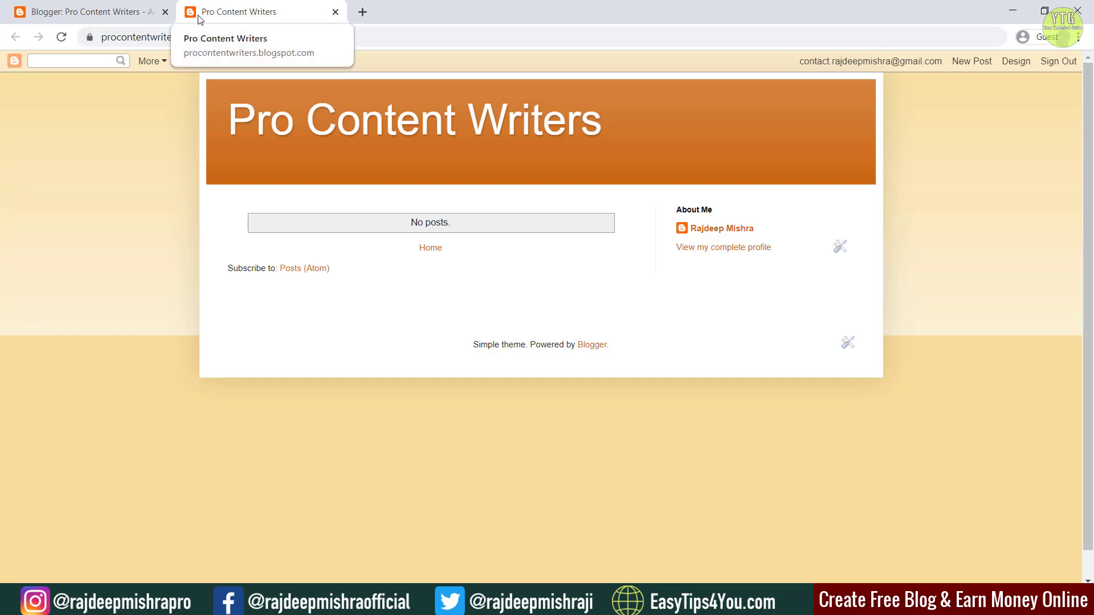
{"action": "left_click", "coordinate": [112, 12]}
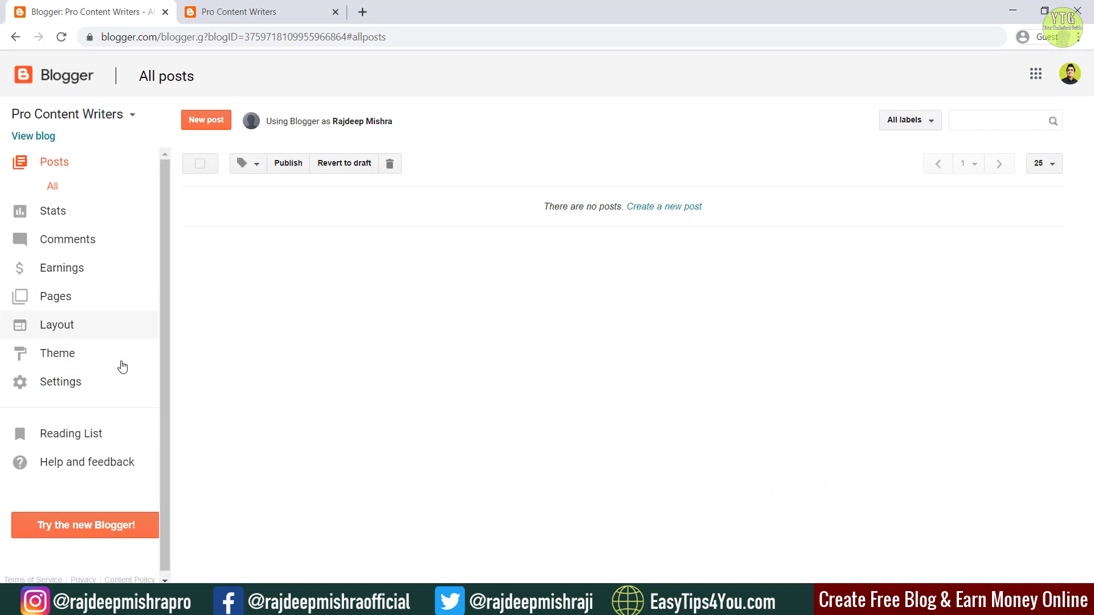
Step: Open the blog theme's Edit HTML code editor and scroll through the existing code
{"action": "left_click", "coordinate": [112, 359]}
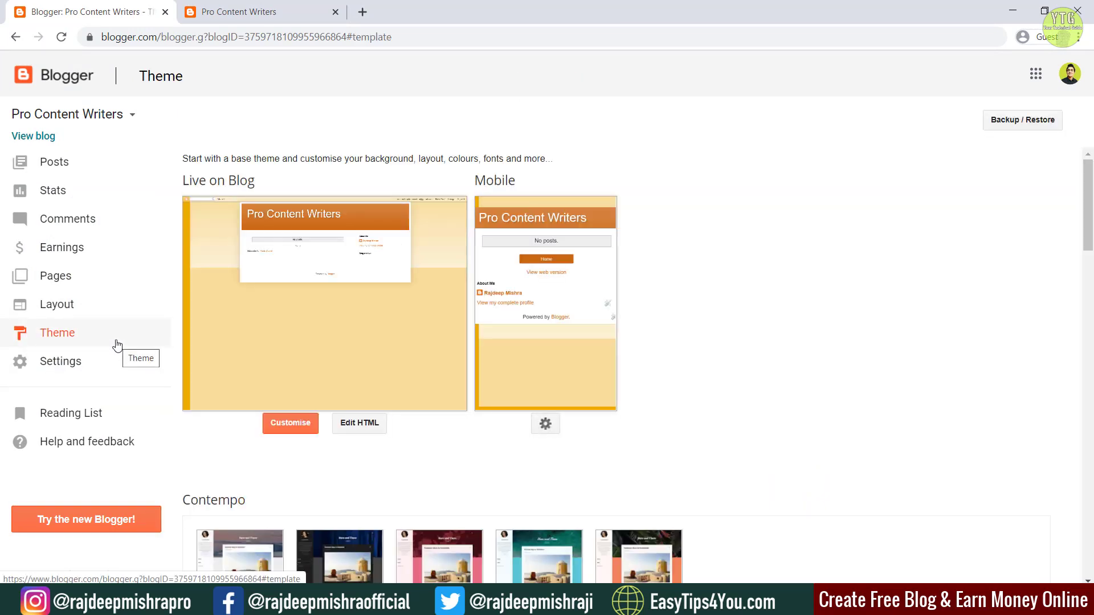
{"action": "left_click", "coordinate": [358, 425]}
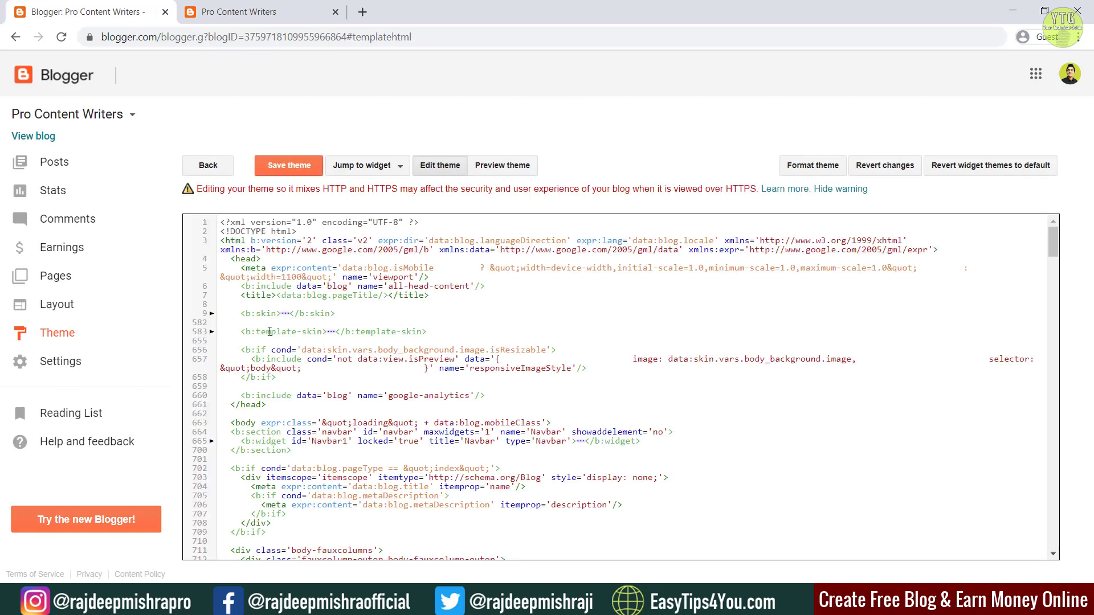
{"action": "scroll", "coordinate": [686, 387], "scroll_direction": "down", "scroll_amount": 14}
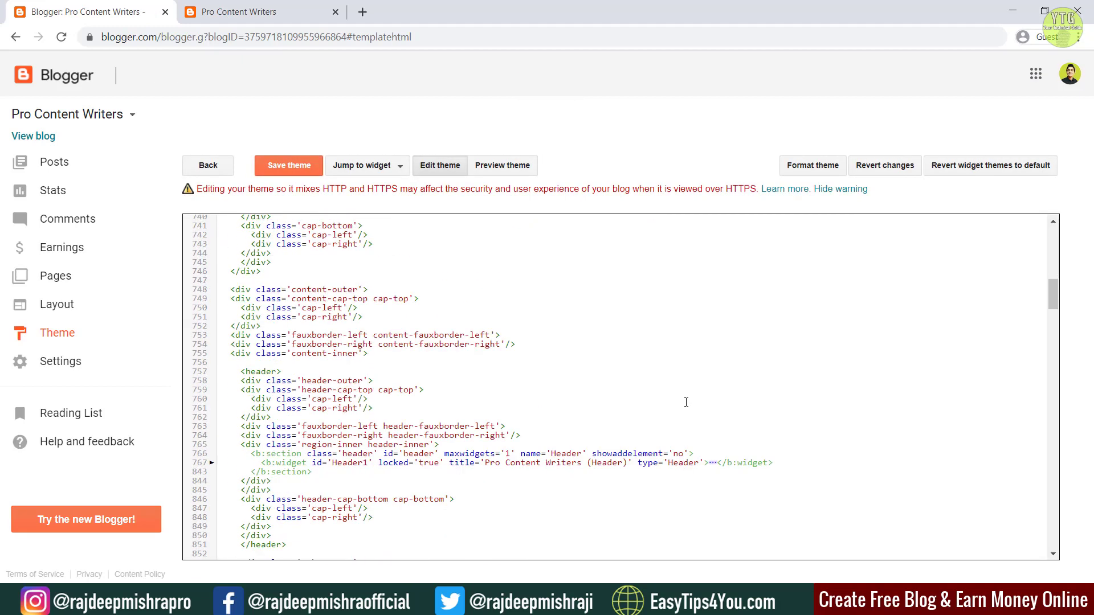
{"action": "scroll", "coordinate": [685, 404], "scroll_direction": "down", "scroll_amount": 10}
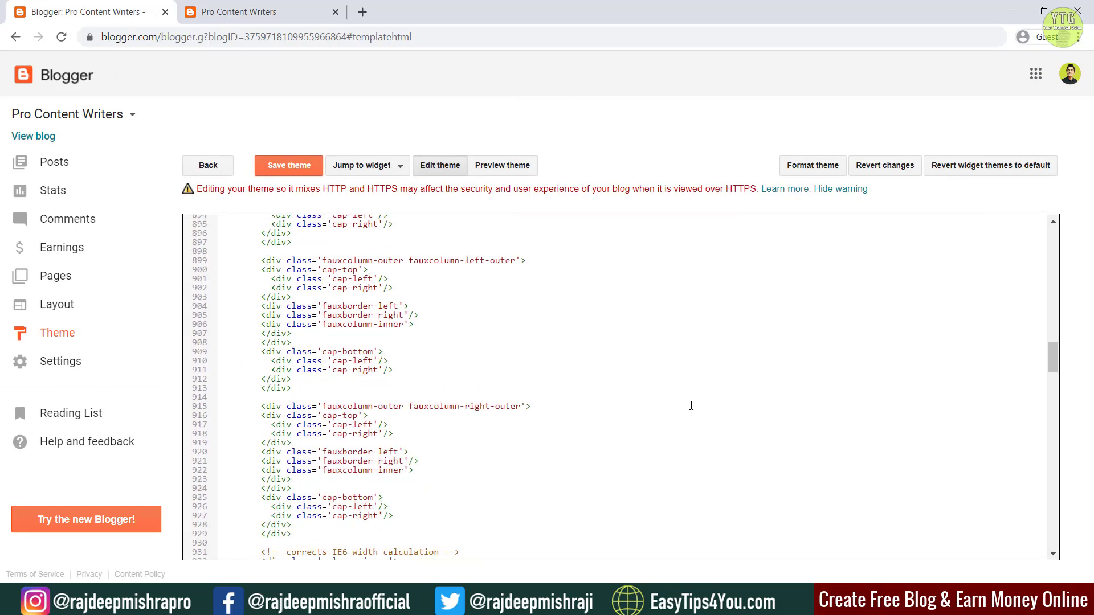
{"action": "scroll", "coordinate": [693, 404], "scroll_direction": "up", "scroll_amount": 4}
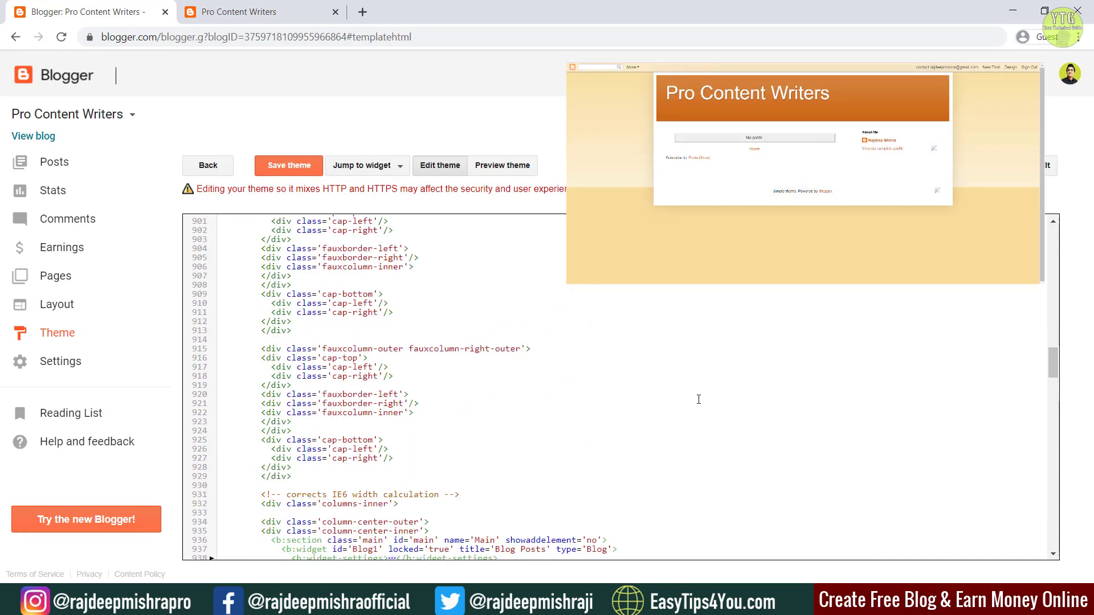
{"action": "scroll", "coordinate": [699, 400], "scroll_direction": "up", "scroll_amount": 13}
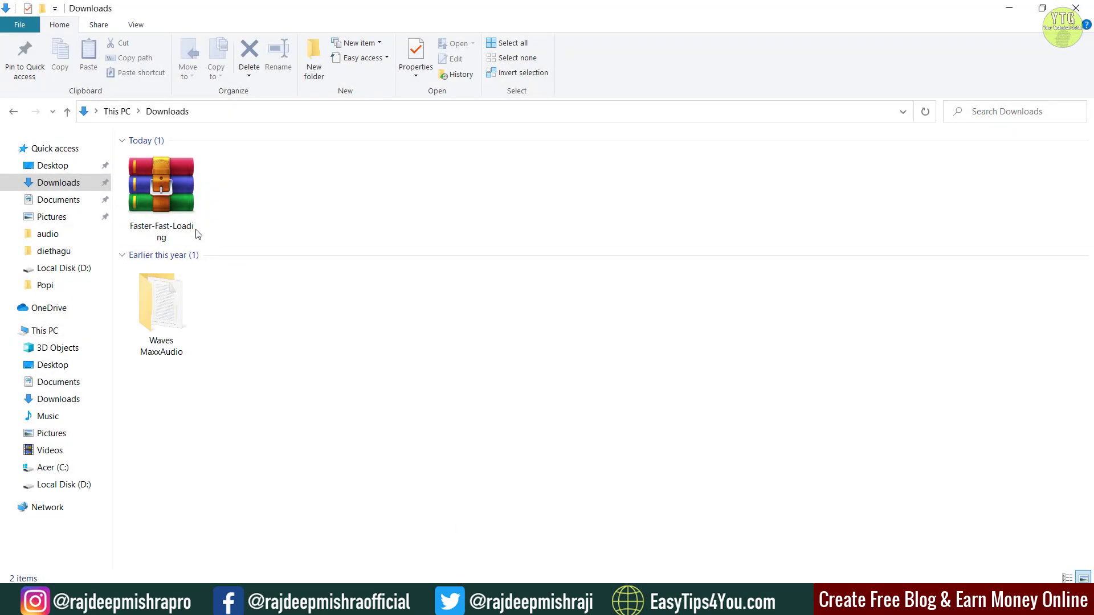
Step: Extract the Faster-Fast-Loading ZIP into its own folder in Downloads and open that folder
{"action": "right_click", "coordinate": [158, 192]}
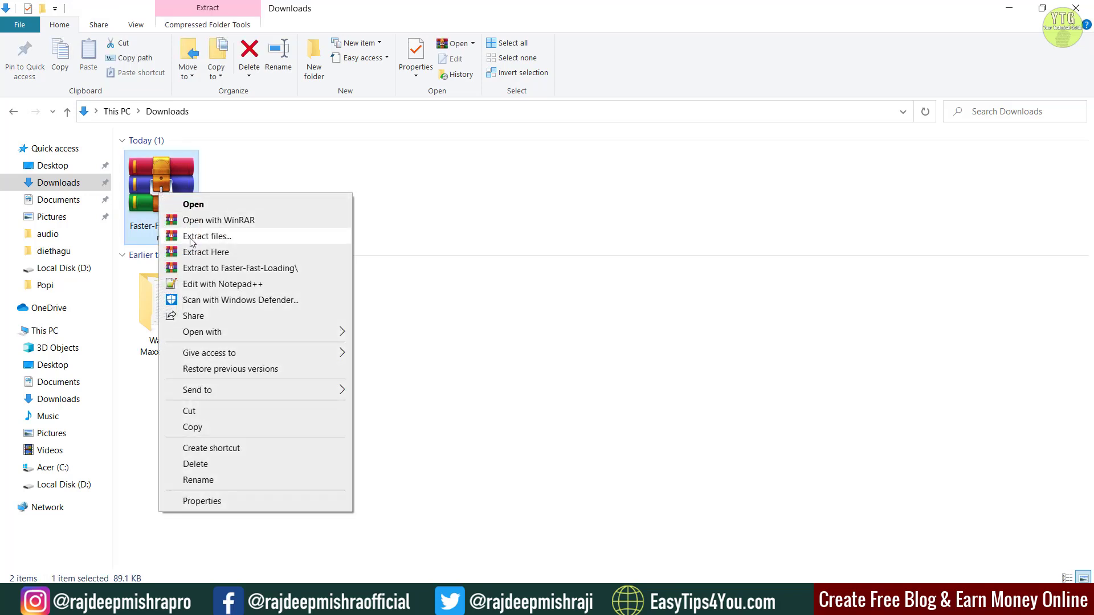
{"action": "left_click", "coordinate": [191, 242]}
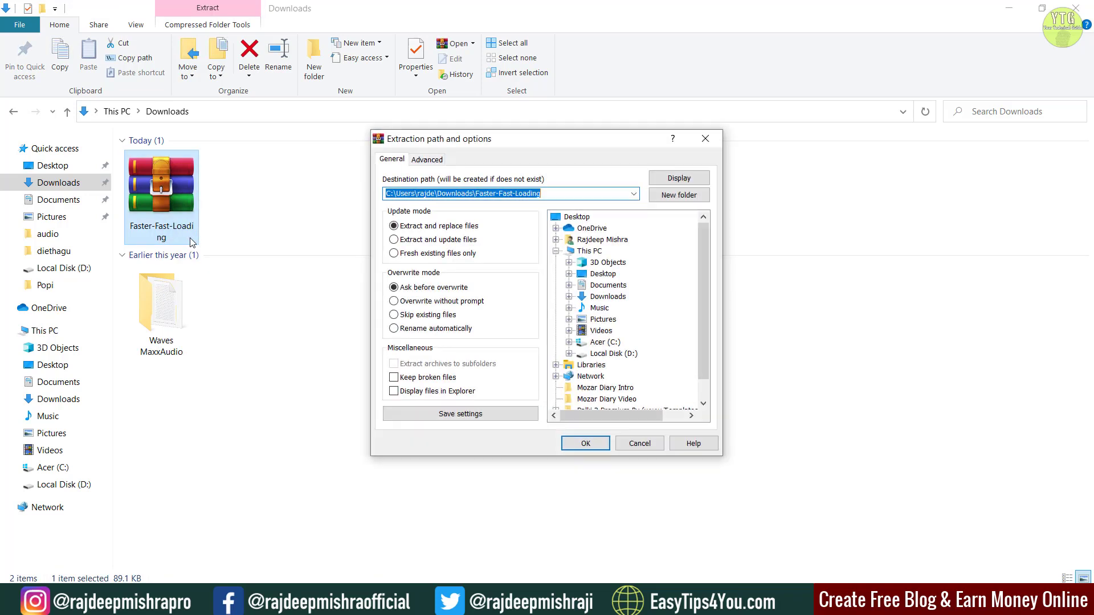
{"action": "left_click", "coordinate": [585, 444]}
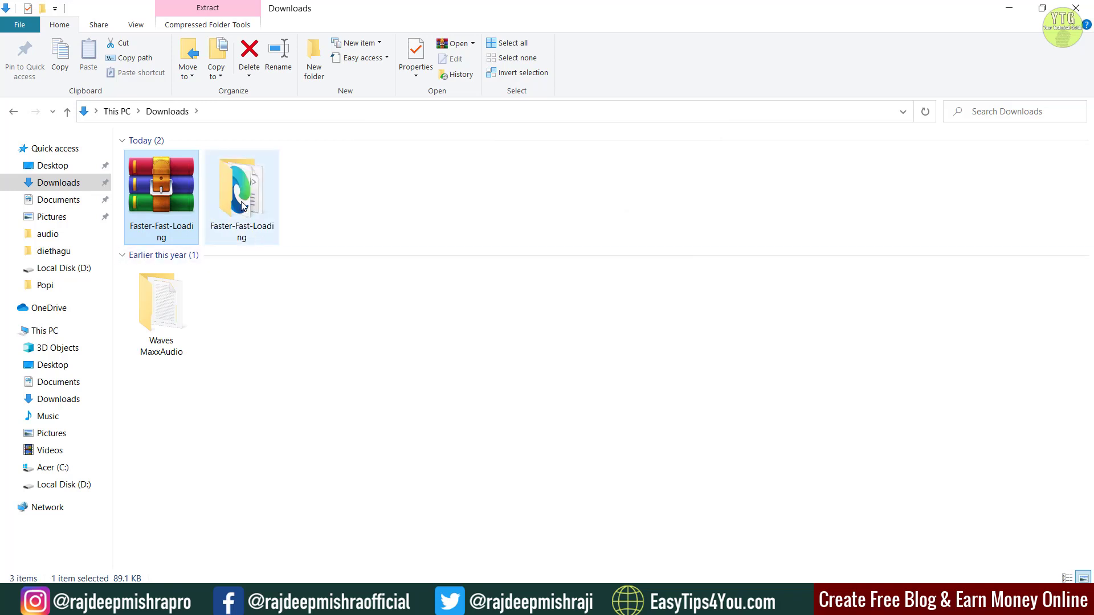
{"action": "double_click", "coordinate": [242, 205]}
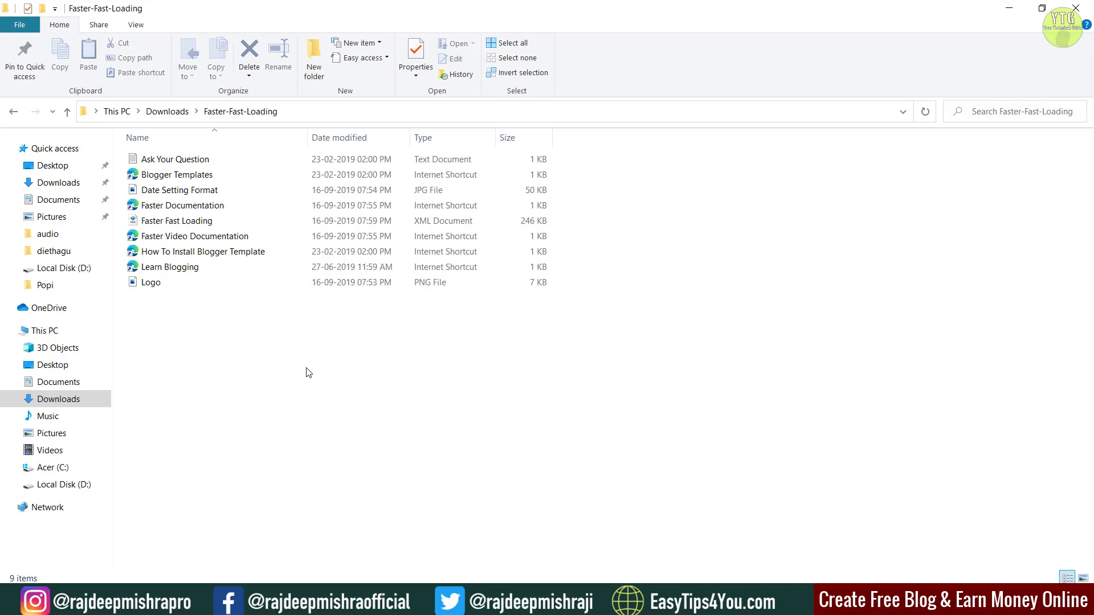
Step: Open Faster Fast Loading.xml in Notepad++, declining the update prompt
{"action": "right_click", "coordinate": [302, 219]}
{"action": "left_click", "coordinate": [302, 219]}
{"action": "right_click", "coordinate": [302, 219]}
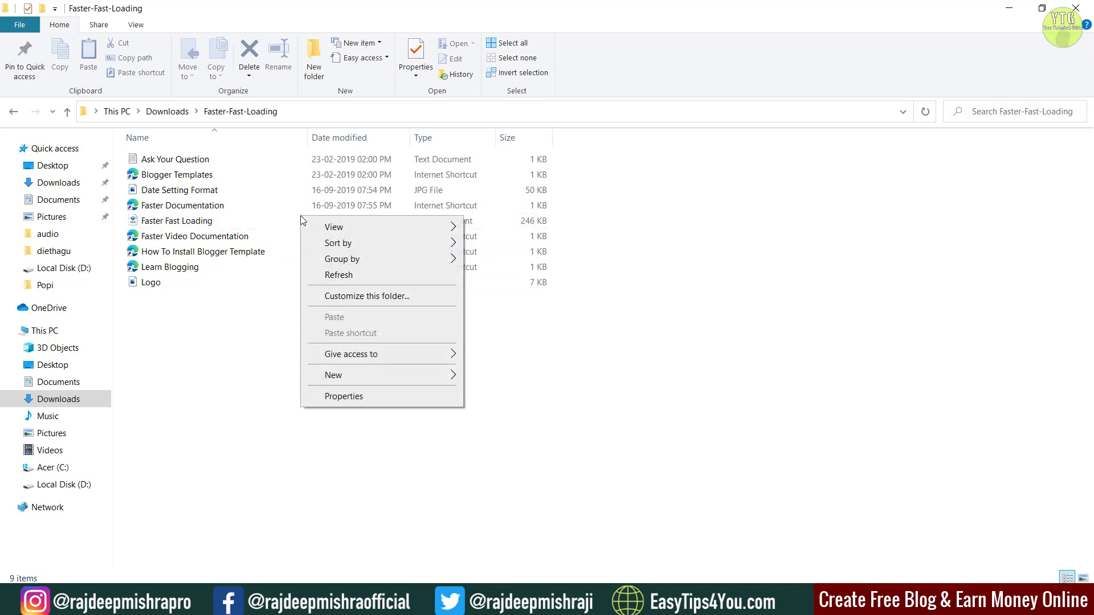
{"action": "left_click", "coordinate": [186, 221]}
{"action": "right_click", "coordinate": [185, 221]}
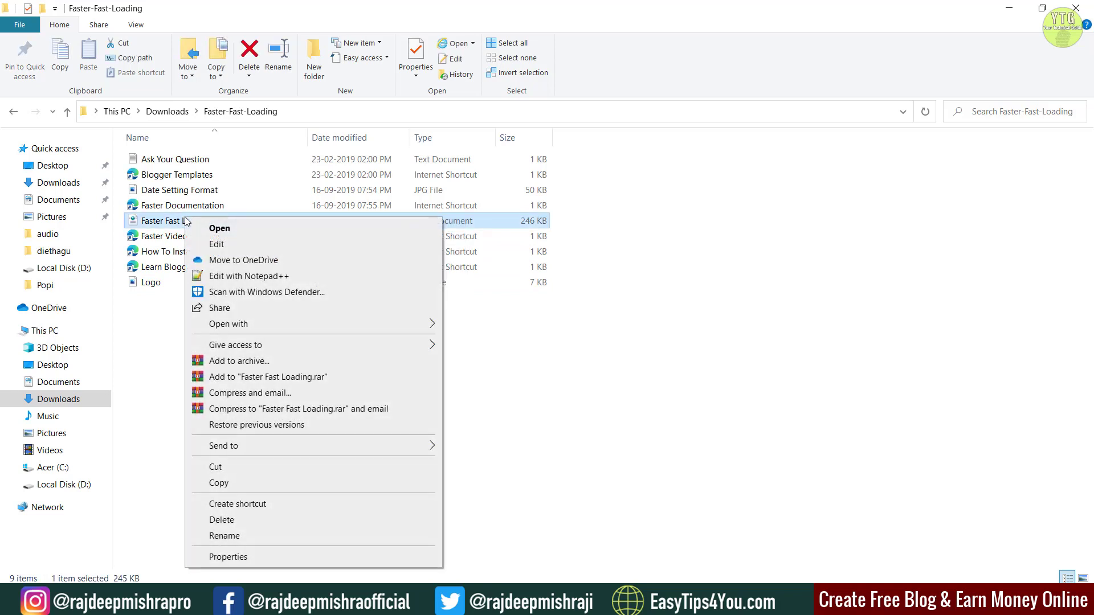
{"action": "left_click", "coordinate": [223, 277]}
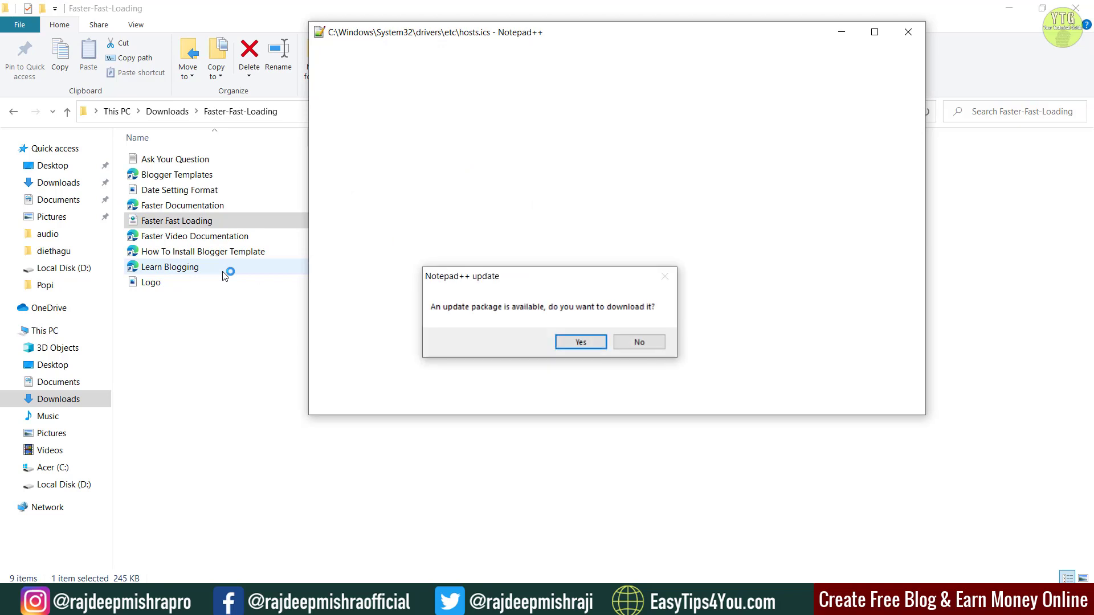
{"action": "left_click", "coordinate": [635, 342]}
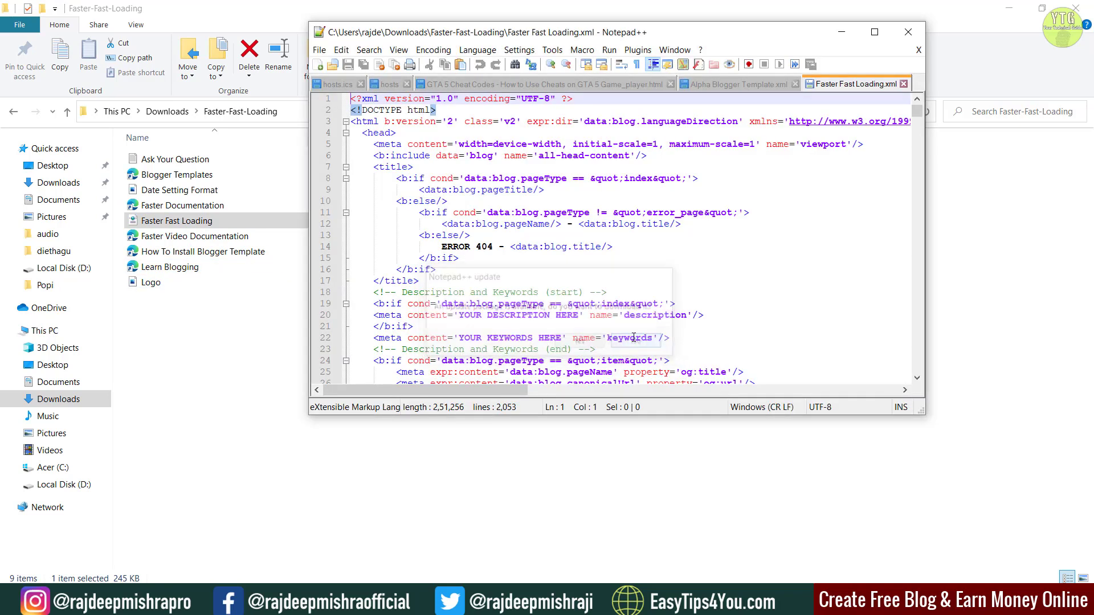
Step: Select and copy all the template code, then switch back to Blogger's theme editor
{"action": "left_click", "coordinate": [414, 233]}
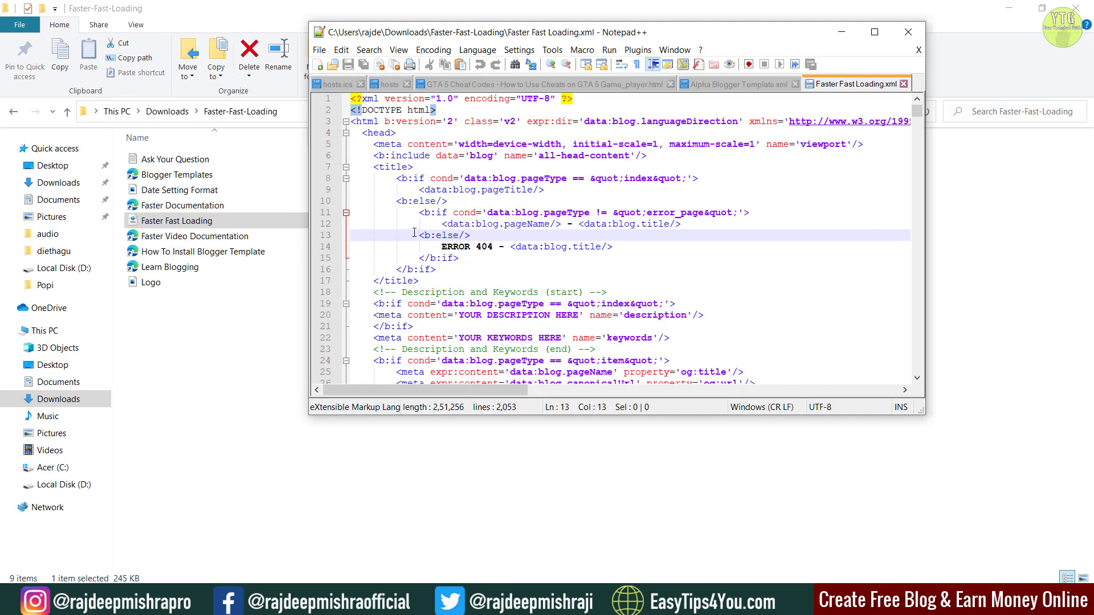
{"action": "key", "text": "ctrl+a"}
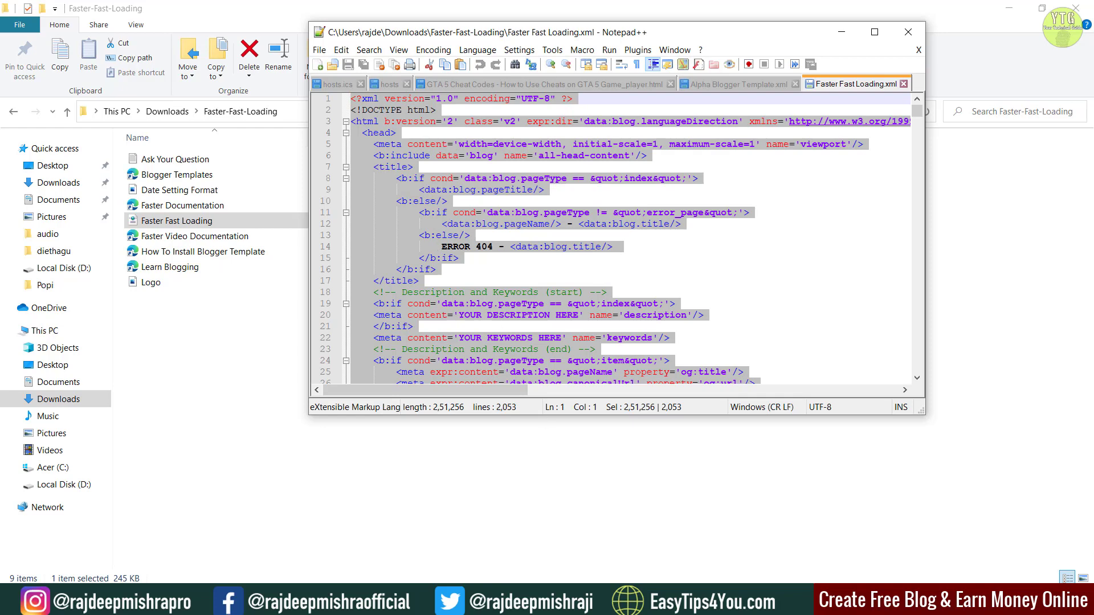
{"action": "key", "text": "alt+Tab"}
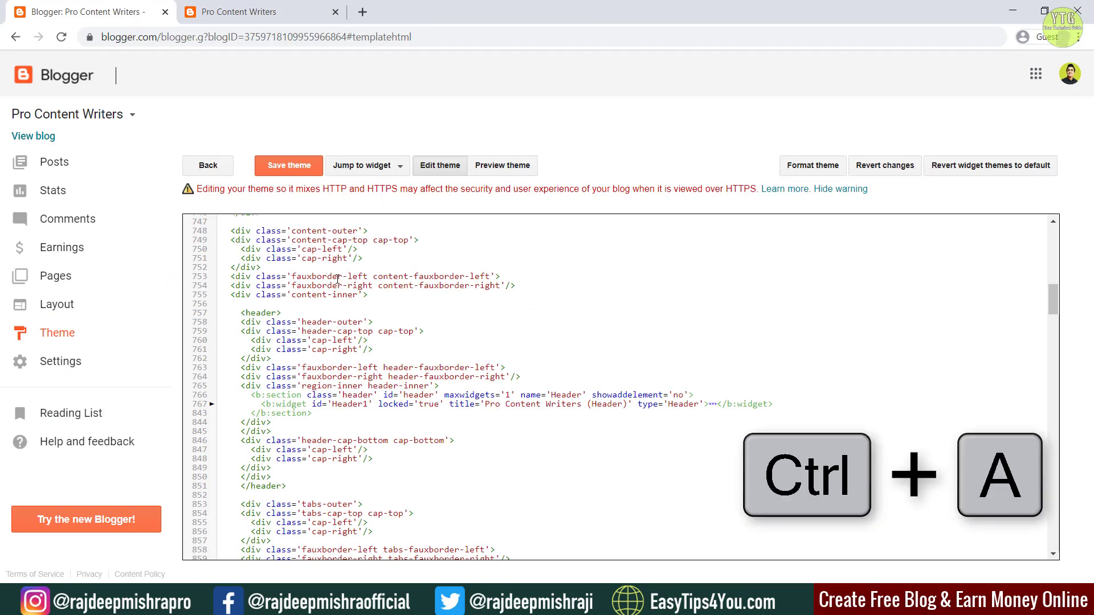
Step: Replace all of the theme HTML with the pasted Faster code, save, and exit the editor
{"action": "key", "text": "ctrl+a"}
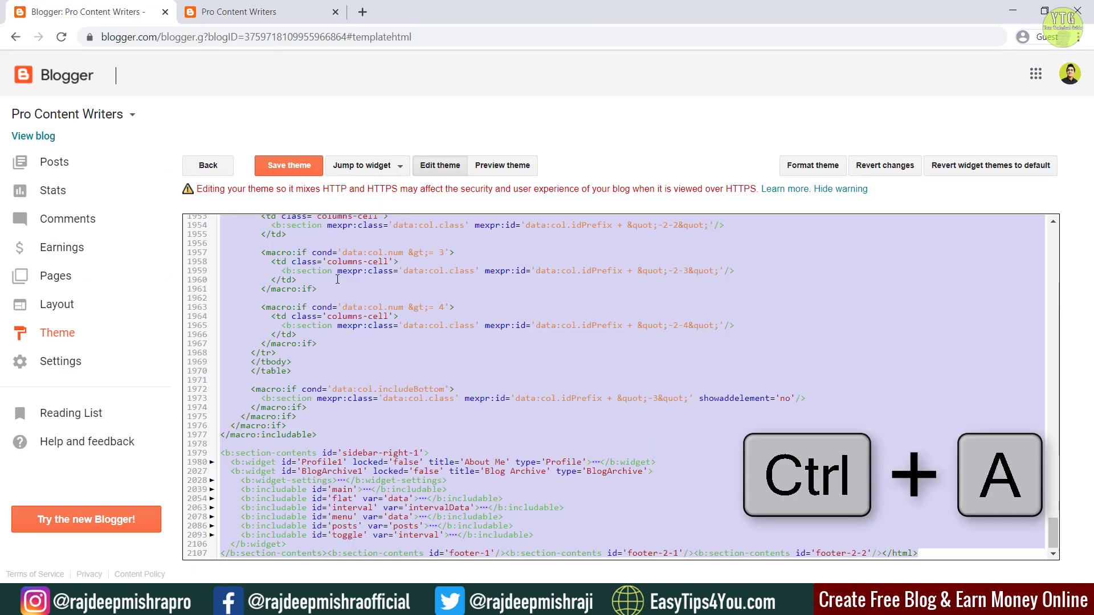
{"action": "key", "text": "BackSpace"}
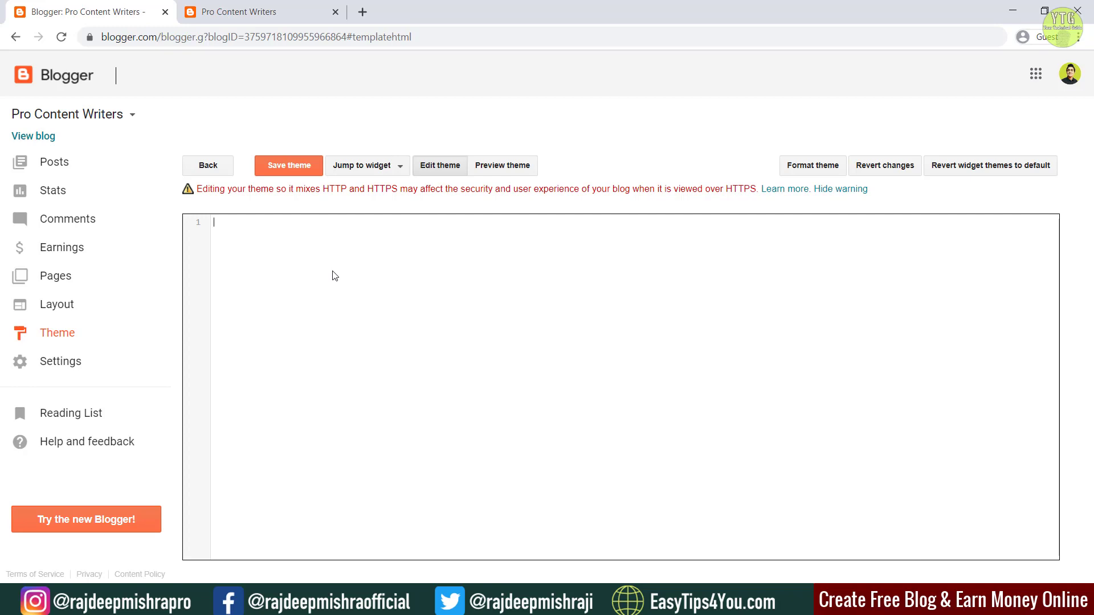
{"action": "key", "text": "ctrl+v"}
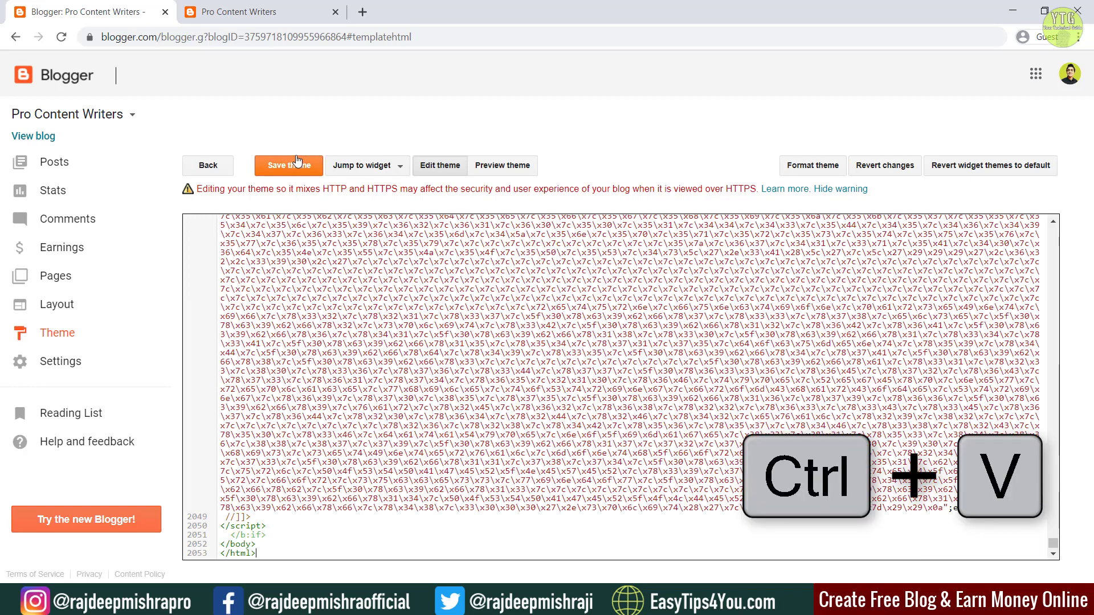
{"action": "left_click", "coordinate": [287, 169]}
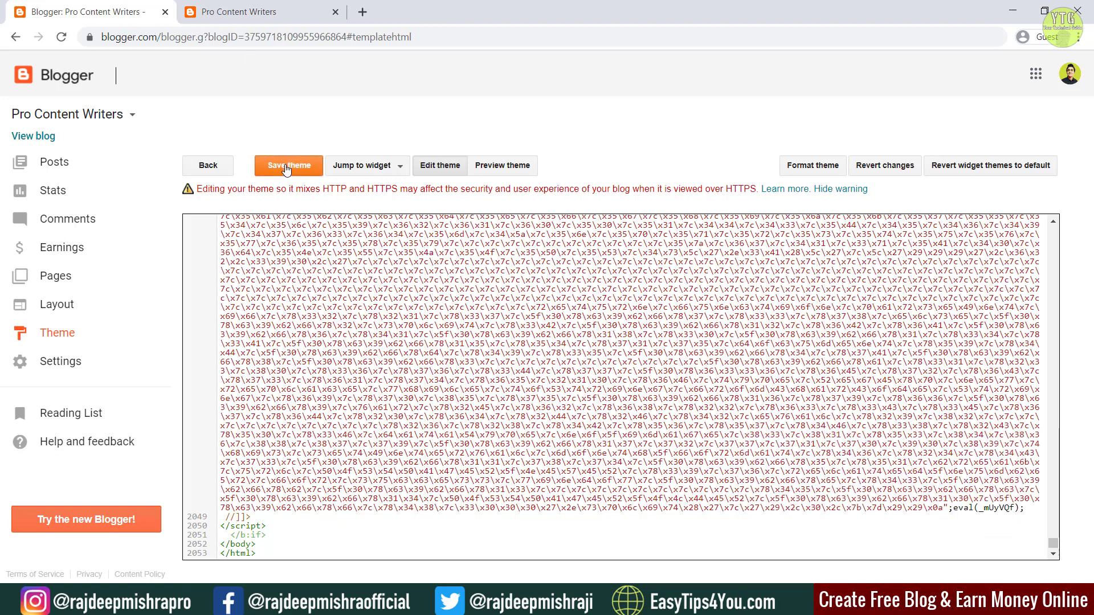
{"action": "left_click", "coordinate": [208, 168]}
{"action": "left_click", "coordinate": [618, 119]}
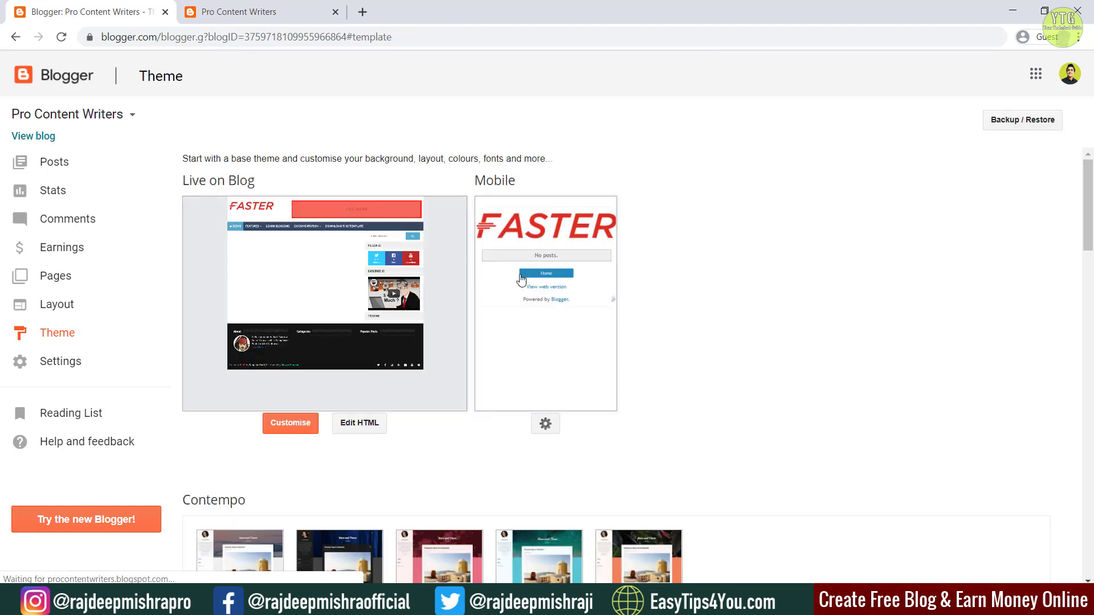
Step: Reload the live blog tab and scroll through it to confirm the Faster design
{"action": "left_click", "coordinate": [205, 12]}
{"action": "left_click", "coordinate": [61, 37]}
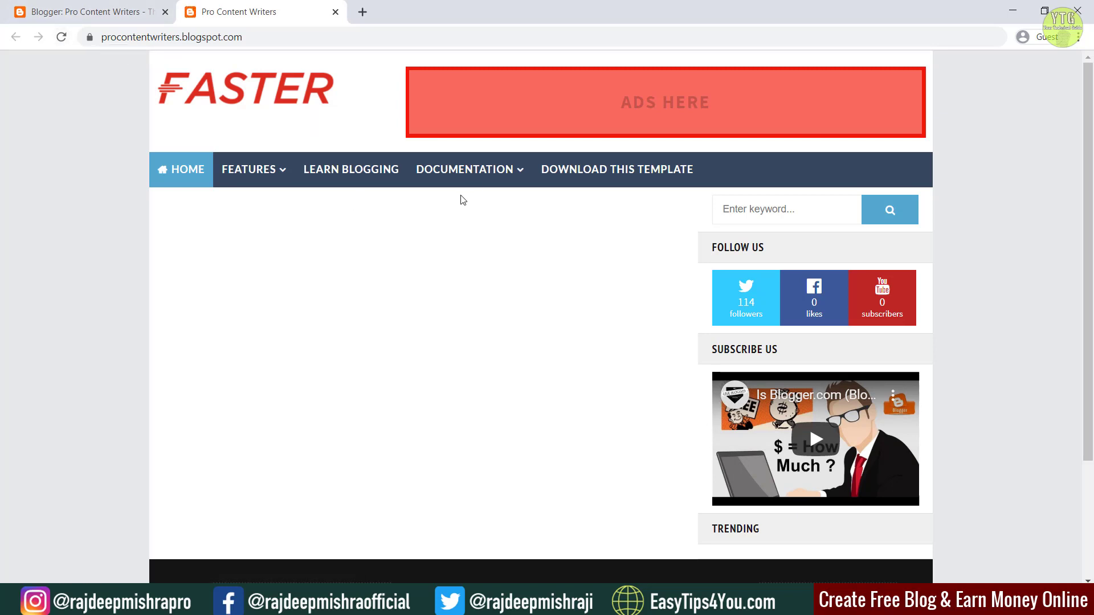
{"action": "scroll", "coordinate": [974, 145], "scroll_direction": "down", "scroll_amount": 3}
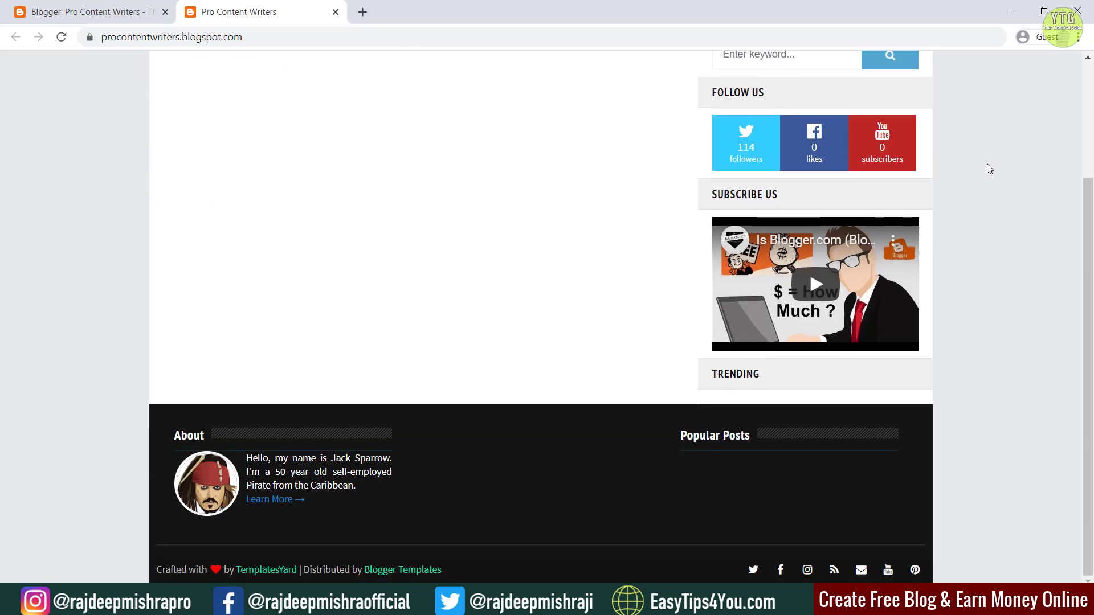
{"action": "scroll", "coordinate": [992, 177], "scroll_direction": "up", "scroll_amount": 3}
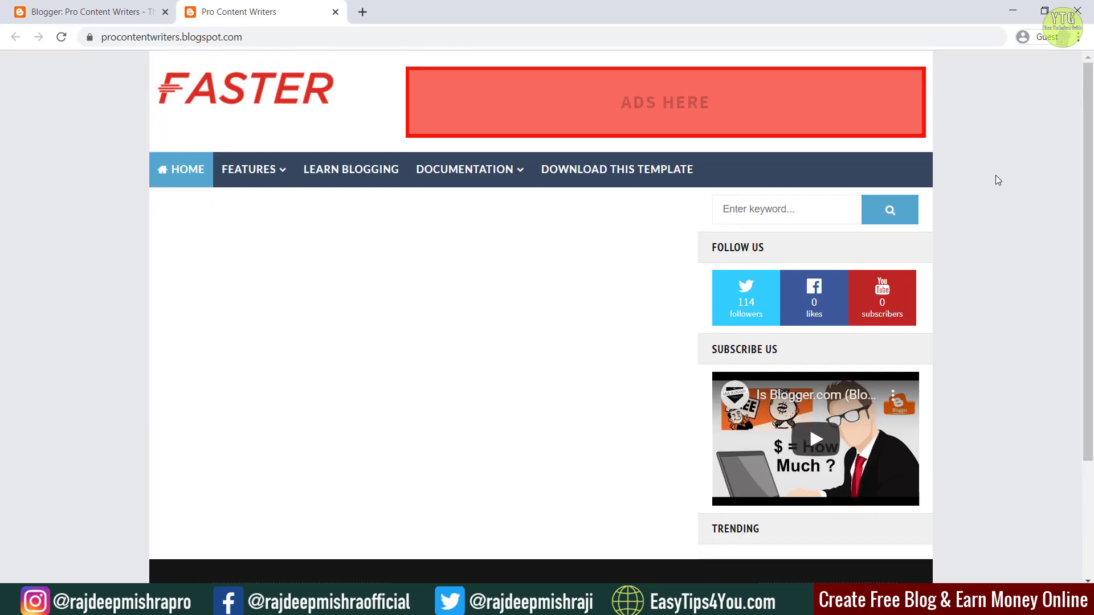
{"action": "scroll", "coordinate": [997, 181], "scroll_direction": "down", "scroll_amount": 3}
{"action": "scroll", "coordinate": [997, 179], "scroll_direction": "up", "scroll_amount": 3}
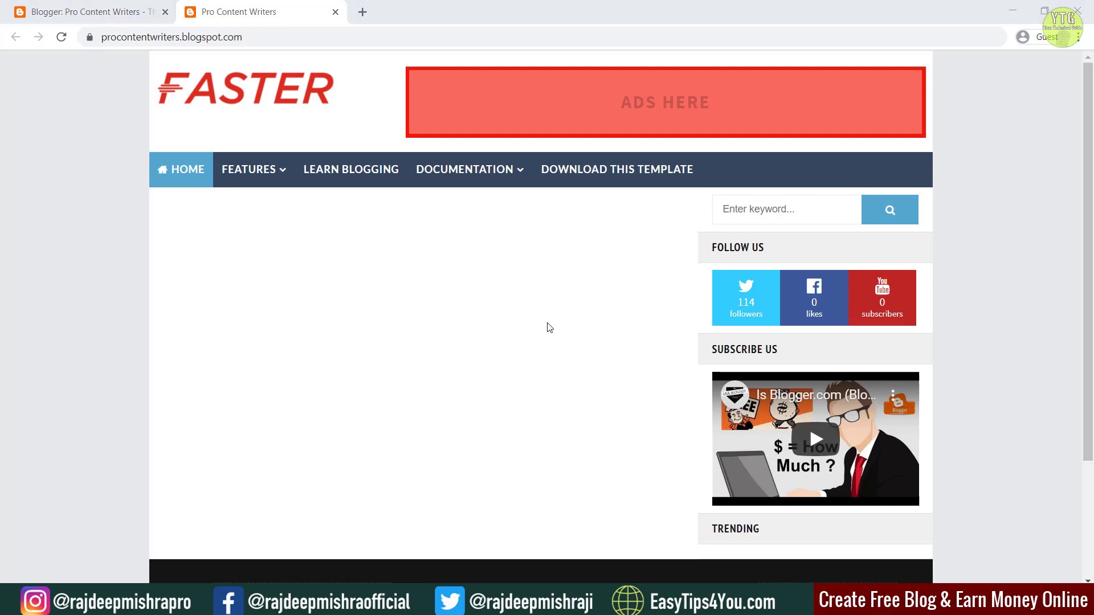
Step: Back in the Blogger dashboard, go to Posts and start a new post
{"action": "left_click", "coordinate": [38, 7]}
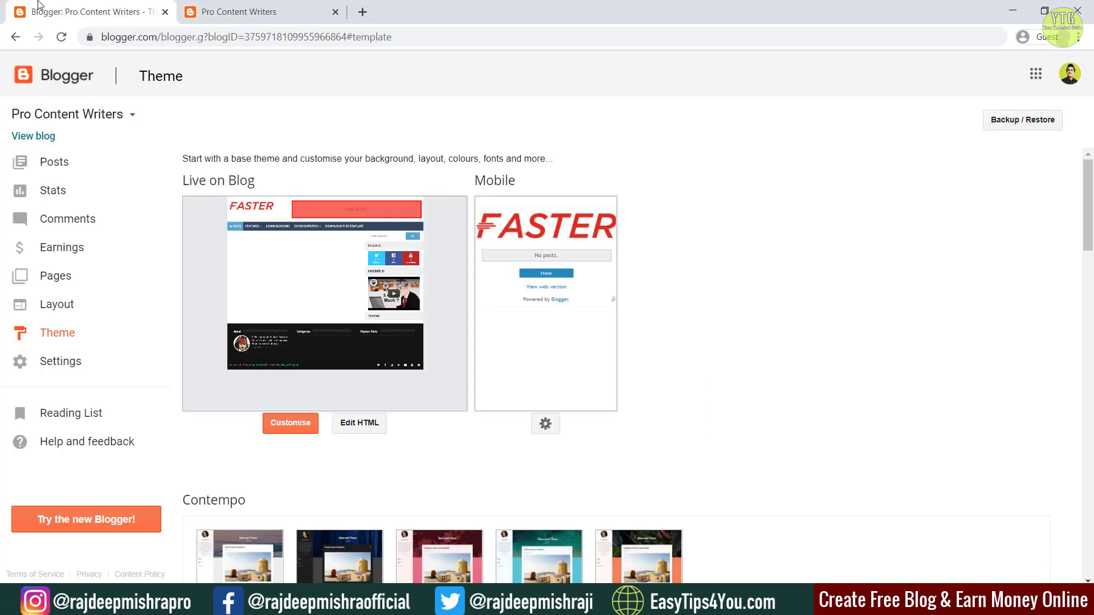
{"action": "left_click", "coordinate": [45, 165]}
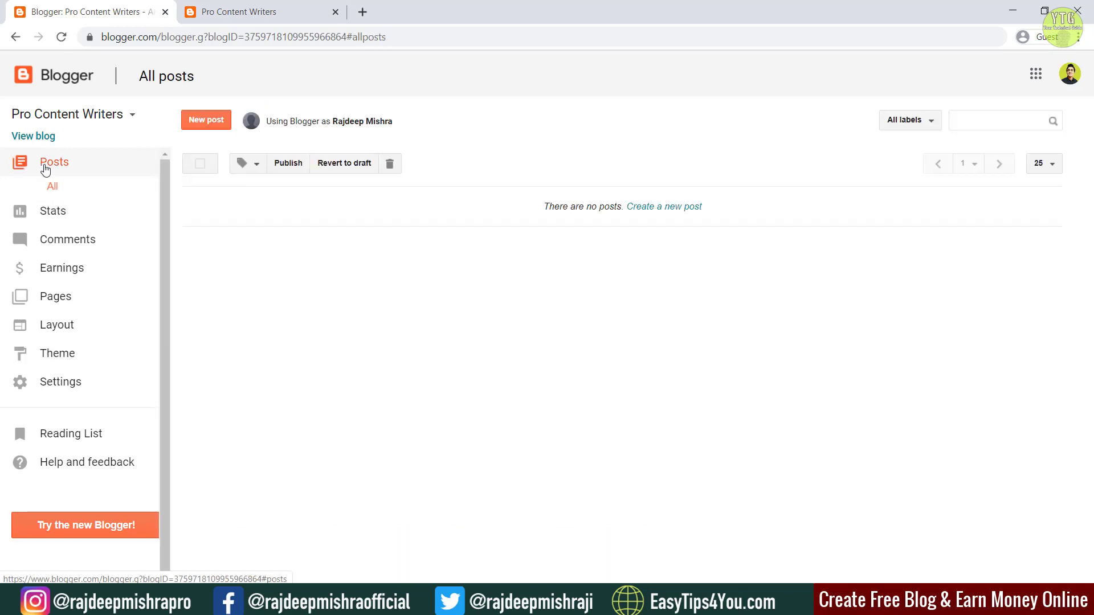
{"action": "left_click", "coordinate": [208, 125]}
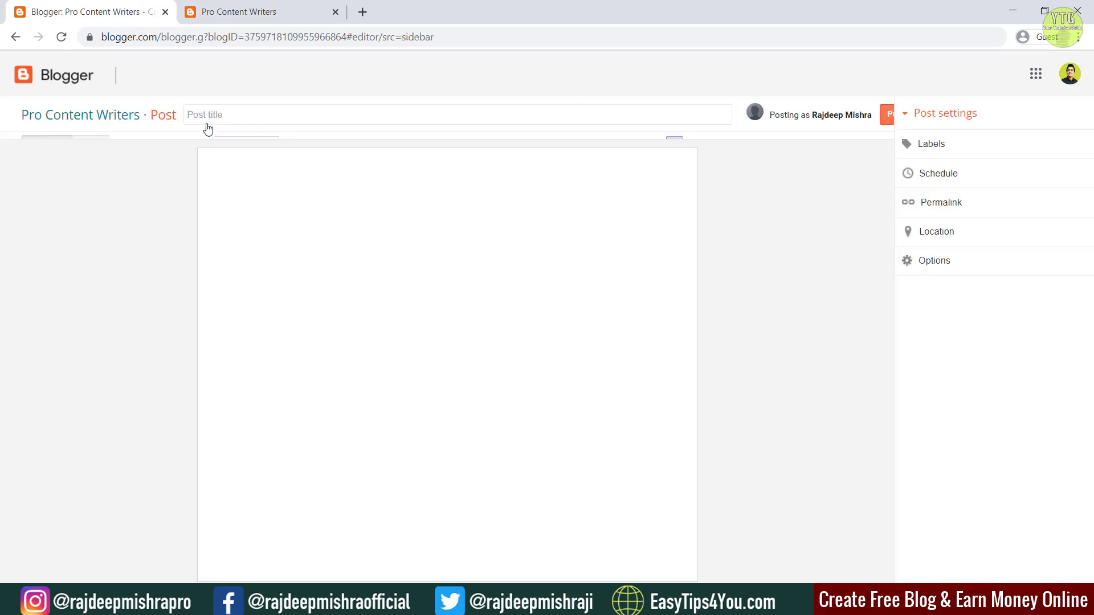
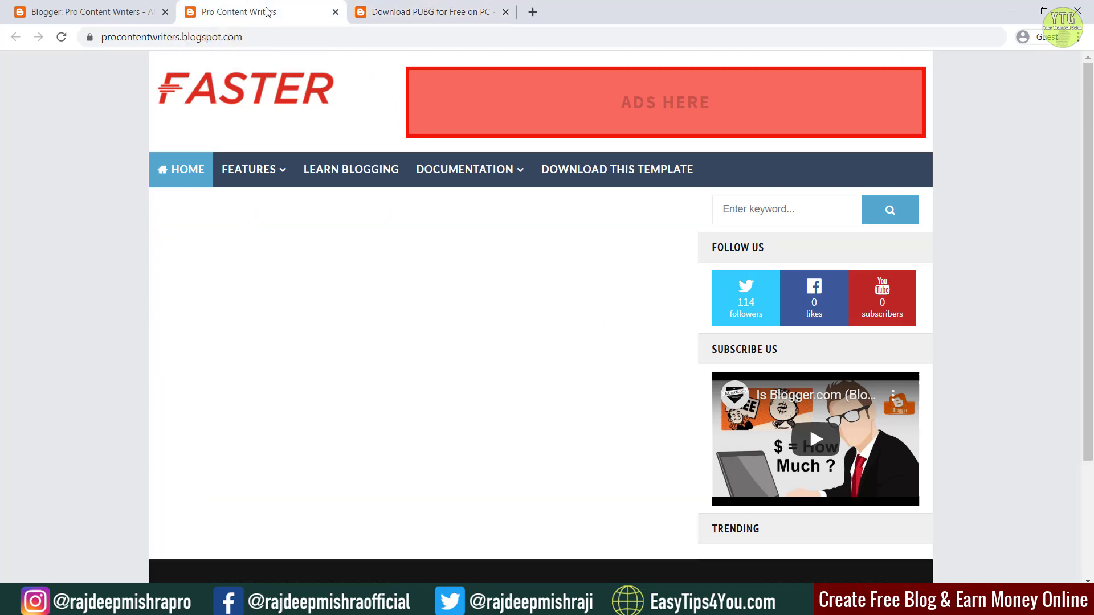
Step: Reload the blog, check its footer, and go back to the dashboard's All posts list
{"action": "left_click", "coordinate": [61, 37]}
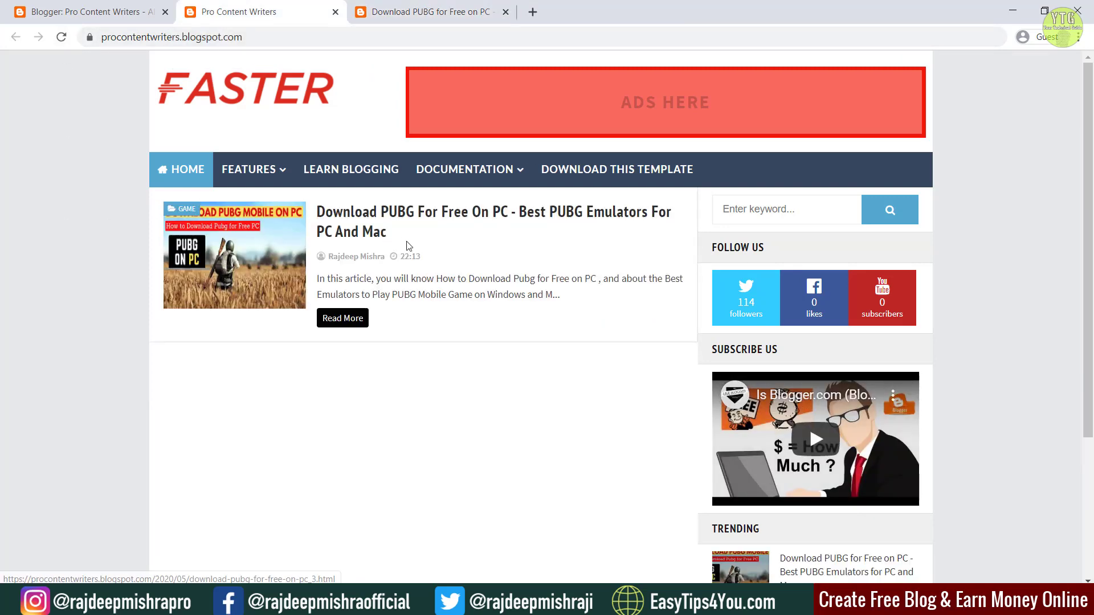
{"action": "scroll", "coordinate": [453, 397], "scroll_direction": "down", "scroll_amount": 4}
{"action": "scroll", "coordinate": [452, 391], "scroll_direction": "up", "scroll_amount": 4}
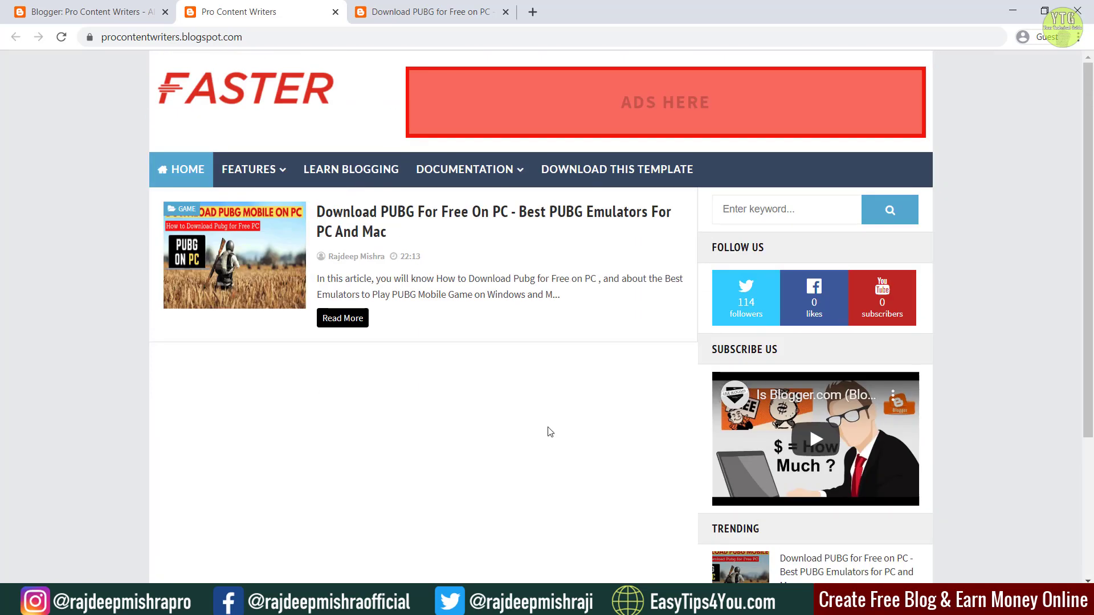
{"action": "scroll", "coordinate": [550, 432], "scroll_direction": "down", "scroll_amount": 4}
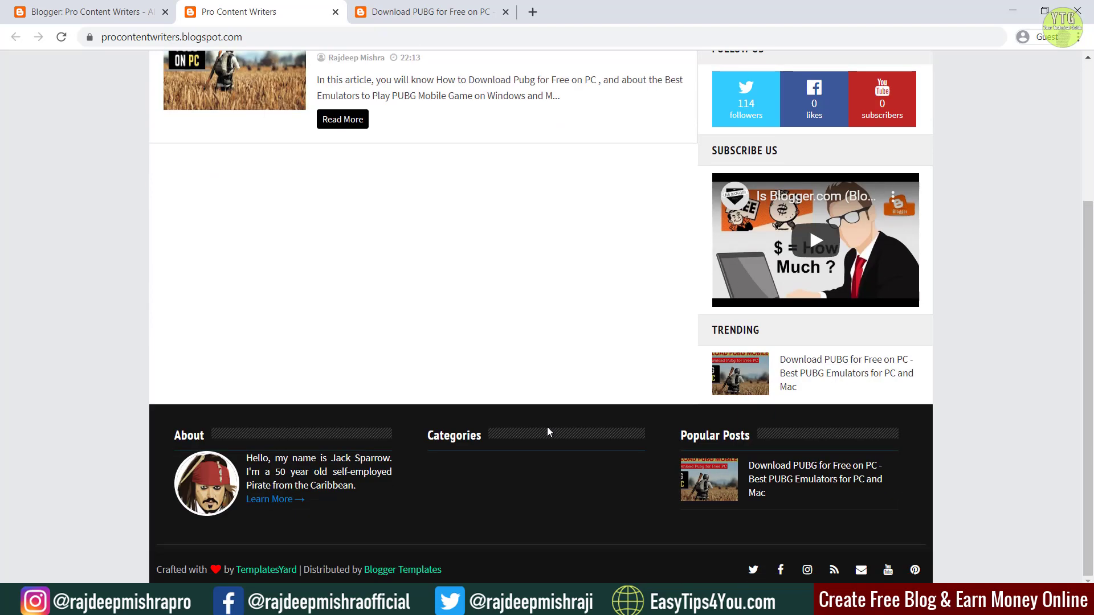
{"action": "scroll", "coordinate": [549, 432], "scroll_direction": "up", "scroll_amount": 4}
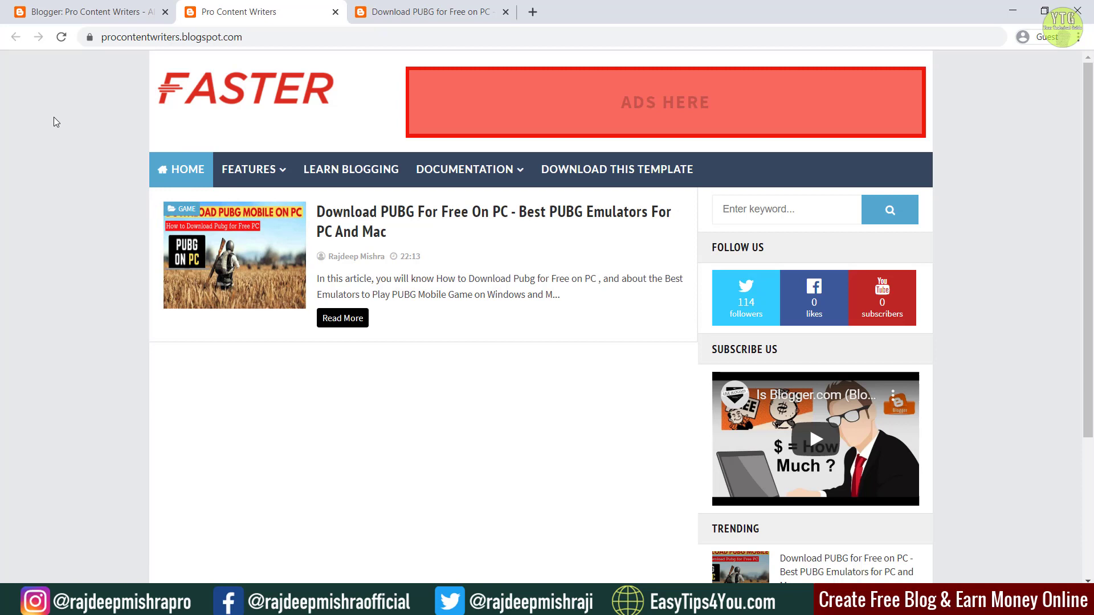
{"action": "left_click", "coordinate": [94, 13]}
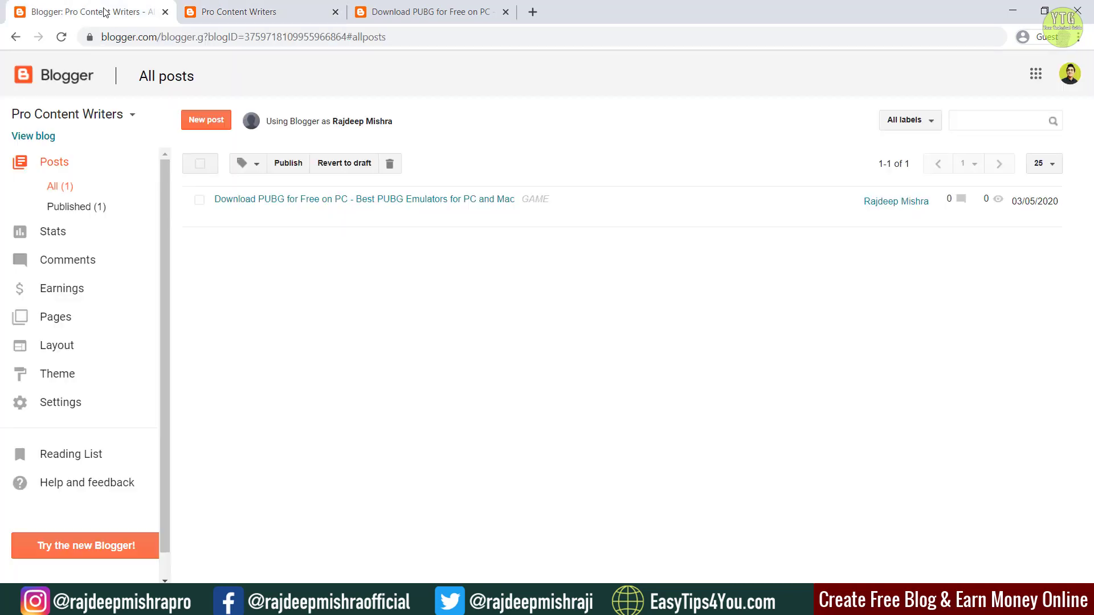
Step: Review the Layout page gadgets down to the Footer Widget sections, then return to the live blog
{"action": "left_click", "coordinate": [64, 349]}
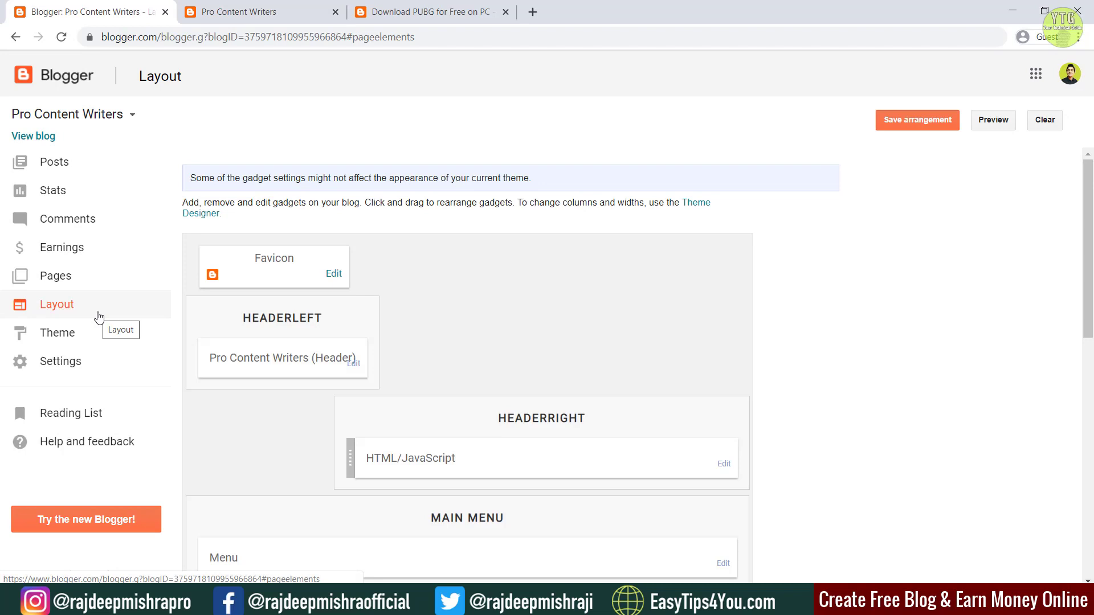
{"action": "scroll", "coordinate": [354, 350], "scroll_direction": "down", "scroll_amount": 5}
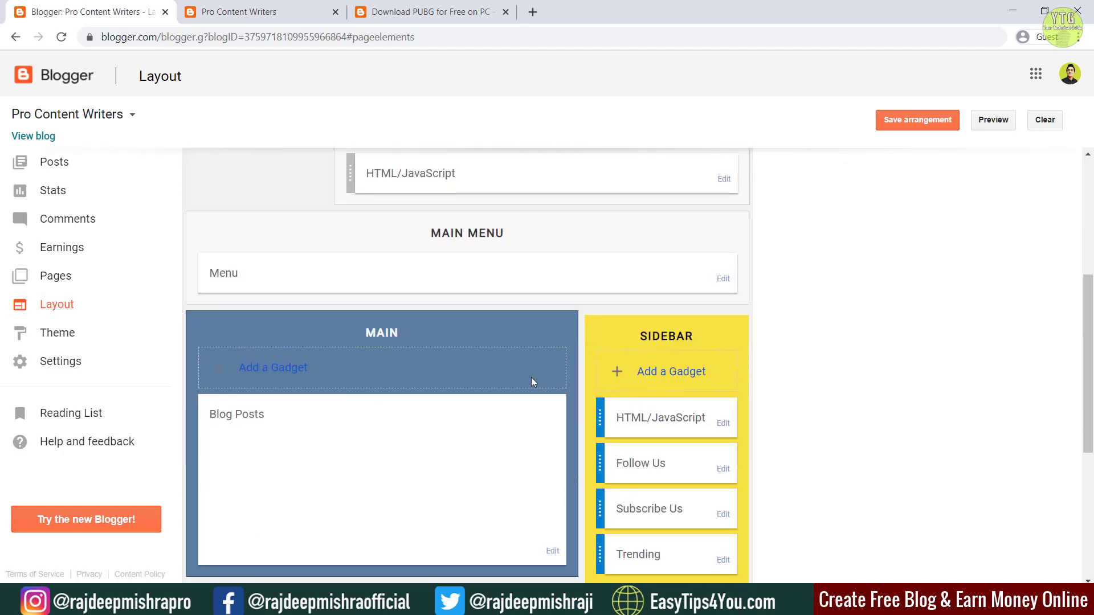
{"action": "scroll", "coordinate": [532, 305], "scroll_direction": "down", "scroll_amount": 5}
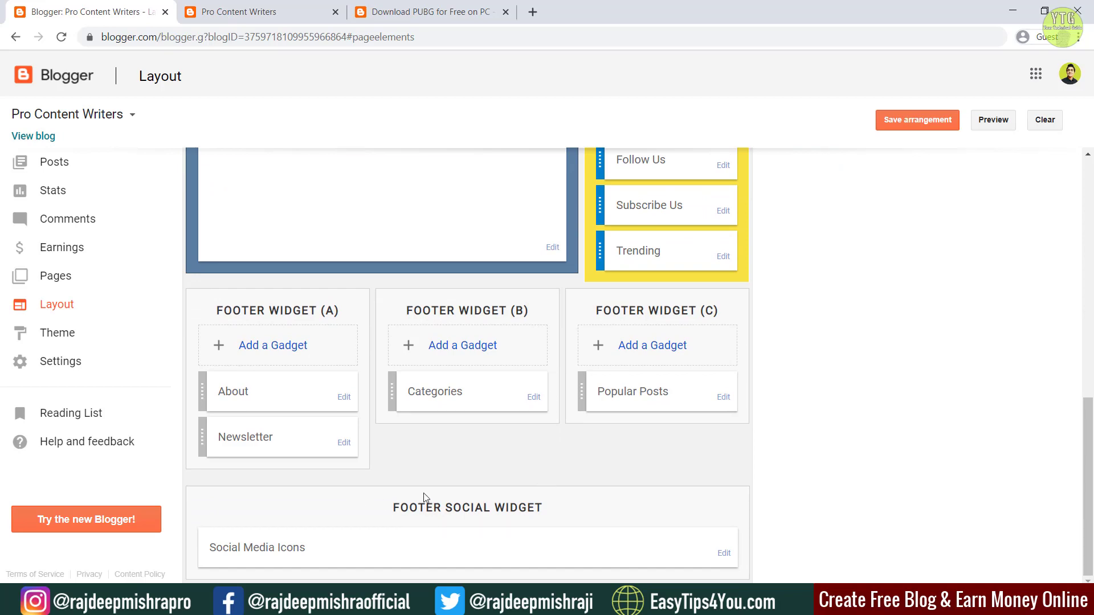
{"action": "scroll", "coordinate": [408, 294], "scroll_direction": "up", "scroll_amount": 1}
{"action": "scroll", "coordinate": [408, 294], "scroll_direction": "up", "scroll_amount": 10}
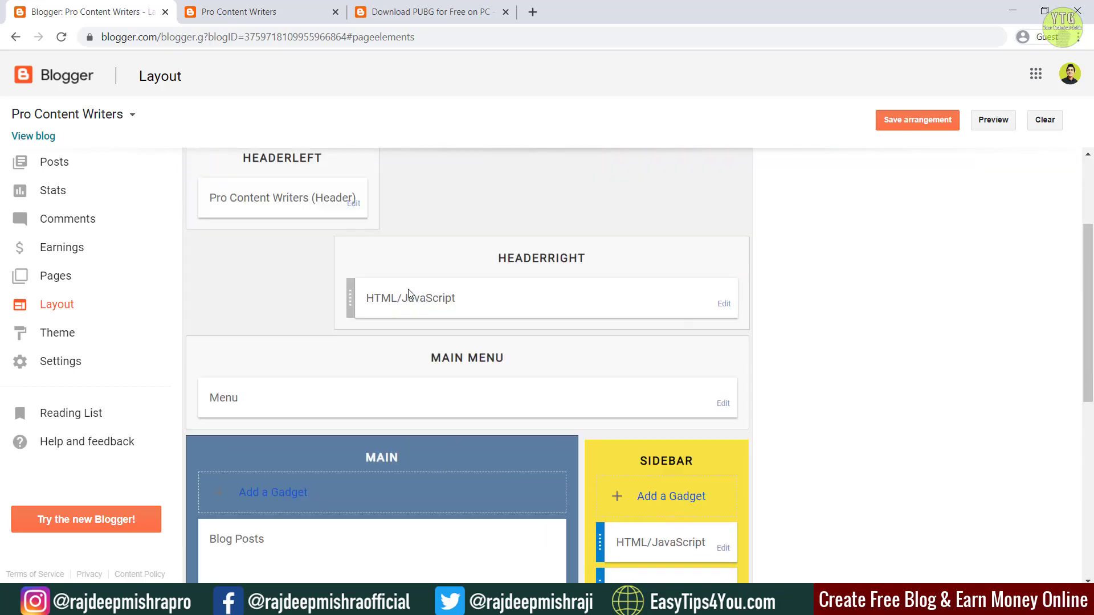
{"action": "left_click", "coordinate": [241, 8]}
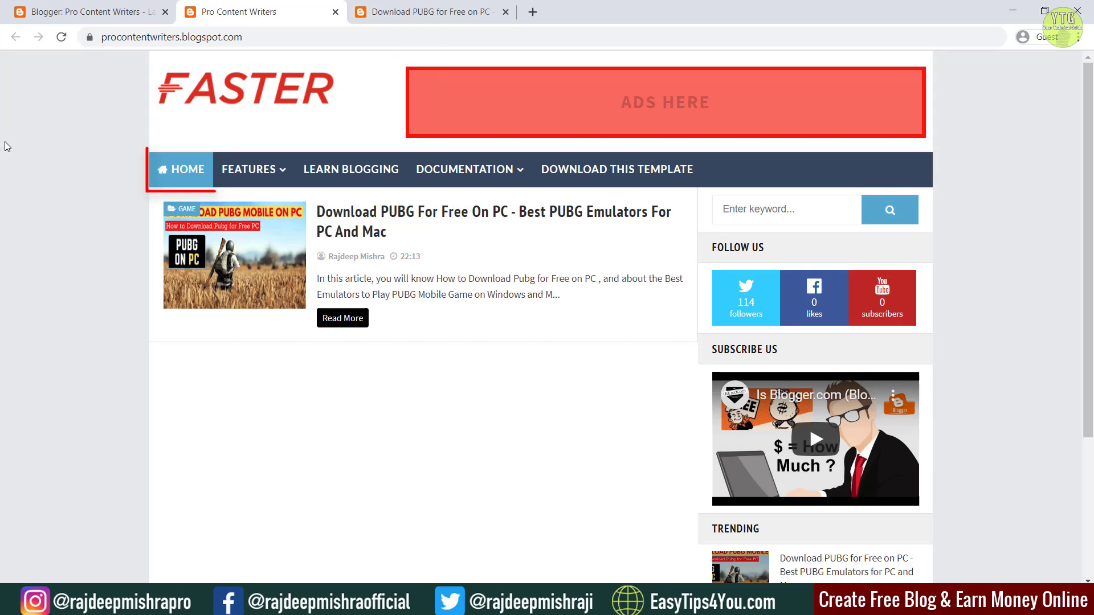
Step: Scroll the live blog to its footer and back, then return to the Layout page
{"action": "scroll", "coordinate": [17, 152], "scroll_direction": "down", "scroll_amount": 2}
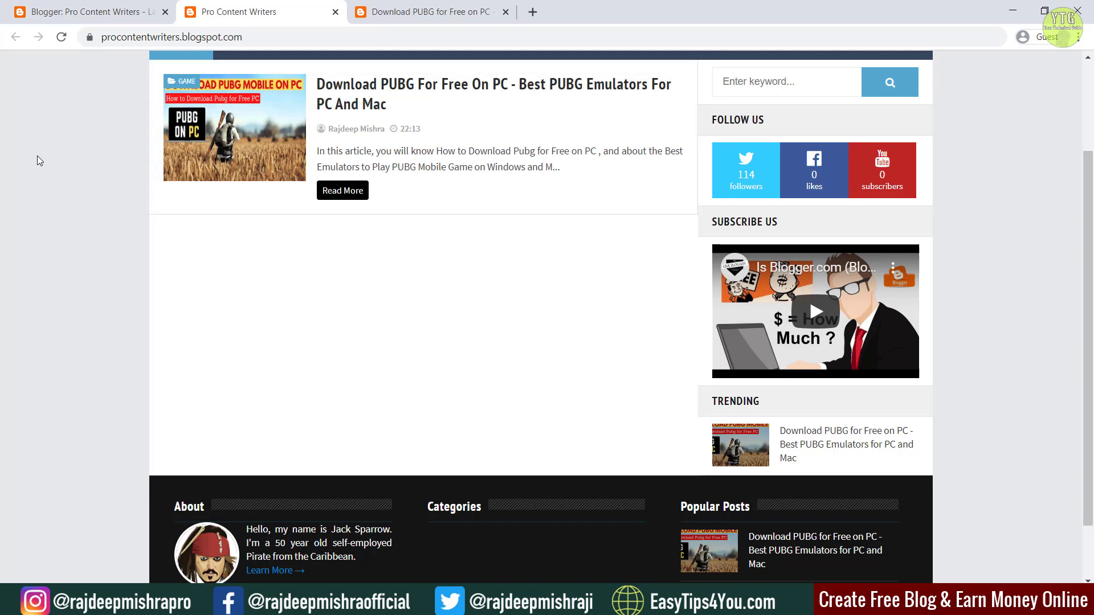
{"action": "scroll", "coordinate": [37, 157], "scroll_direction": "down", "scroll_amount": 1}
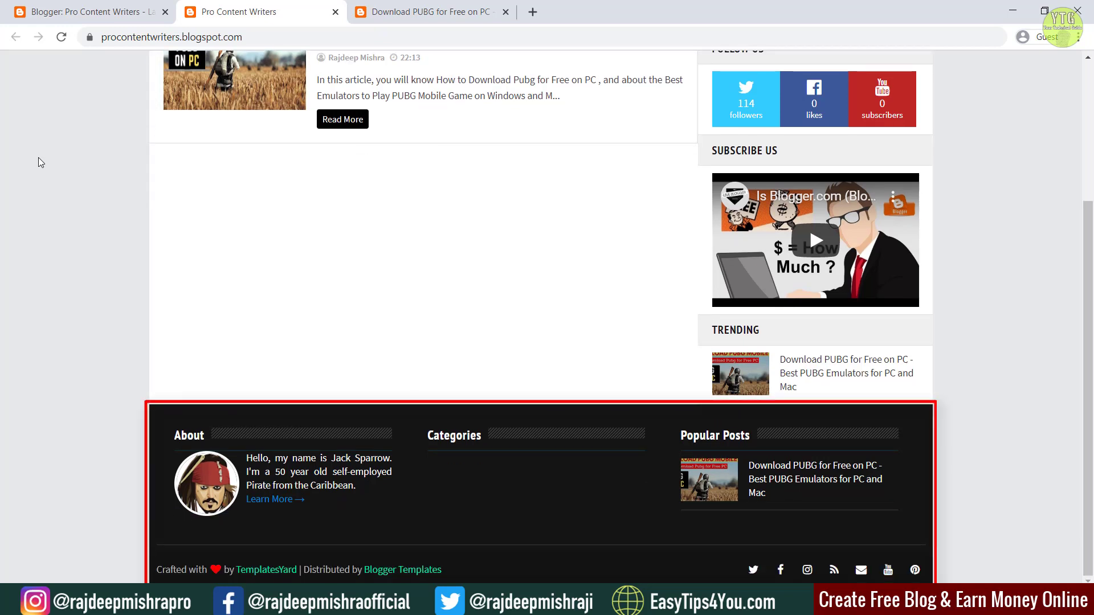
{"action": "scroll", "coordinate": [39, 157], "scroll_direction": "up", "scroll_amount": 3}
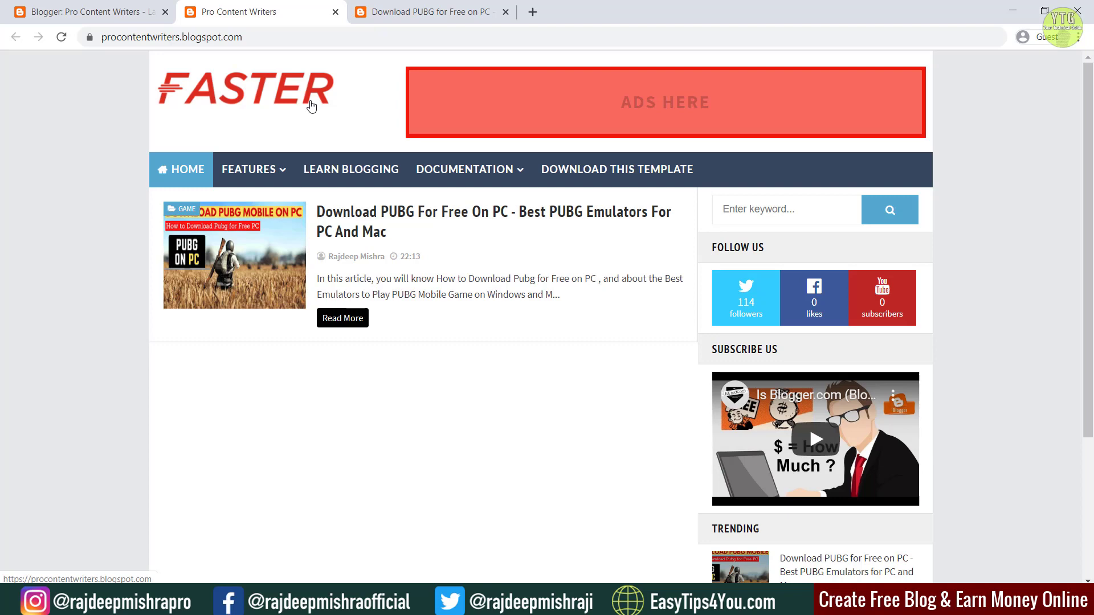
{"action": "left_click", "coordinate": [118, 12]}
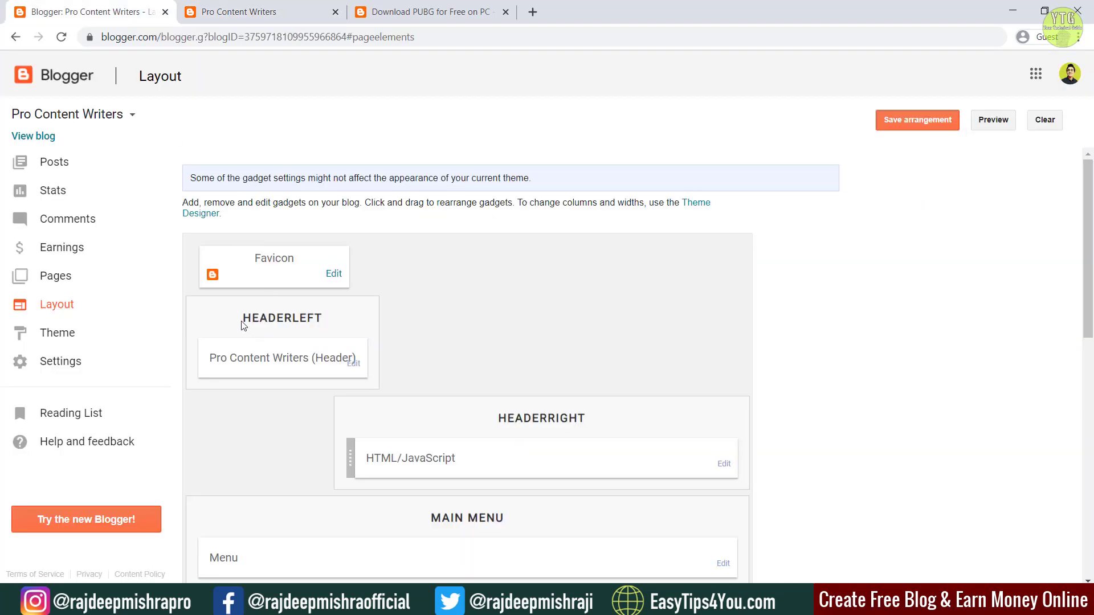
Step: Swap the header gadget's FASTER image for the PRO CONTENT WRITER LOGO file and save
{"action": "left_click", "coordinate": [355, 367]}
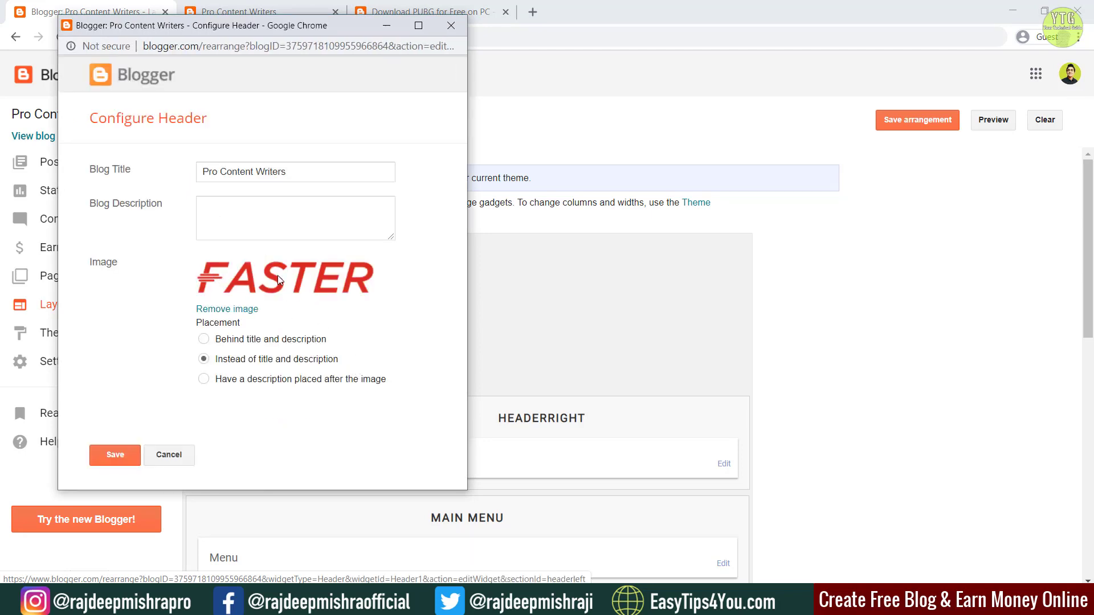
{"action": "left_click", "coordinate": [231, 309]}
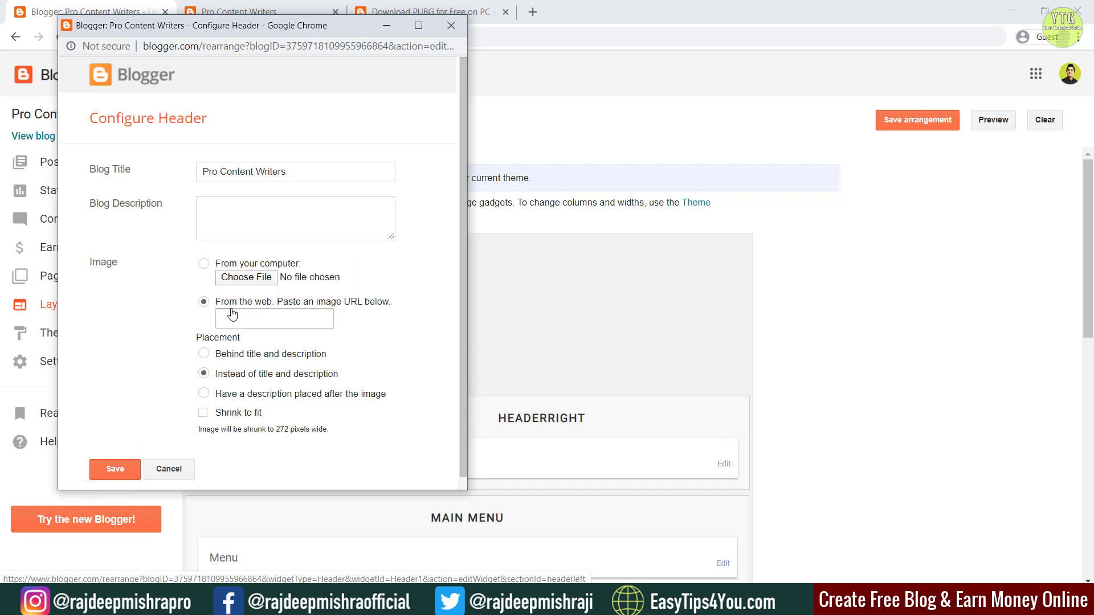
{"action": "left_click", "coordinate": [254, 283]}
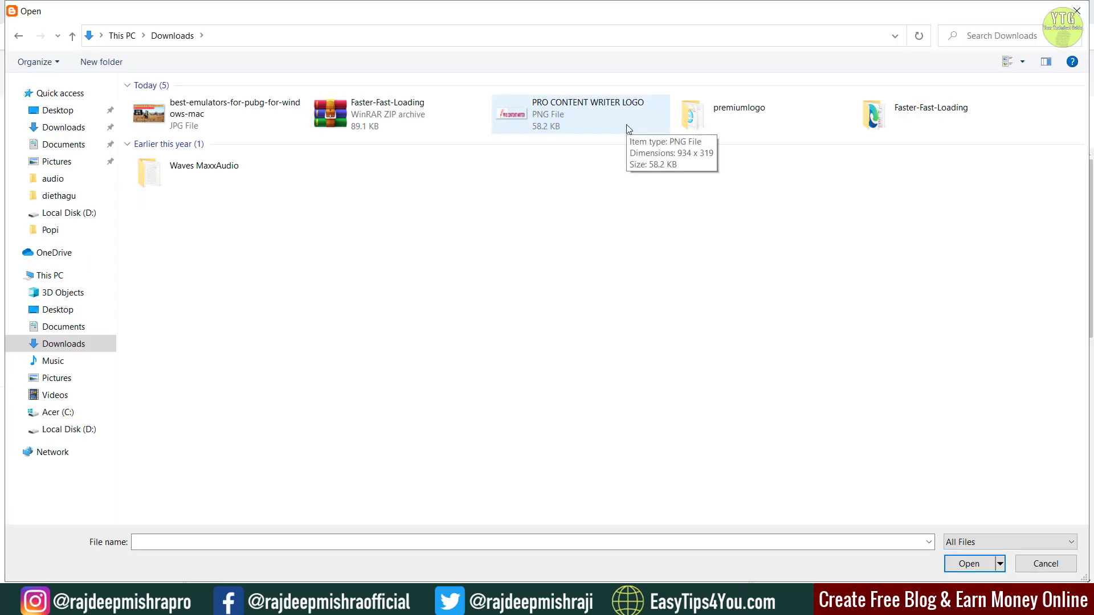
{"action": "double_click", "coordinate": [626, 125]}
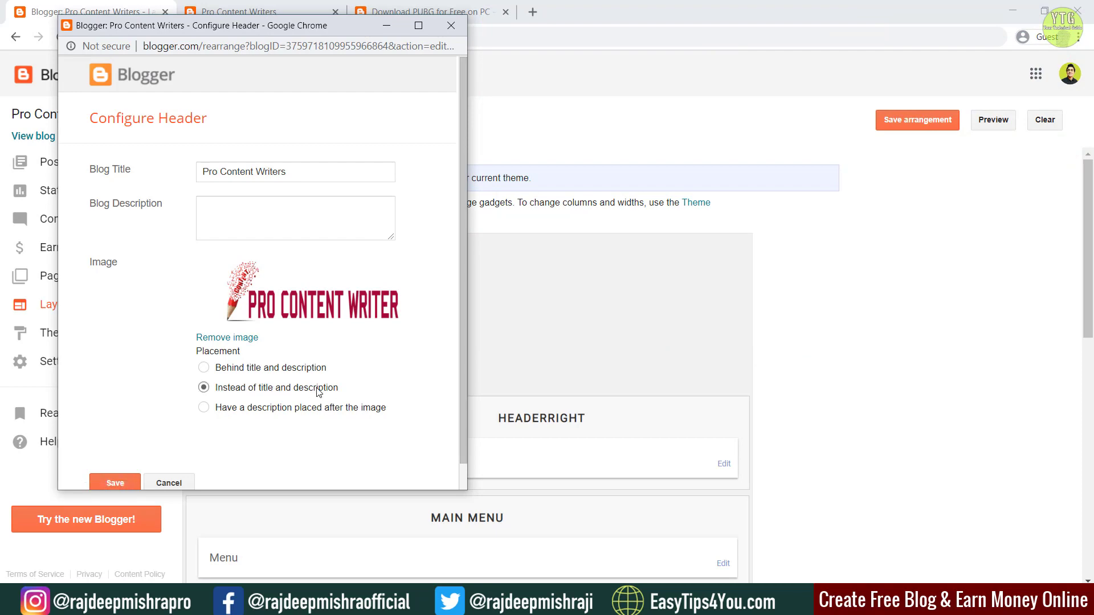
{"action": "left_click", "coordinate": [110, 483]}
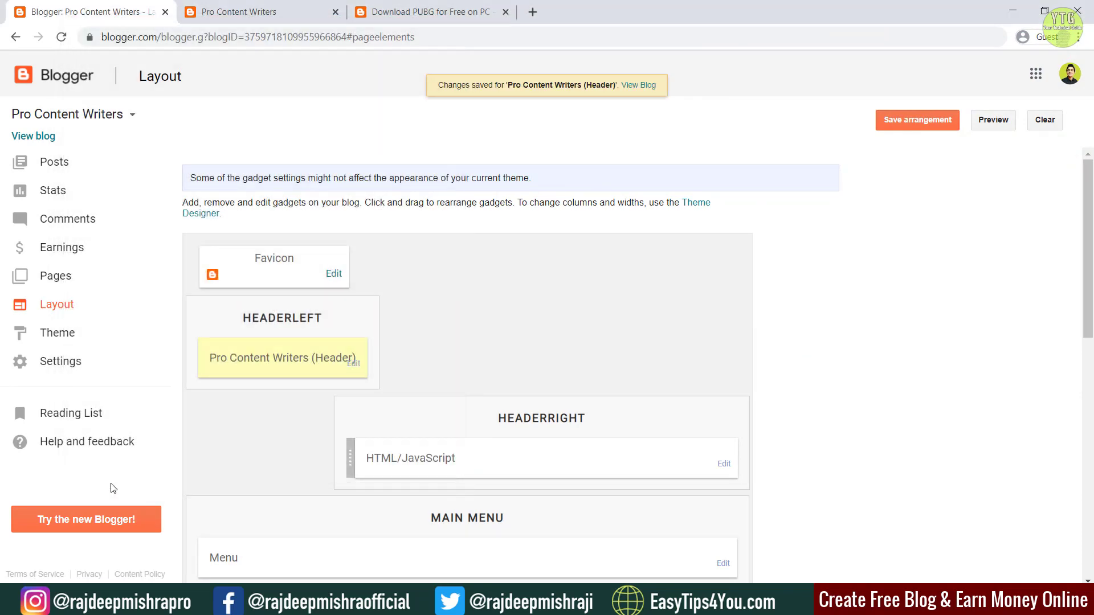
{"action": "left_click", "coordinate": [425, 11]}
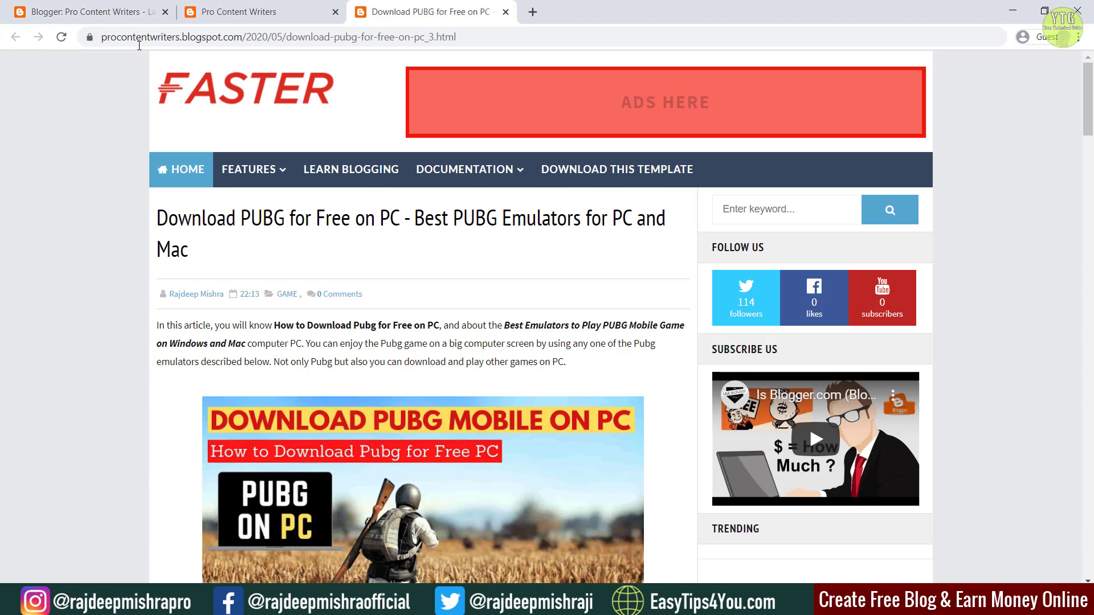
Step: Reload the post to see the new logo, then view the HEADERRIGHT gadget's code and cancel
{"action": "left_click", "coordinate": [61, 37]}
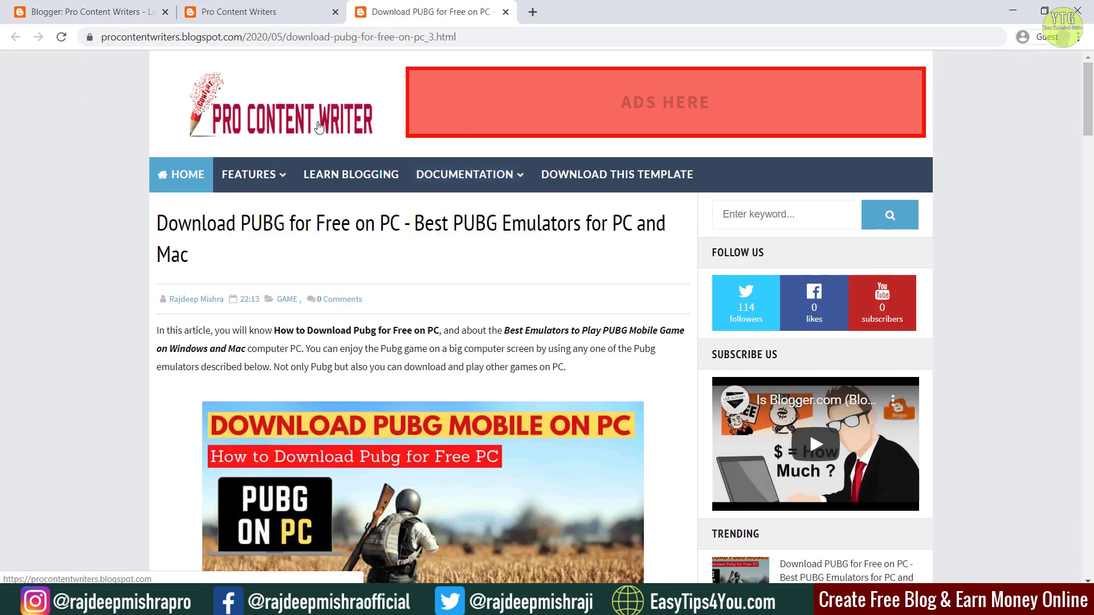
{"action": "key", "text": "ctrl+1"}
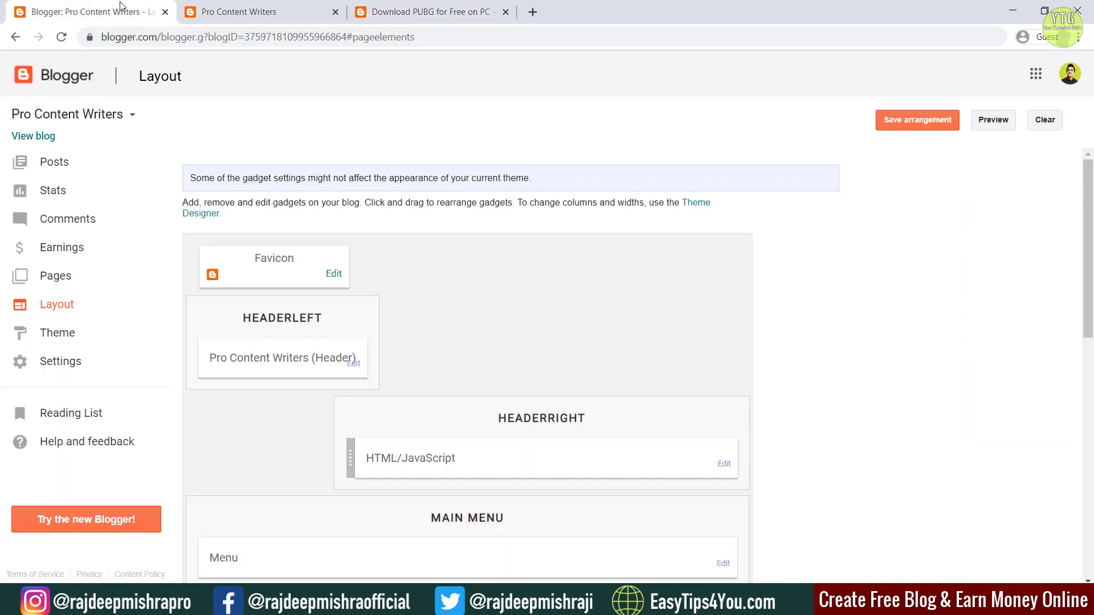
{"action": "left_click", "coordinate": [724, 465]}
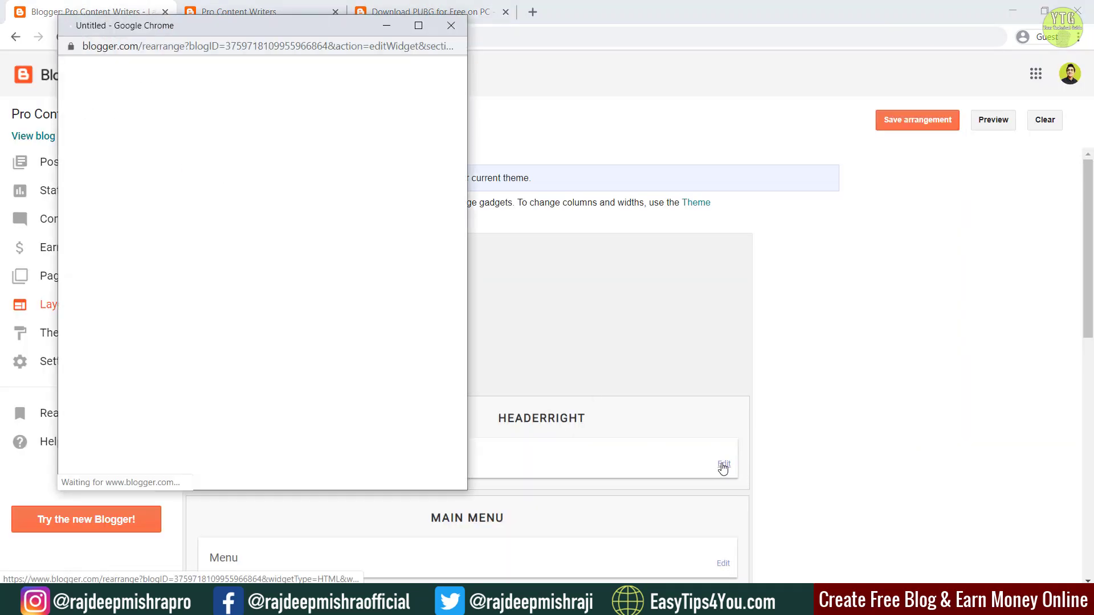
{"action": "left_click", "coordinate": [182, 292]}
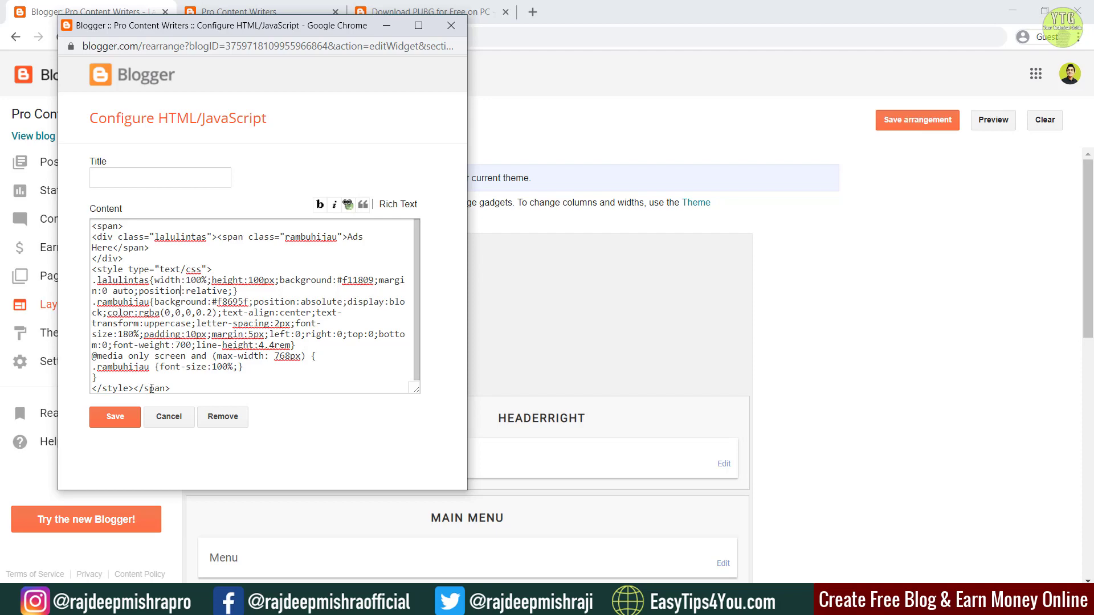
{"action": "left_click", "coordinate": [168, 416]}
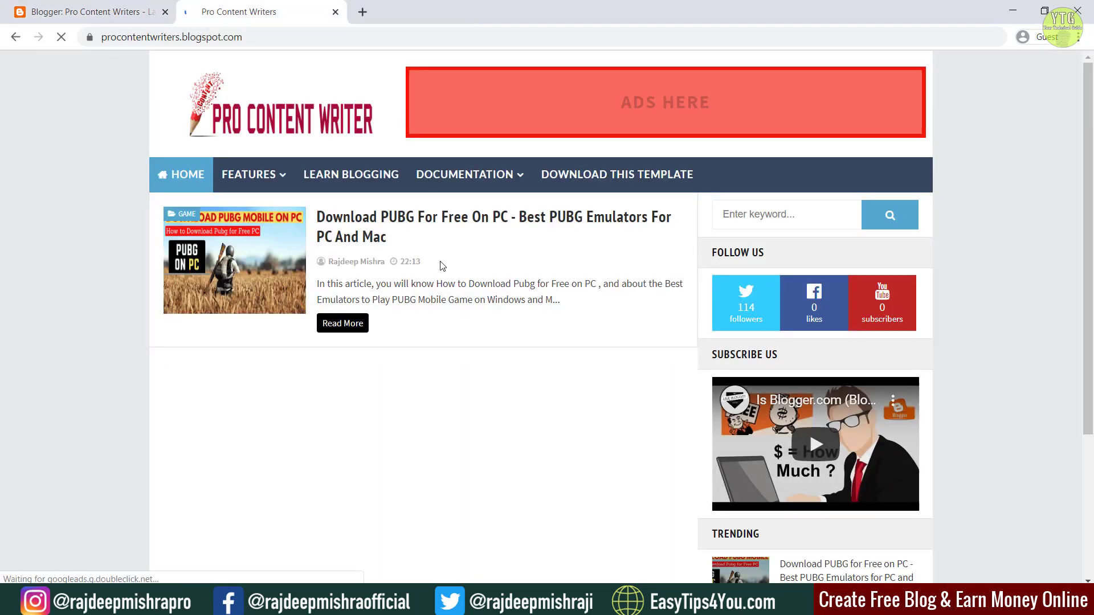
Step: Open the Main Menu gadget's Configure Link List window from the Layout page
{"action": "mouse_move", "coordinate": [240, 174]}
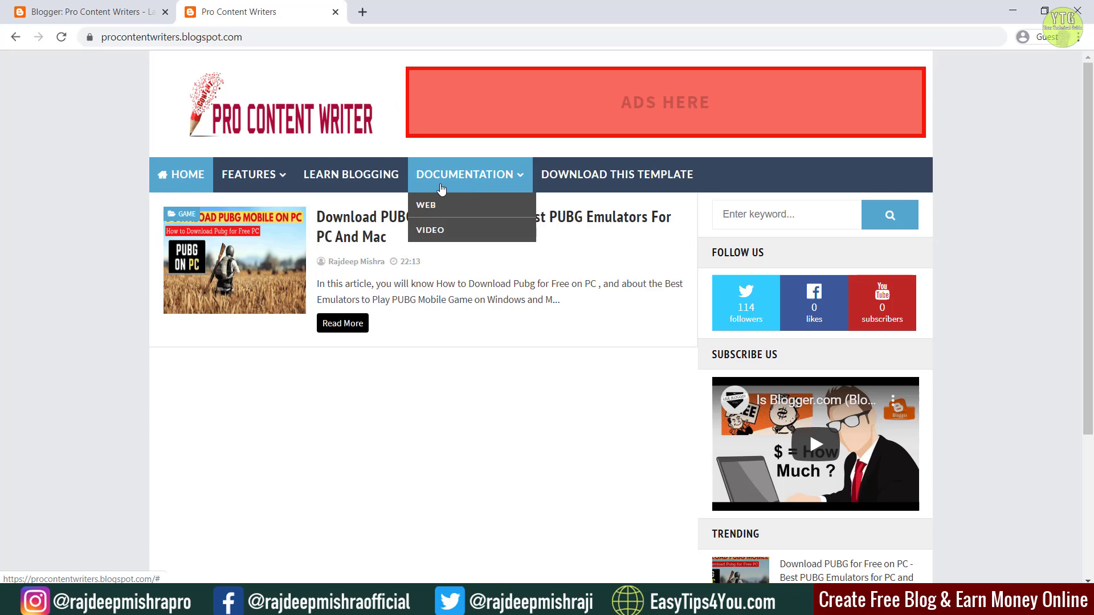
{"action": "left_click", "coordinate": [56, 8]}
{"action": "scroll", "coordinate": [787, 297], "scroll_direction": "down", "scroll_amount": 5}
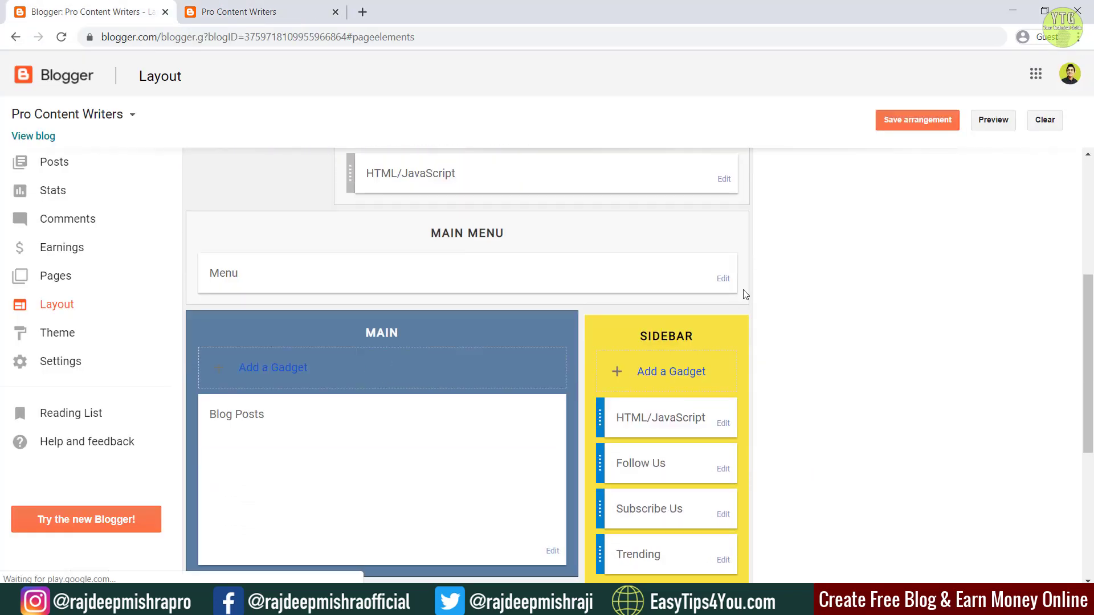
{"action": "left_click", "coordinate": [723, 279]}
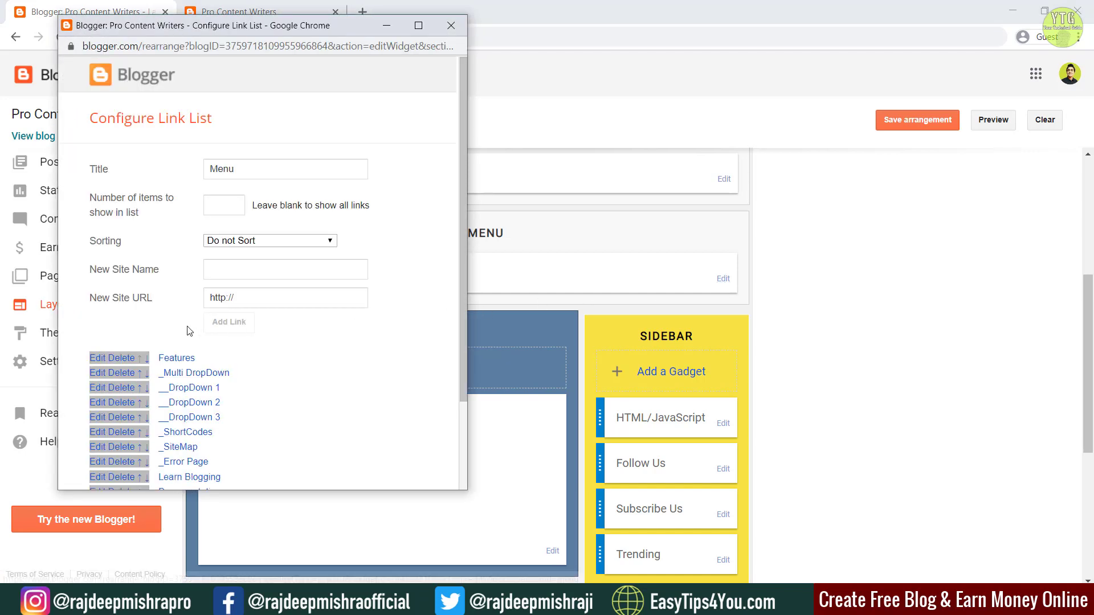
Step: Compare the live blog's current menu with the link list settings
{"action": "left_click", "coordinate": [258, 306]}
{"action": "scroll", "coordinate": [279, 335], "scroll_direction": "down", "scroll_amount": 2}
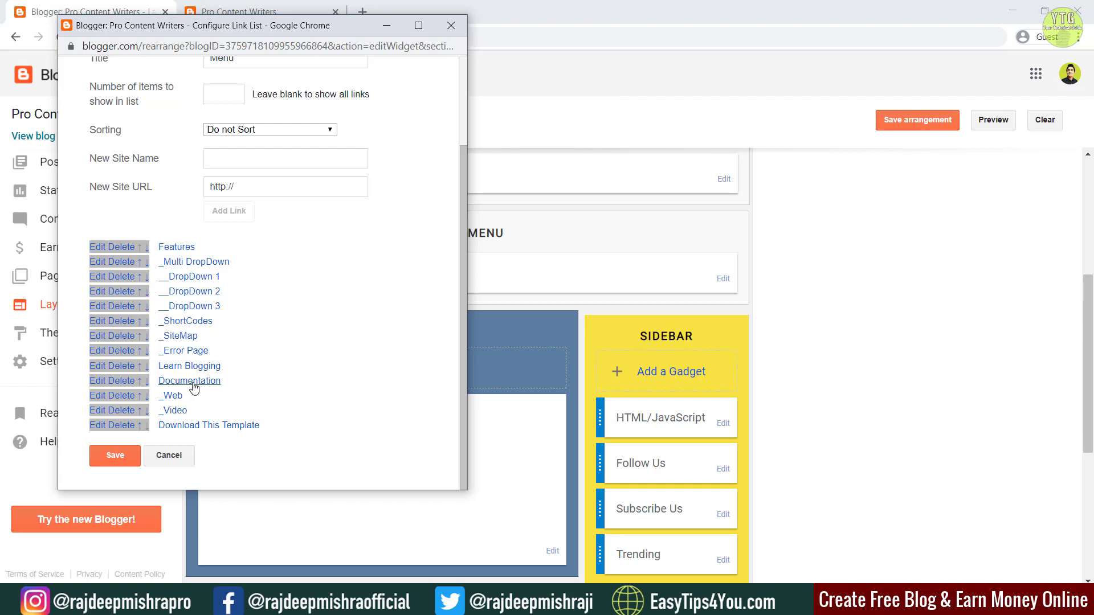
{"action": "left_click", "coordinate": [273, 11]}
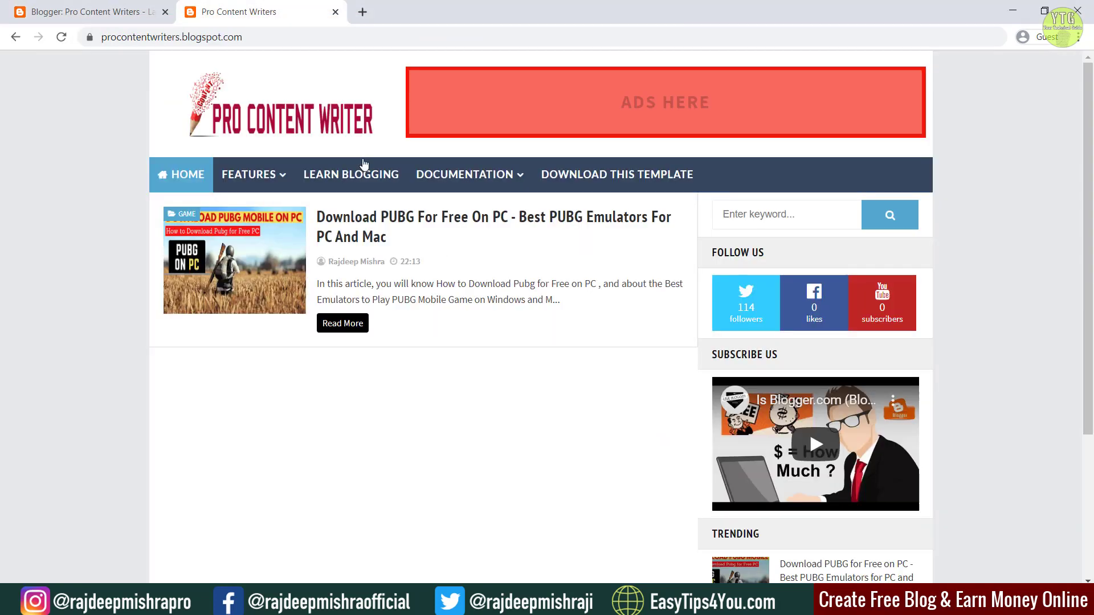
{"action": "mouse_move", "coordinate": [455, 181]}
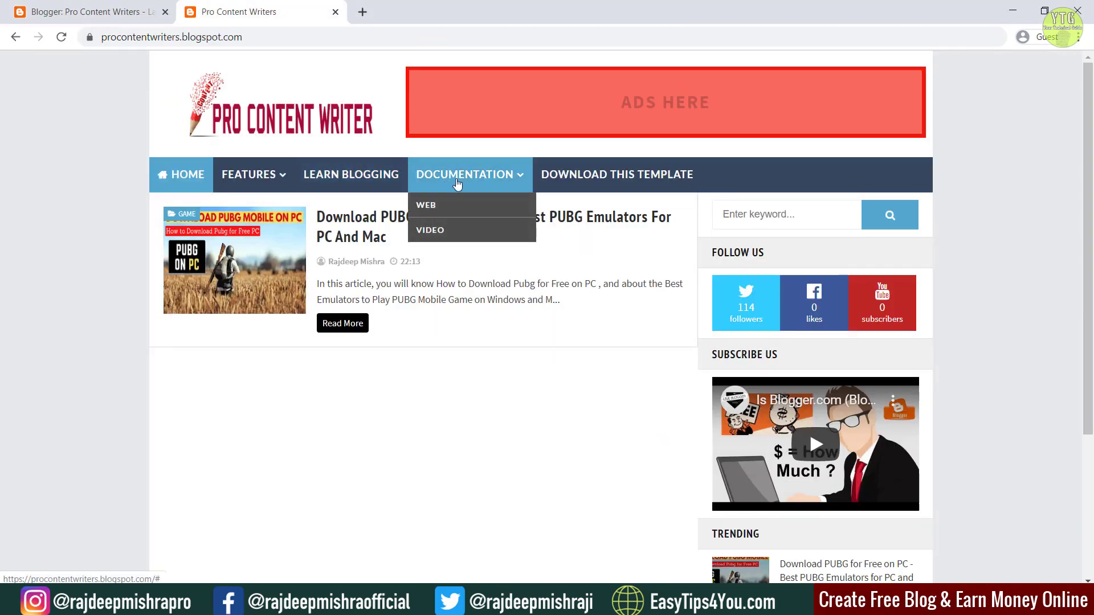
{"action": "mouse_move", "coordinate": [650, 603]}
{"action": "left_click", "coordinate": [698, 513]}
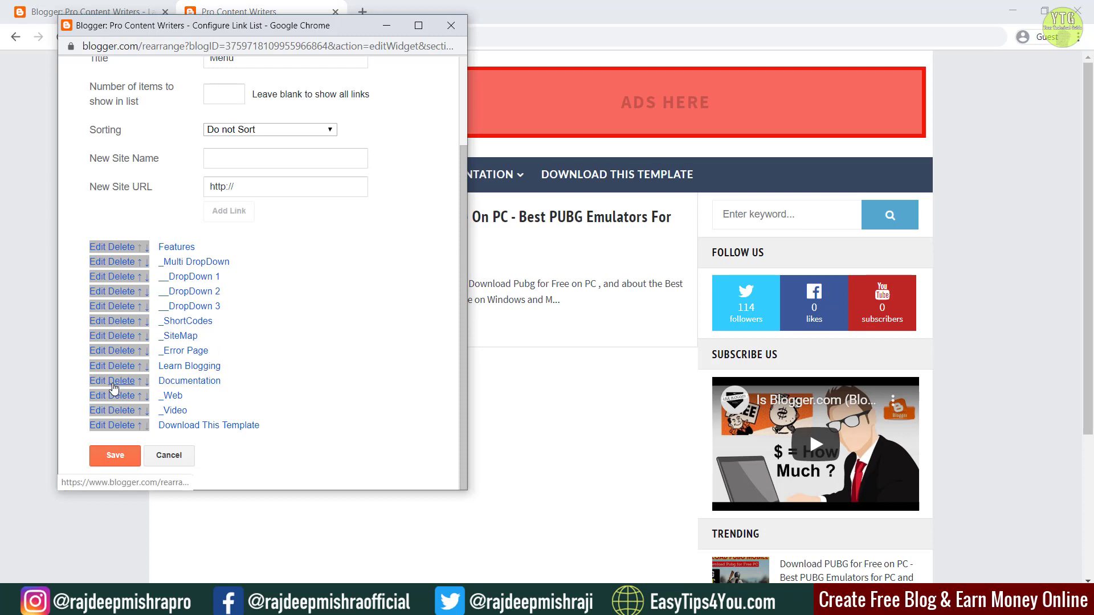
{"action": "scroll", "coordinate": [101, 384], "scroll_direction": "up", "scroll_amount": 2}
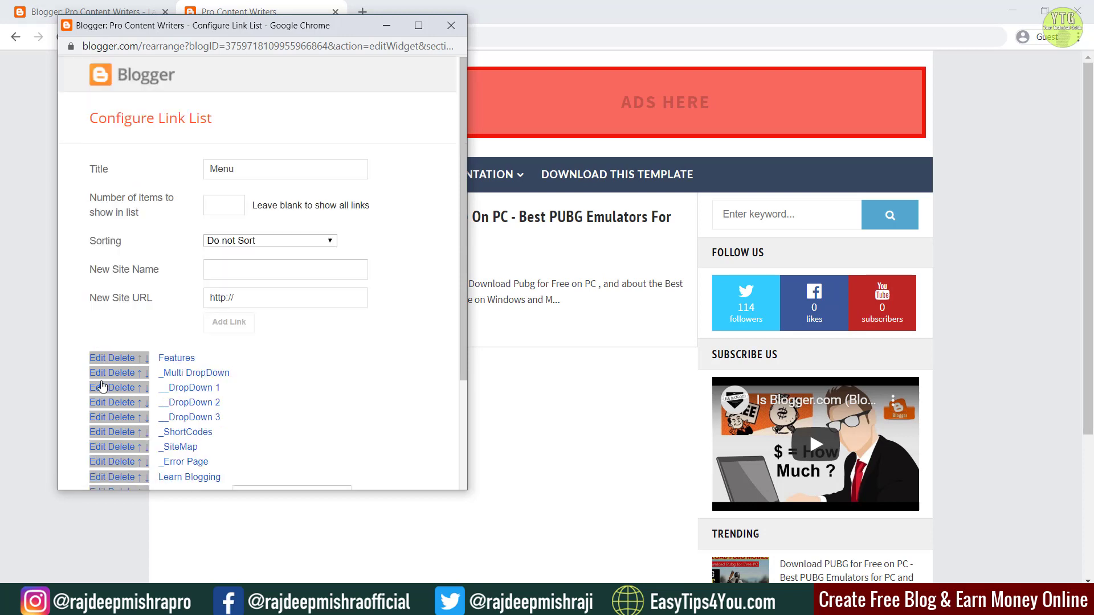
{"action": "scroll", "coordinate": [275, 299], "scroll_direction": "down", "scroll_amount": 3}
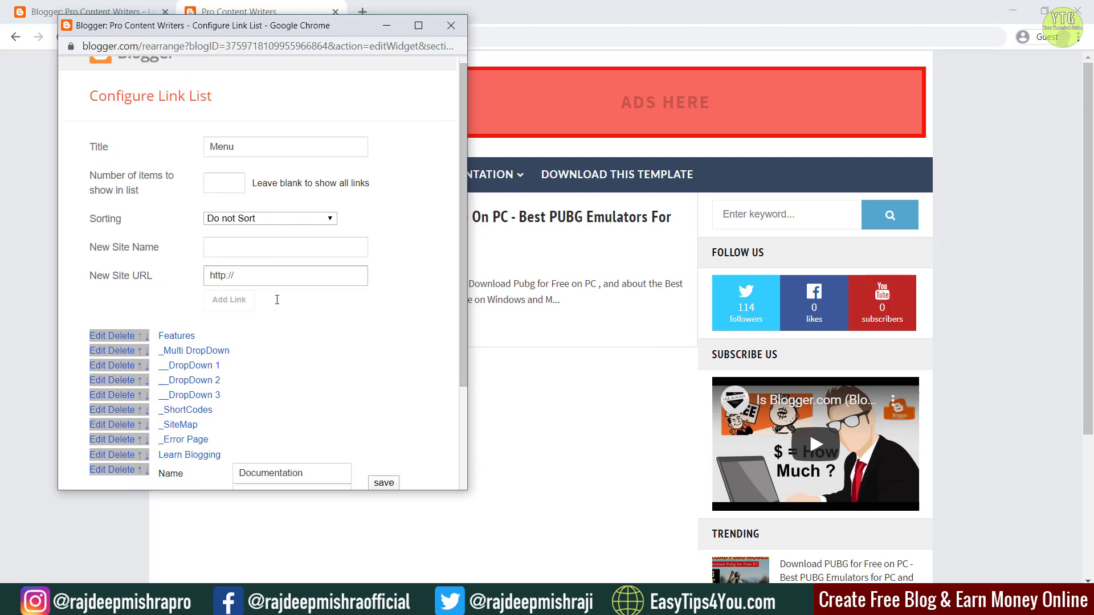
Step: Rename the Documentation link to 'content Writing' with the author's website URL, and save the menu
{"action": "left_click", "coordinate": [305, 351]}
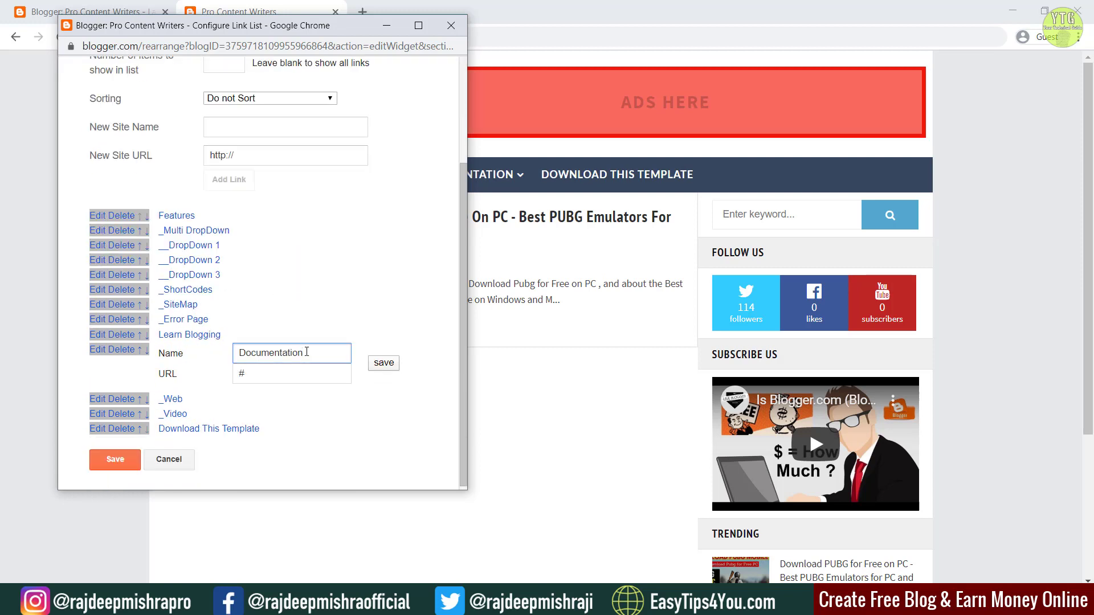
{"action": "double_click", "coordinate": [306, 351]}
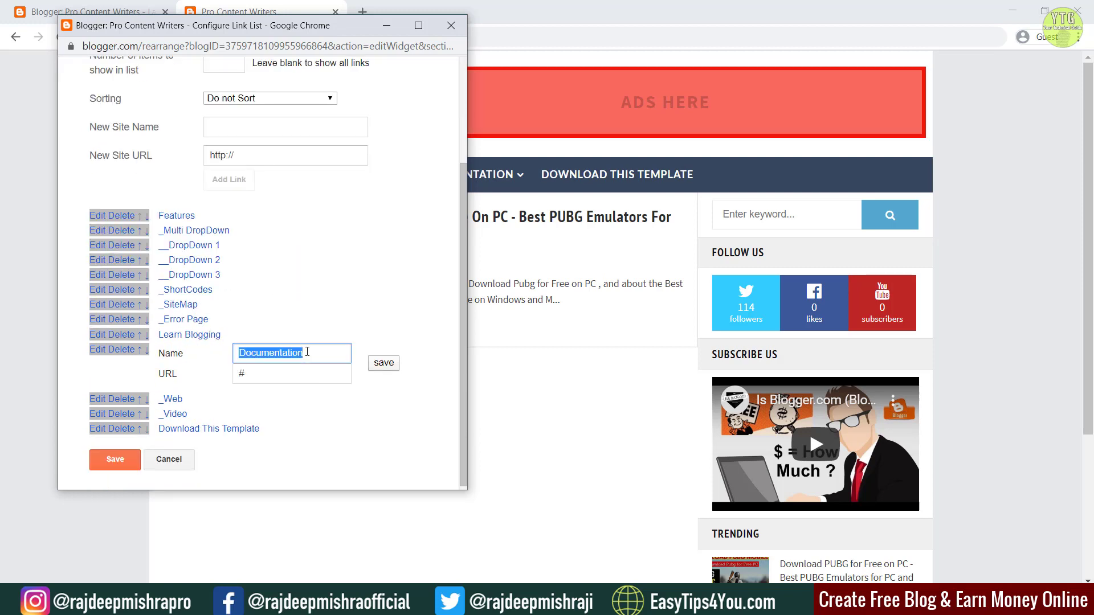
{"action": "type", "text": "content Writing"}
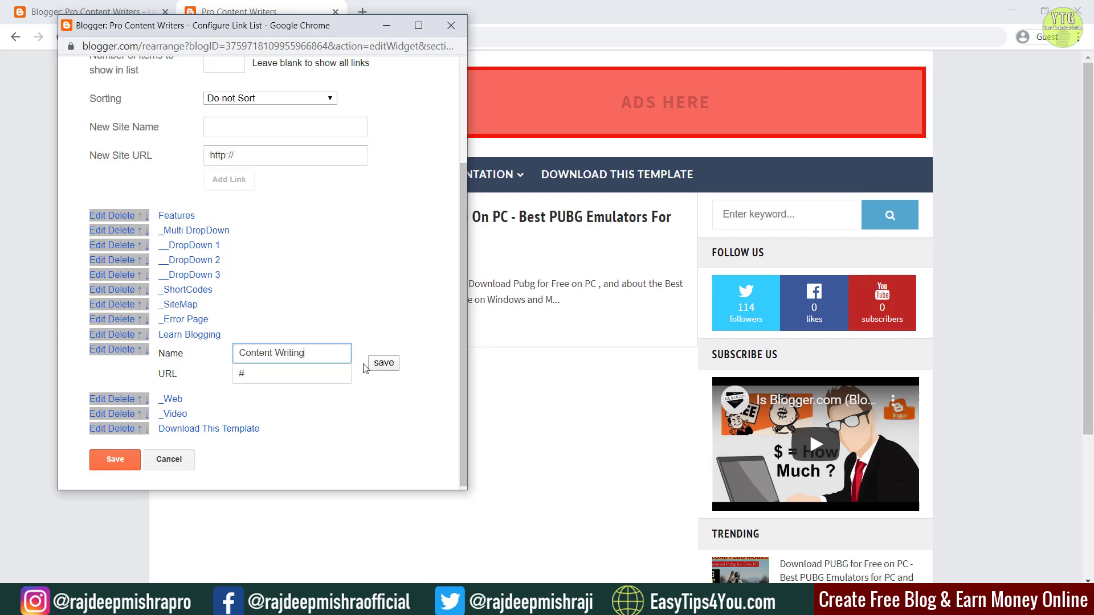
{"action": "left_click", "coordinate": [274, 374]}
{"action": "double_click", "coordinate": [248, 379]}
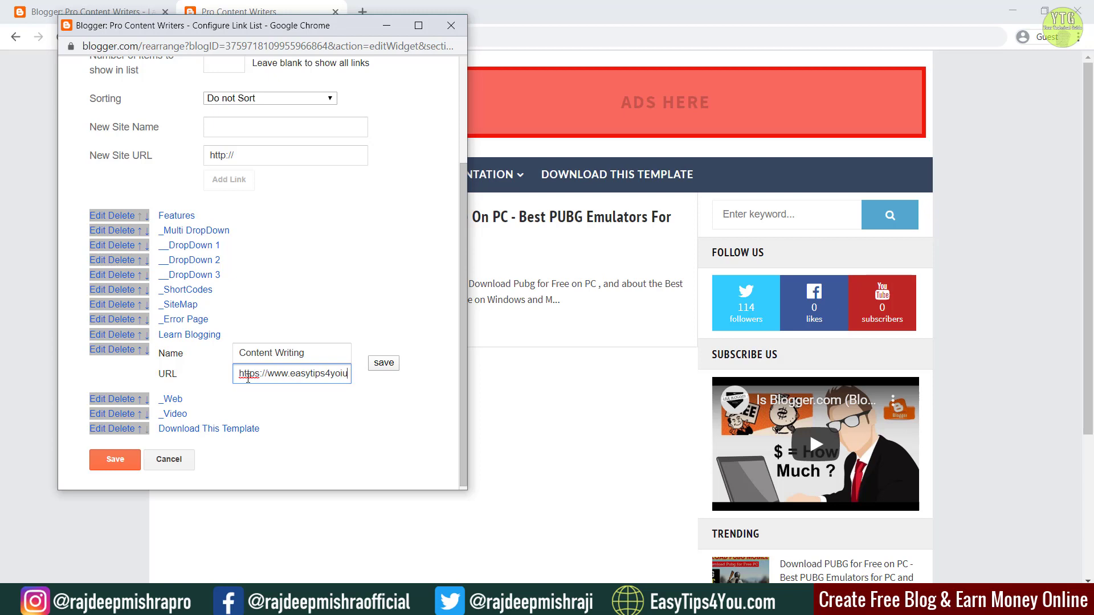
{"action": "type", "text": ".com"}
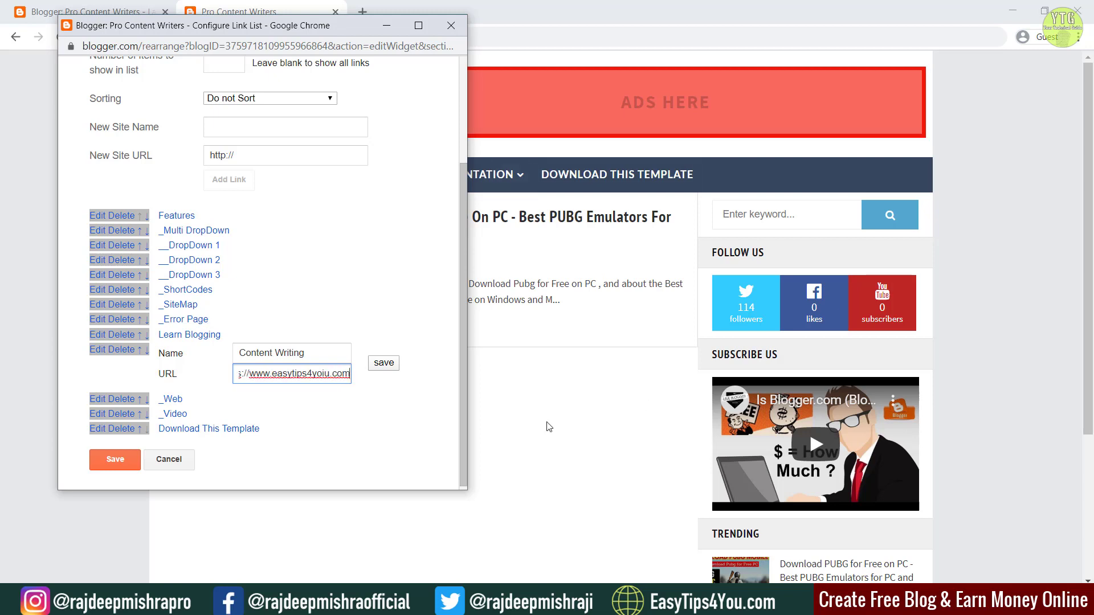
{"action": "left_click", "coordinate": [391, 366]}
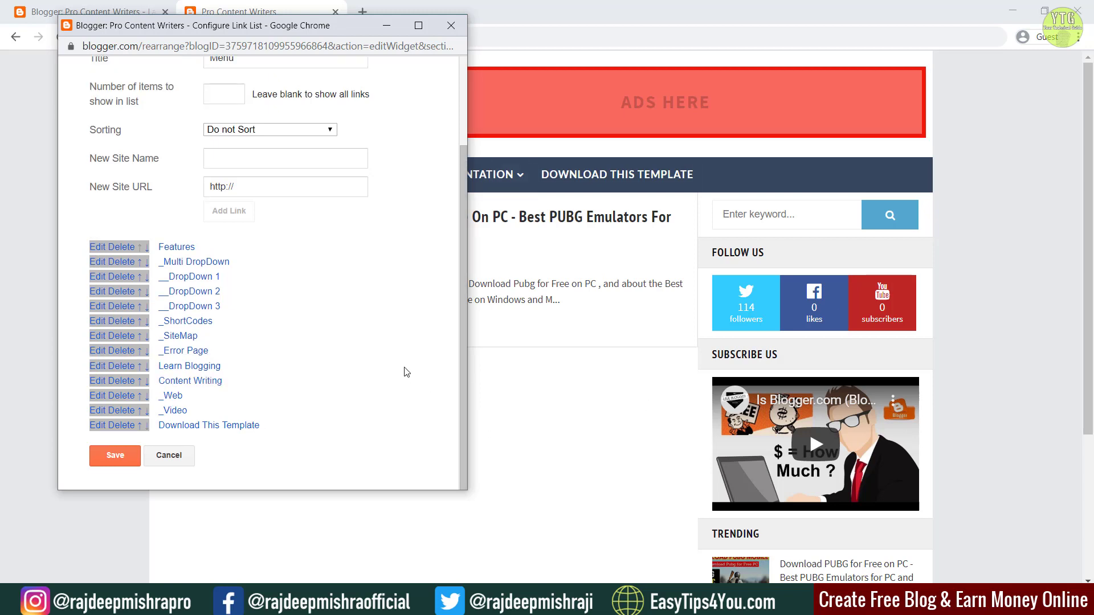
{"action": "left_click", "coordinate": [100, 459]}
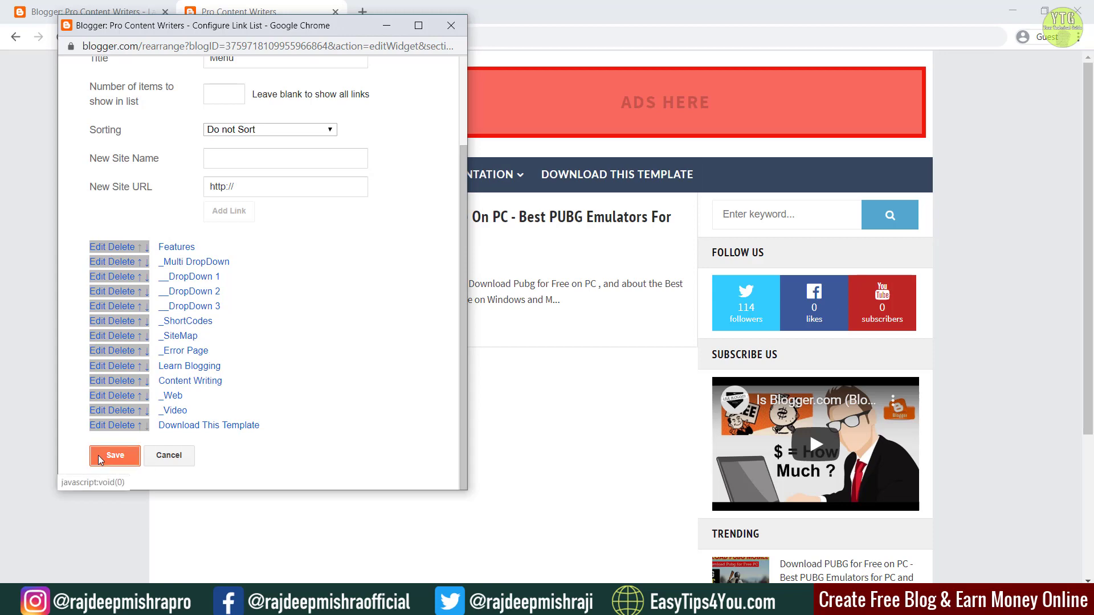
{"action": "left_click", "coordinate": [101, 459]}
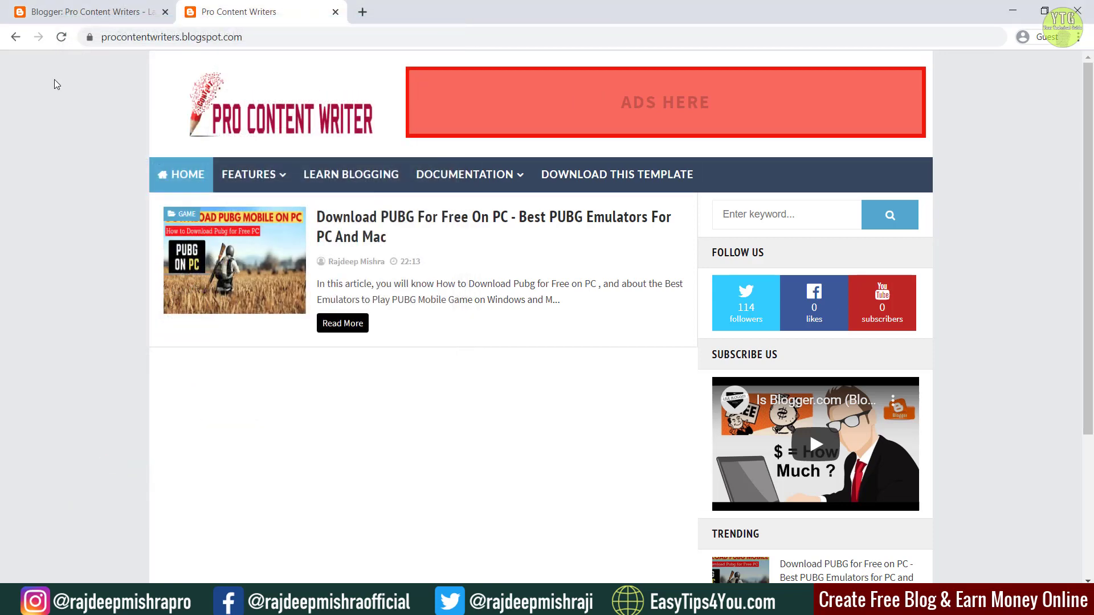
Step: Reload the blog and check where the Content Writing menu item leads
{"action": "left_click", "coordinate": [61, 39]}
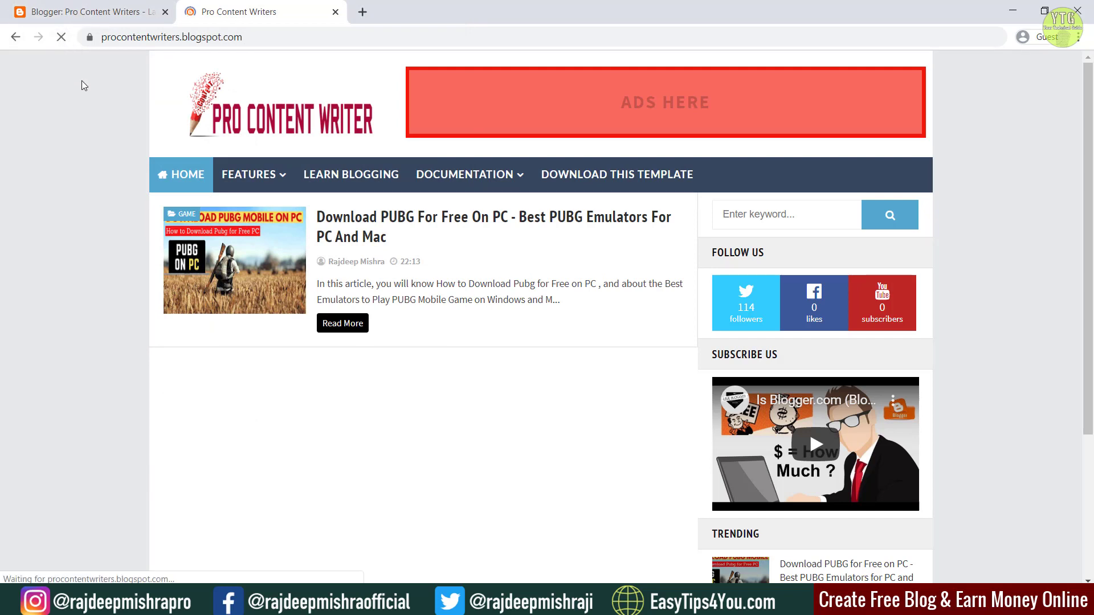
{"action": "mouse_move", "coordinate": [450, 174]}
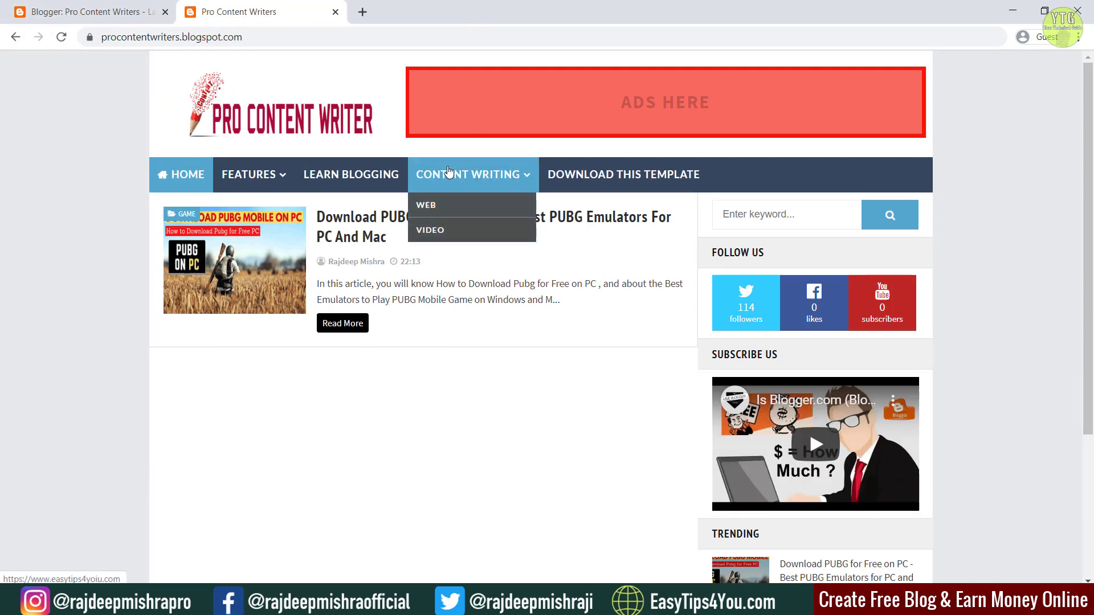
{"action": "left_click", "coordinate": [456, 180]}
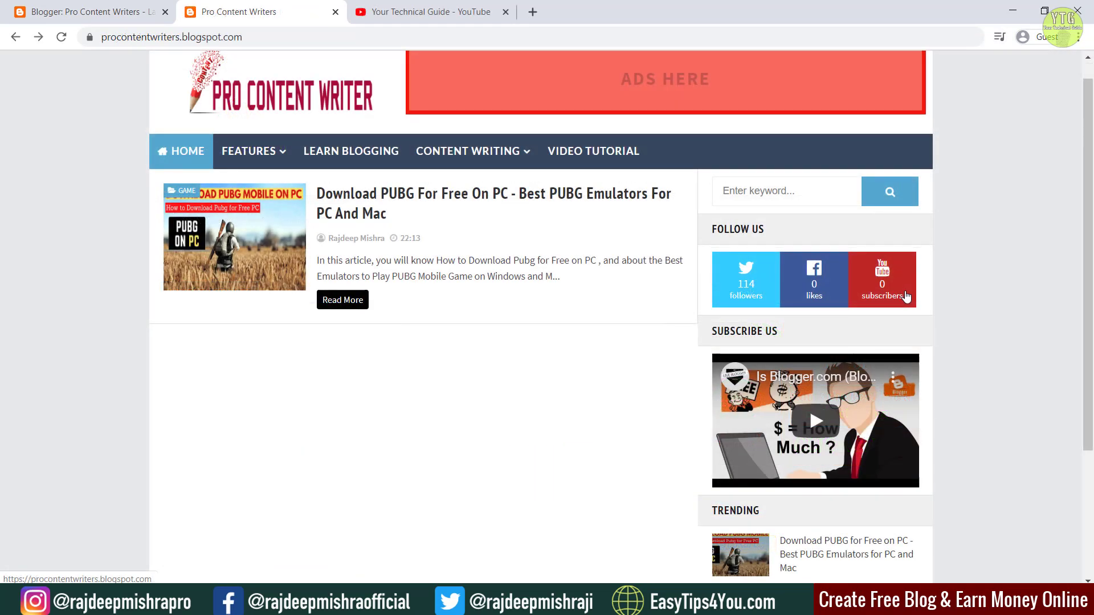
{"action": "scroll", "coordinate": [906, 297], "scroll_direction": "down", "scroll_amount": 1}
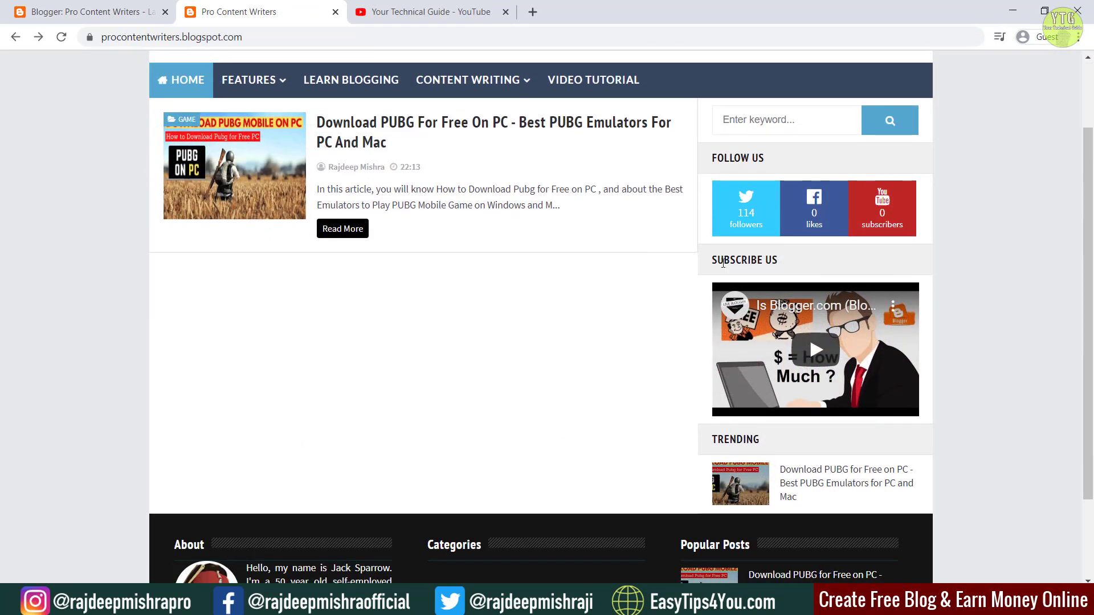
Step: In the Follow Us gadget's code, replace the Twitter username with the author's handle
{"action": "left_click", "coordinate": [92, 12]}
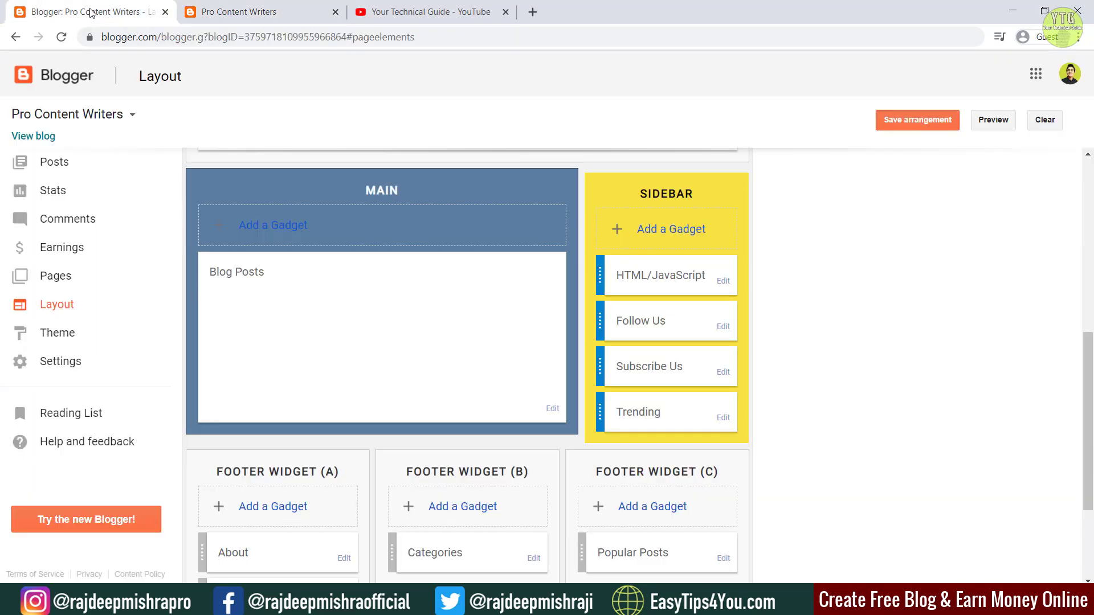
{"action": "left_click", "coordinate": [724, 328]}
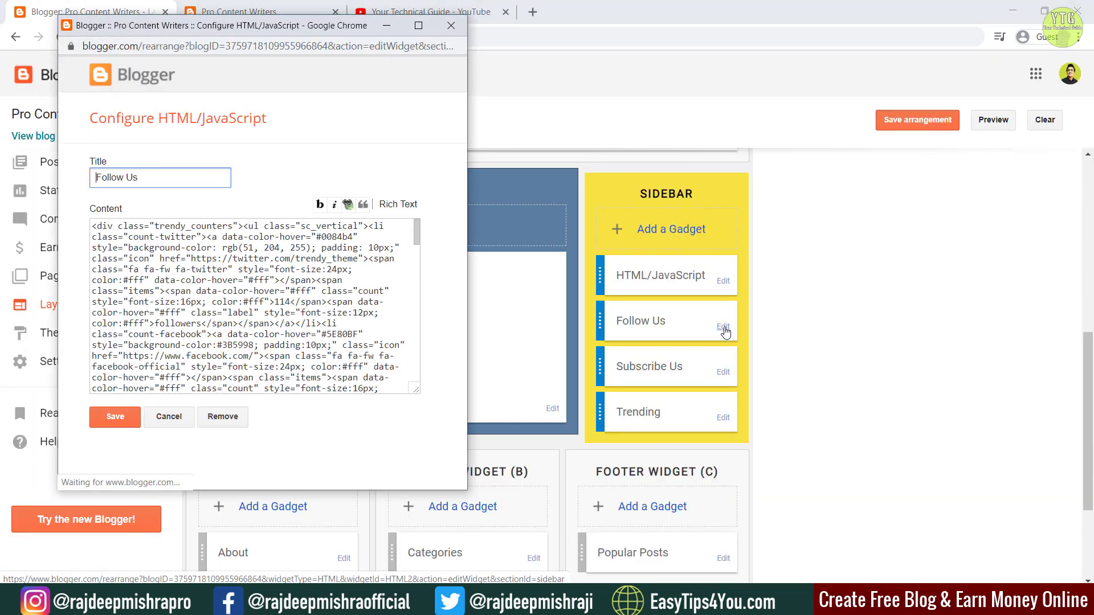
{"action": "scroll", "coordinate": [357, 259], "scroll_direction": "down", "scroll_amount": 1}
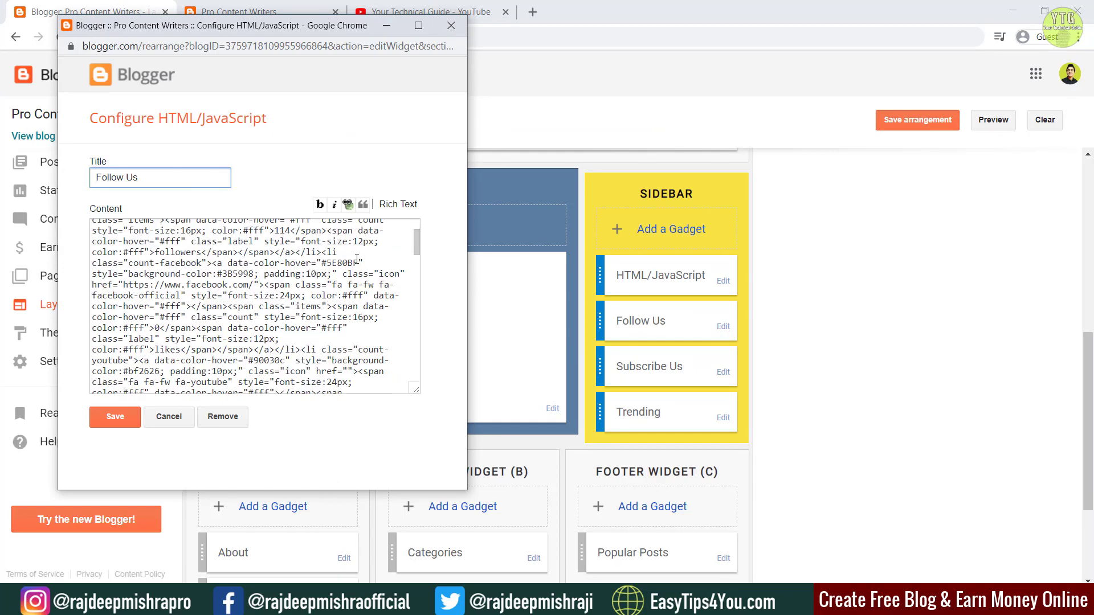
{"action": "scroll", "coordinate": [242, 287], "scroll_direction": "down", "scroll_amount": 2}
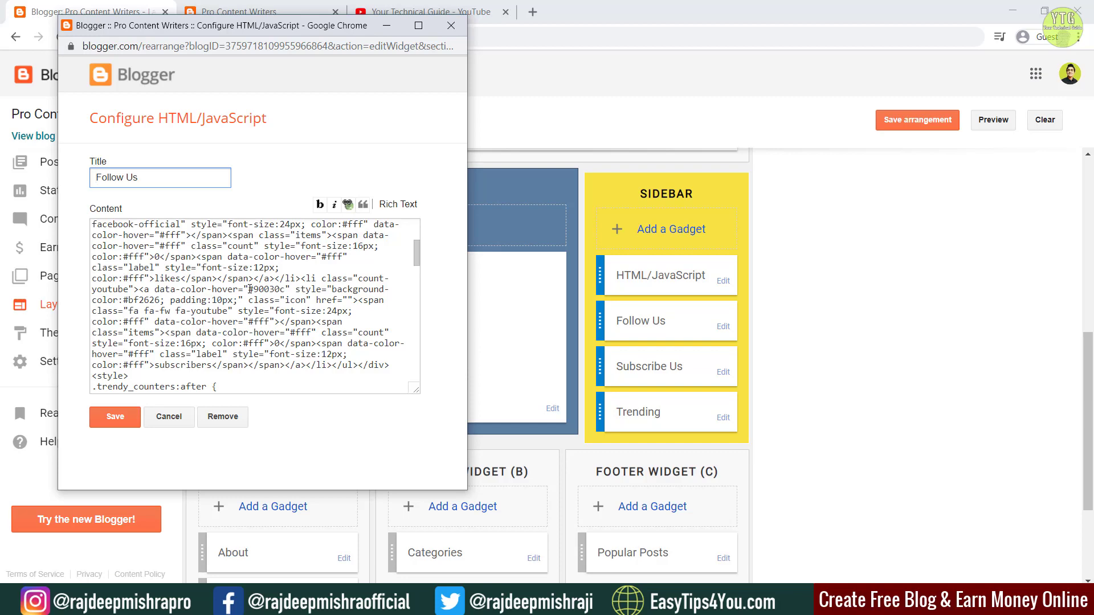
{"action": "scroll", "coordinate": [250, 289], "scroll_direction": "up", "scroll_amount": 1}
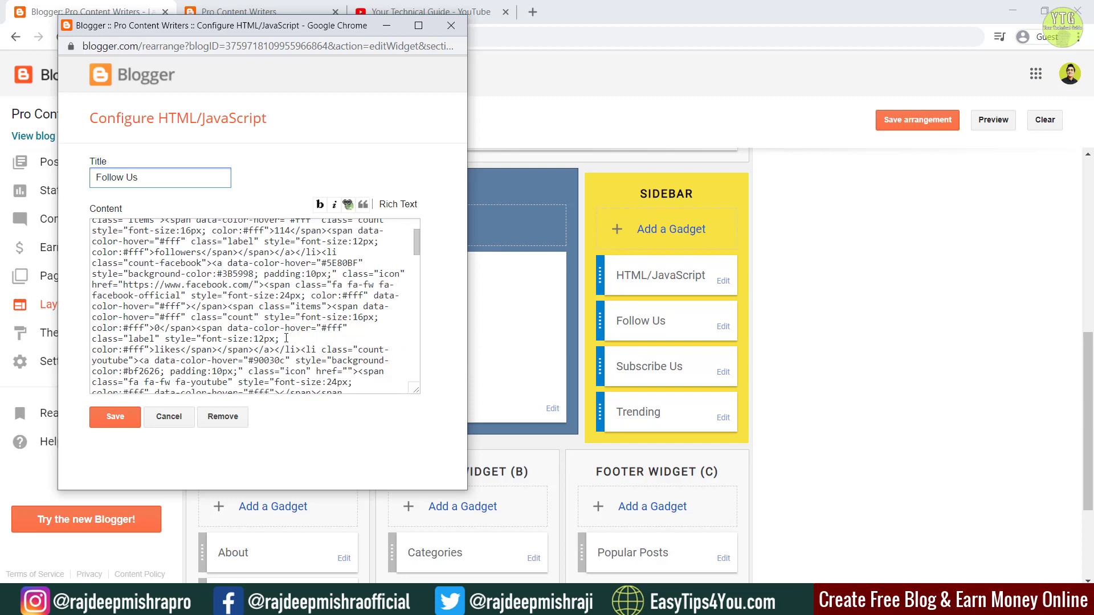
{"action": "scroll", "coordinate": [286, 338], "scroll_direction": "up", "scroll_amount": 1}
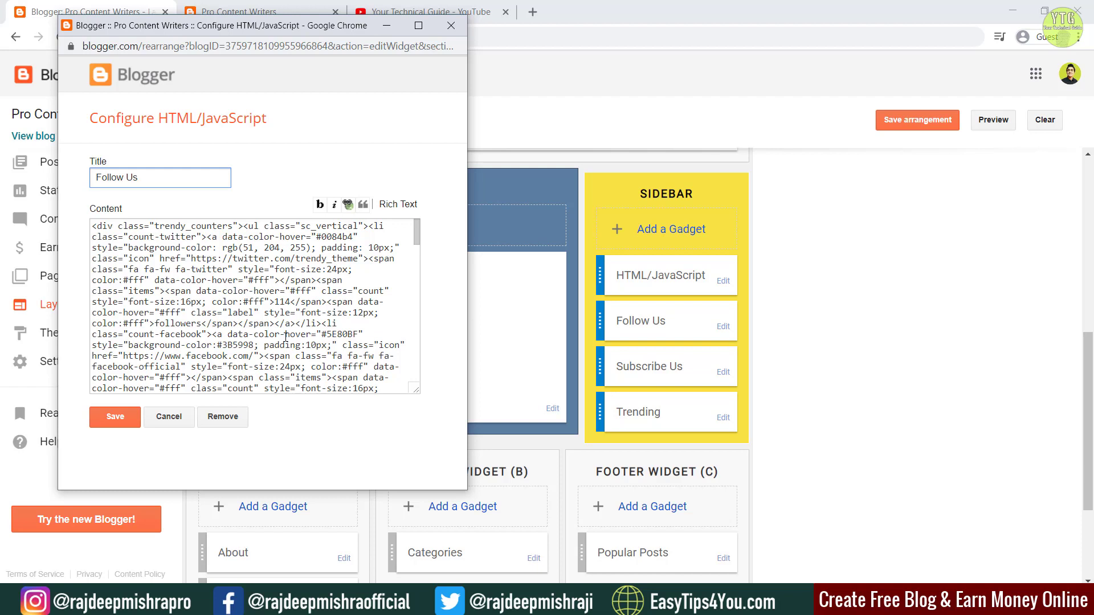
{"action": "double_click", "coordinate": [334, 259]}
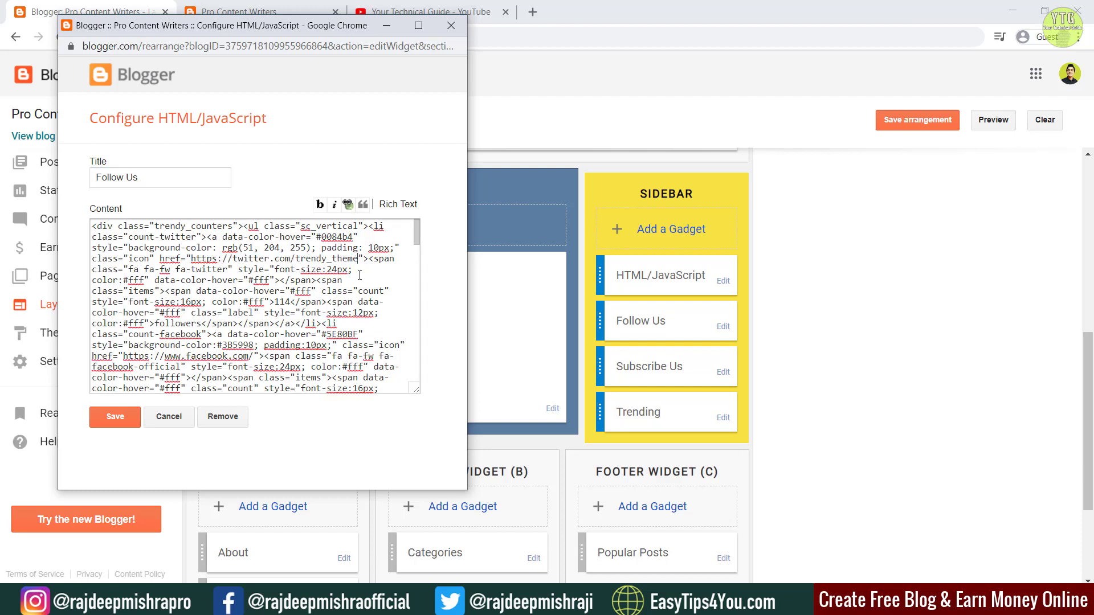
{"action": "type", "text": "rajdeepmishraji"}
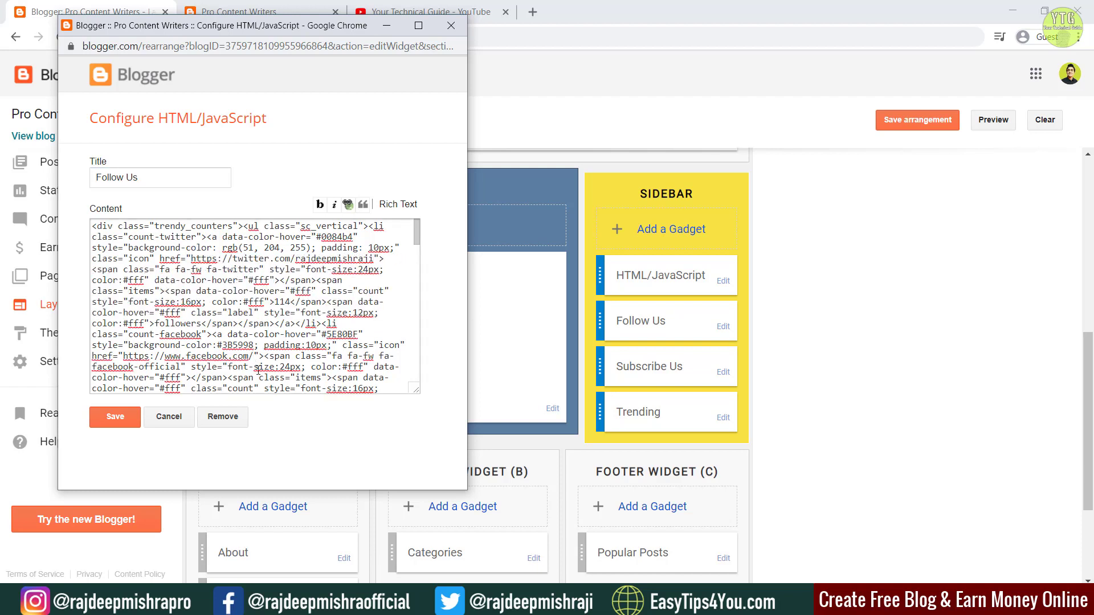
{"action": "type", "text": "rajdeepmishraofficial"}
Step: Paste the author's YouTube channel URL into the YouTube link, save, and reload the blog
{"action": "scroll", "coordinate": [331, 379], "scroll_direction": "down", "scroll_amount": 1}
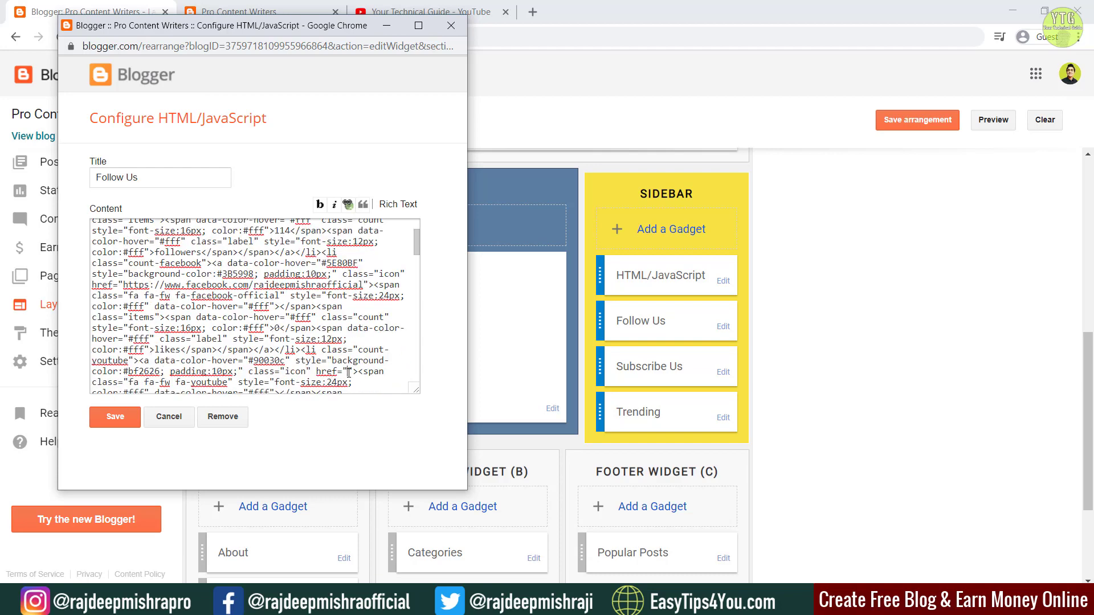
{"action": "left_click", "coordinate": [349, 372]}
{"action": "key", "text": "ctrl+v"}
{"action": "left_click", "coordinate": [115, 417]}
{"action": "left_click", "coordinate": [256, 12]}
{"action": "left_click", "coordinate": [62, 36]}
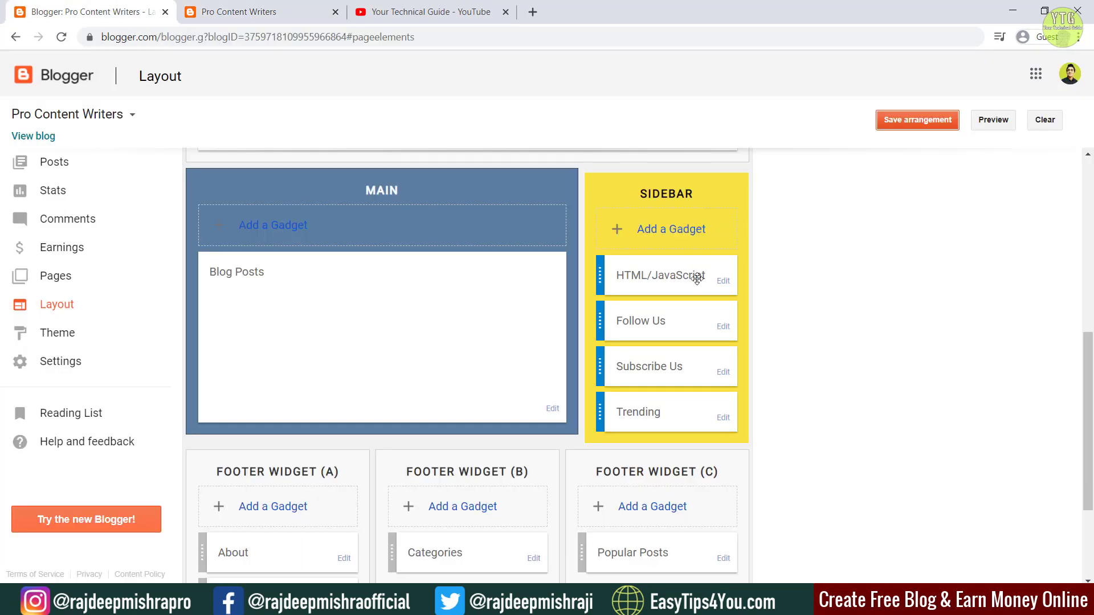
Step: Change the Follow Us followers count from 114 to 2000 and the likes count to 2000
{"action": "left_click", "coordinate": [723, 327]}
{"action": "key", "text": "ctrl+f"}
{"action": "type", "text": "114"}
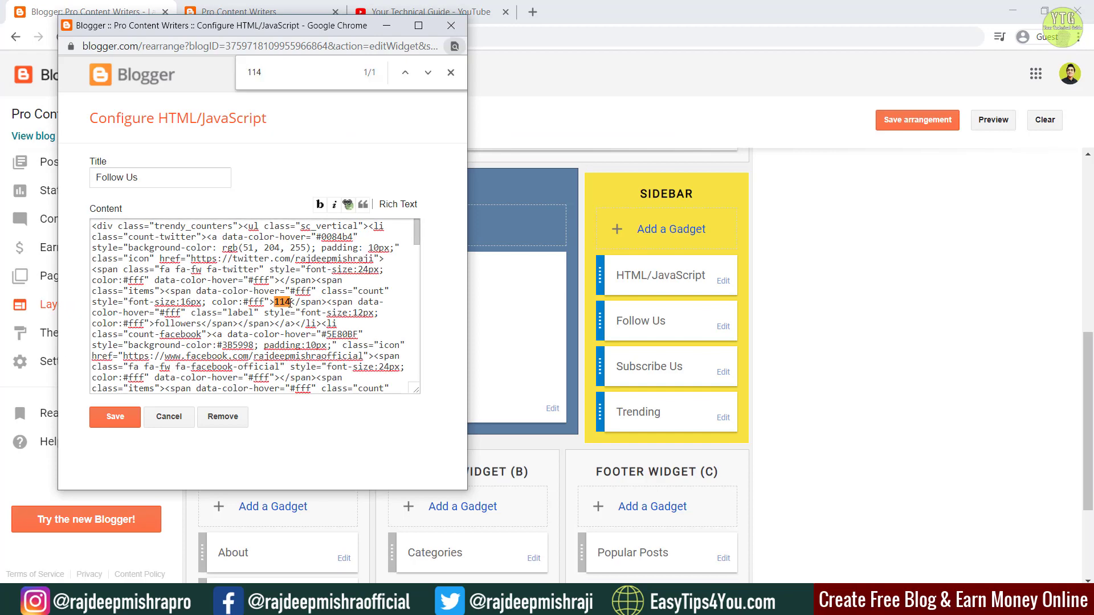
{"action": "double_click", "coordinate": [283, 302]}
{"action": "type", "text": "2000"}
{"action": "triple_click", "coordinate": [289, 73]}
{"action": "type", "text": "0"}
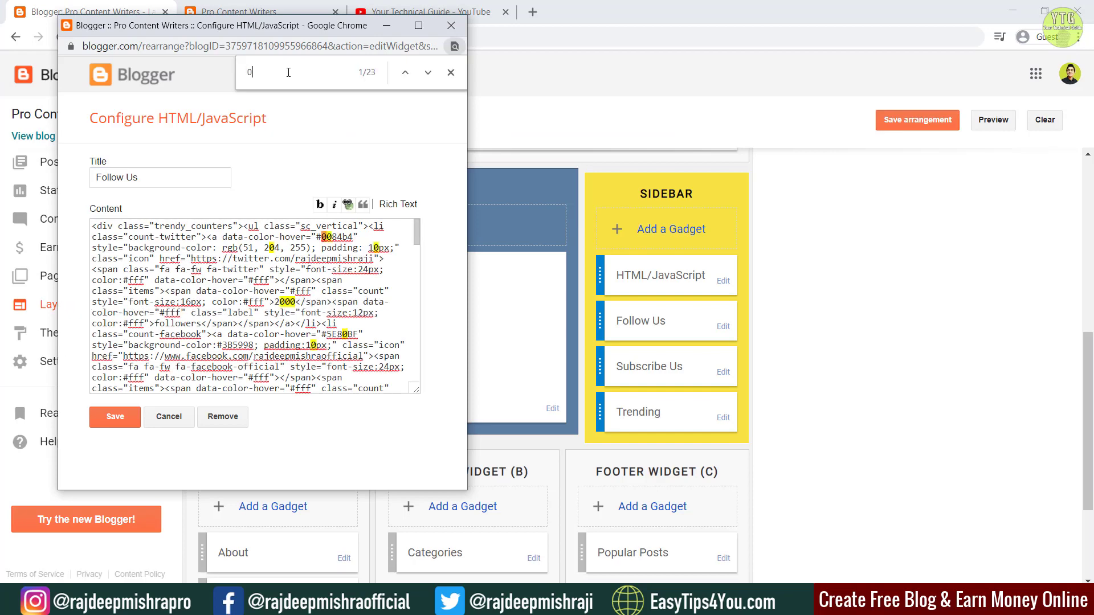
{"action": "scroll", "coordinate": [257, 308], "scroll_direction": "down", "scroll_amount": 1}
{"action": "double_click", "coordinate": [281, 329]}
{"action": "key", "text": "BackSpace"}
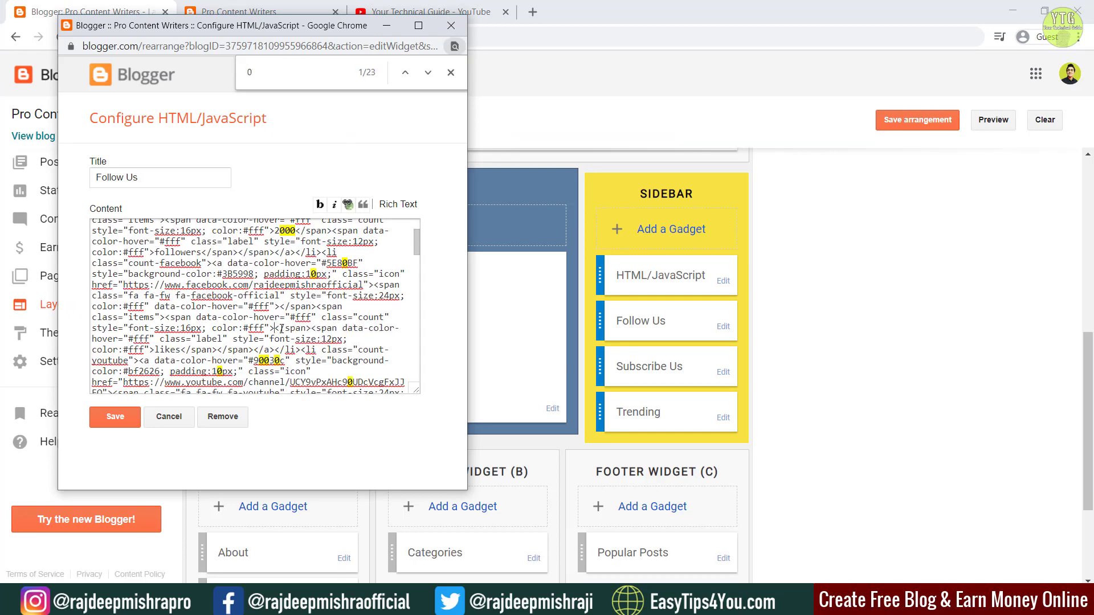
{"action": "type", "text": "2000"}
Step: Set the subscribers count to 18000, save the gadget, and reload the live blog
{"action": "scroll", "coordinate": [281, 329], "scroll_direction": "down", "scroll_amount": 1}
{"action": "double_click", "coordinate": [280, 355]}
{"action": "key", "text": "BackSpace"}
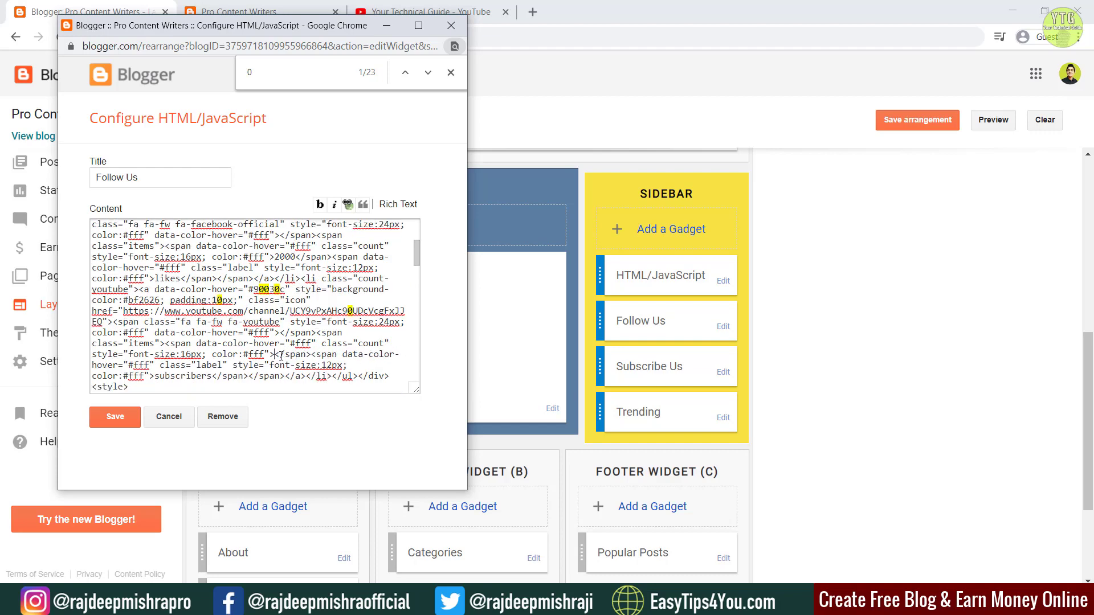
{"action": "type", "text": "18000"}
{"action": "left_click", "coordinate": [115, 417]}
{"action": "left_click", "coordinate": [238, 11]}
{"action": "key", "text": "F5"}
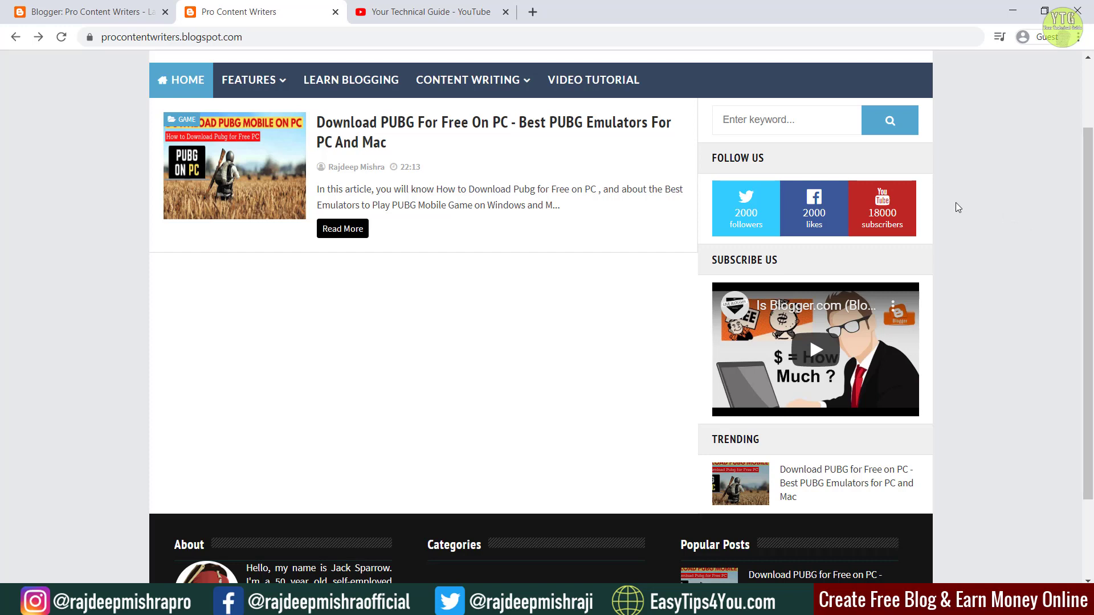
{"action": "left_click", "coordinate": [90, 6]}
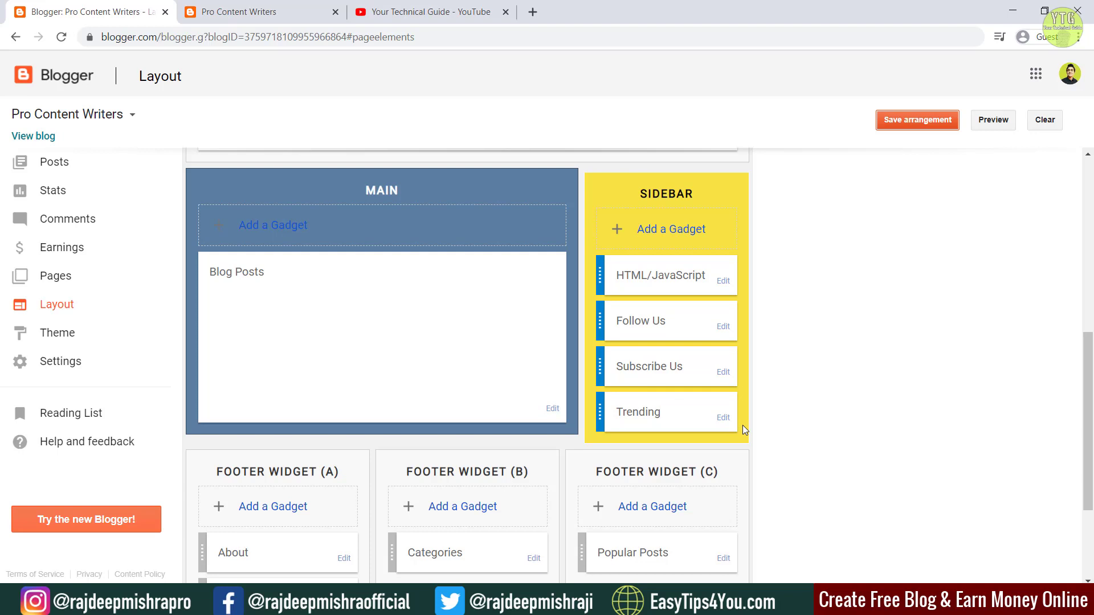
Step: Select the embedded YouTube src URL in the Subscribe Us gadget's code, then view the channel's Videos page
{"action": "key", "text": "ctrl+Tab"}
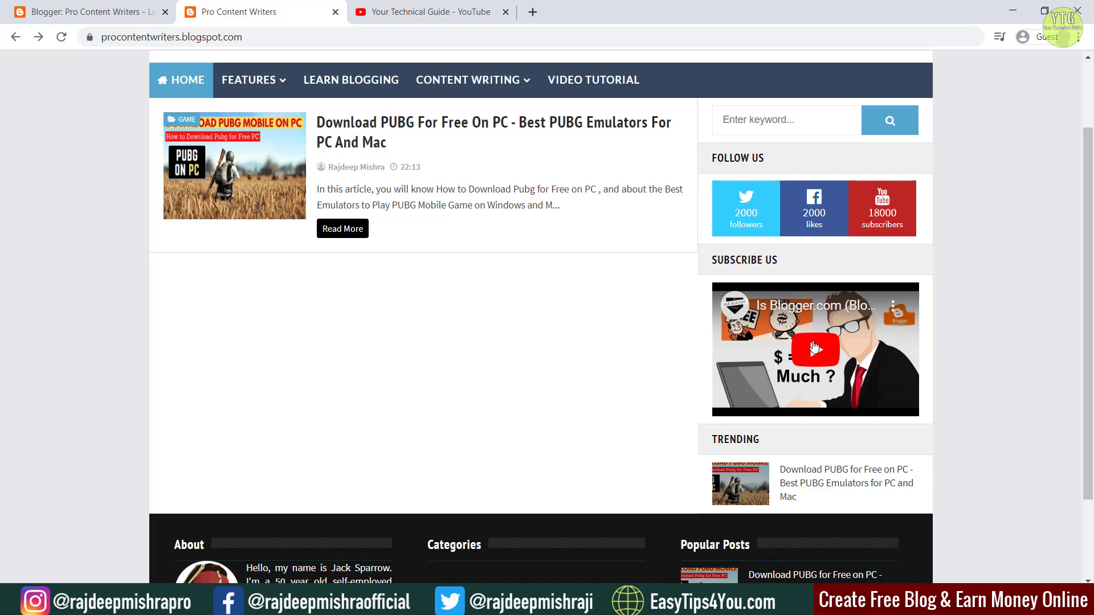
{"action": "key", "text": "ctrl+shift+Tab"}
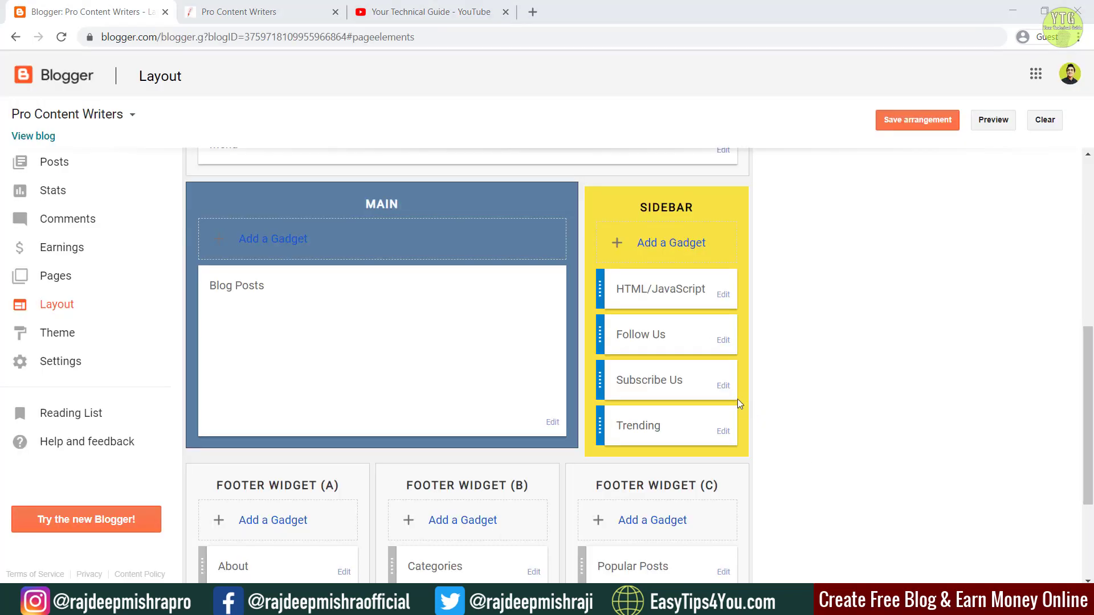
{"action": "left_click", "coordinate": [722, 386]}
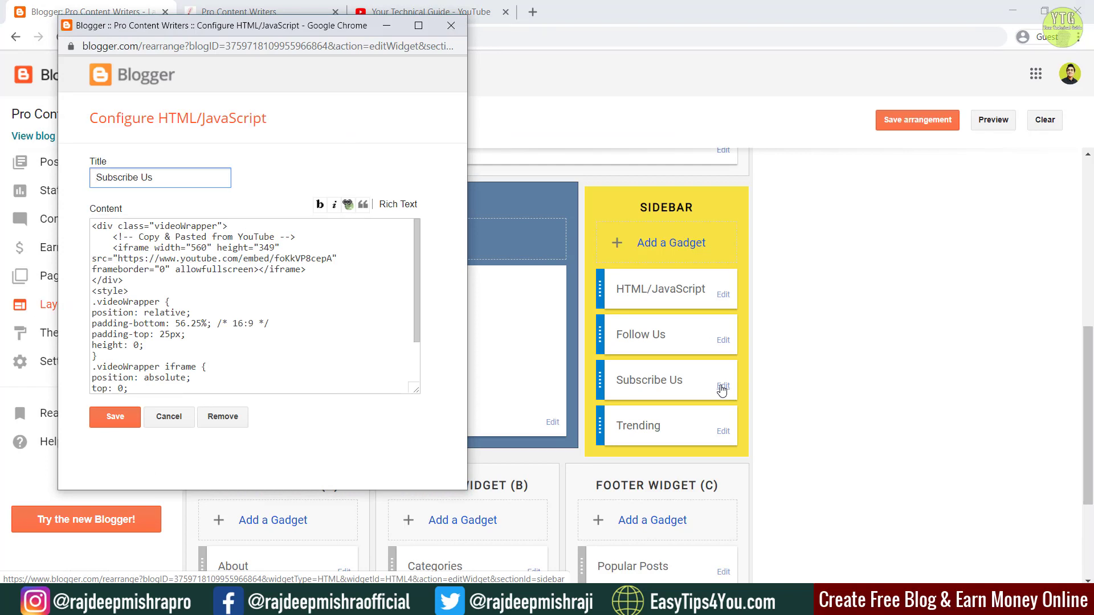
{"action": "left_click", "coordinate": [418, 241]}
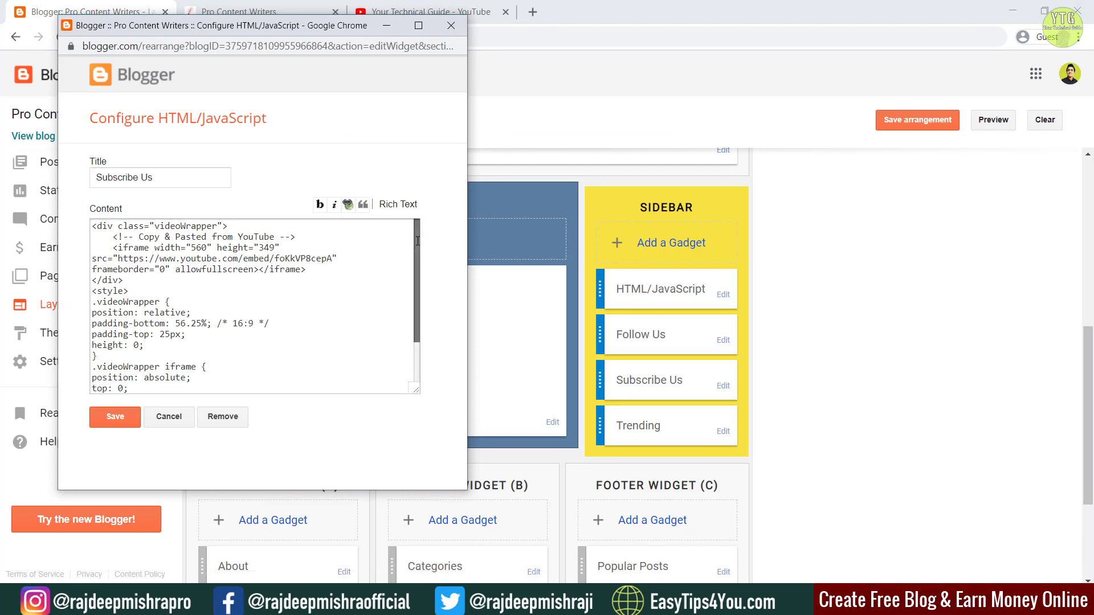
{"action": "scroll", "coordinate": [418, 241], "scroll_direction": "down", "scroll_amount": 3}
{"action": "scroll", "coordinate": [420, 232], "scroll_direction": "up", "scroll_amount": 3}
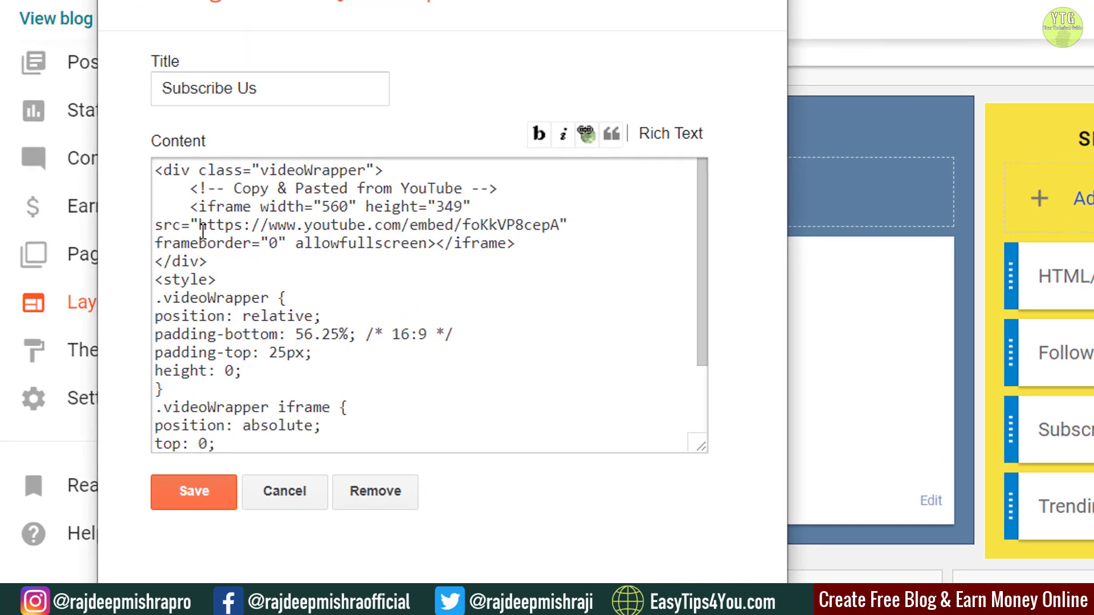
{"action": "left_click_drag", "start_coordinate": [199, 225], "coordinate": [559, 225]}
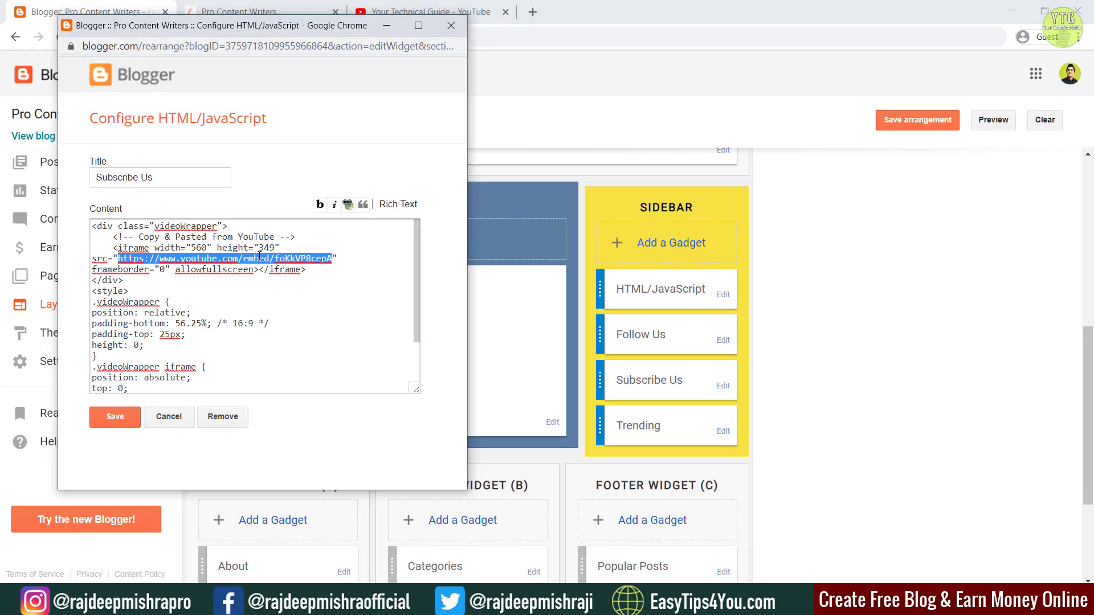
{"action": "left_click", "coordinate": [428, 7]}
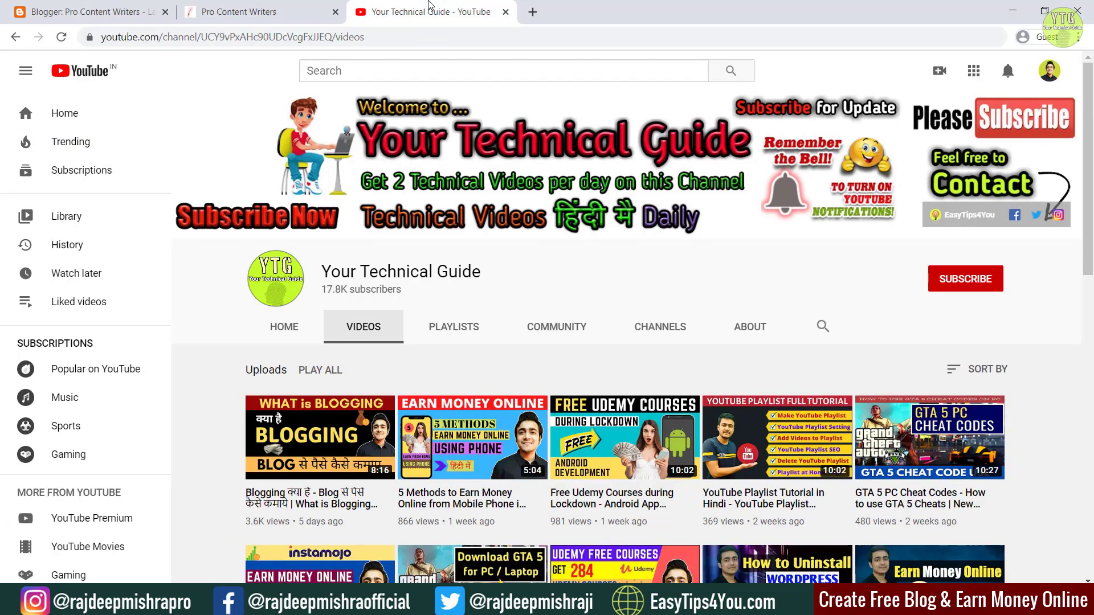
Step: Open the Blogging क्या है video and pause its ad
{"action": "left_click", "coordinate": [307, 434]}
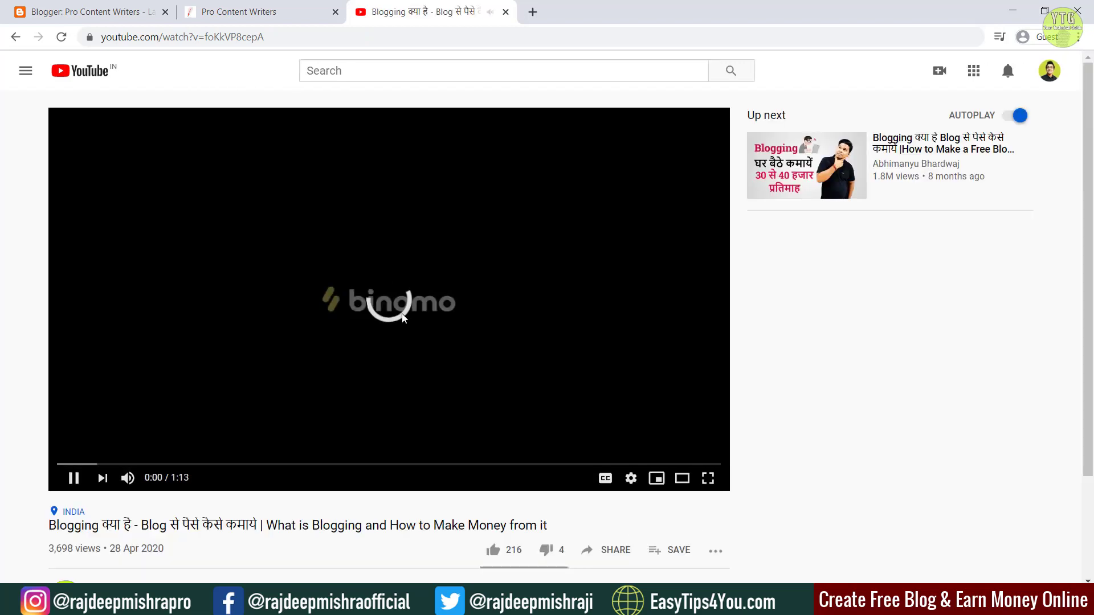
{"action": "left_click", "coordinate": [402, 318]}
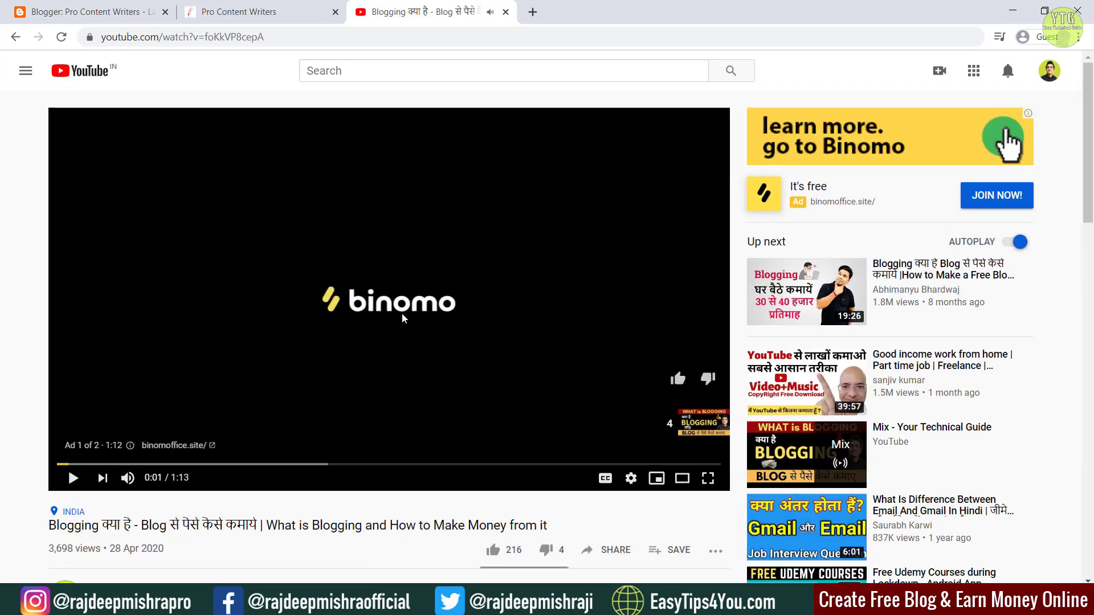
{"action": "scroll", "coordinate": [598, 327], "scroll_direction": "down", "scroll_amount": 4}
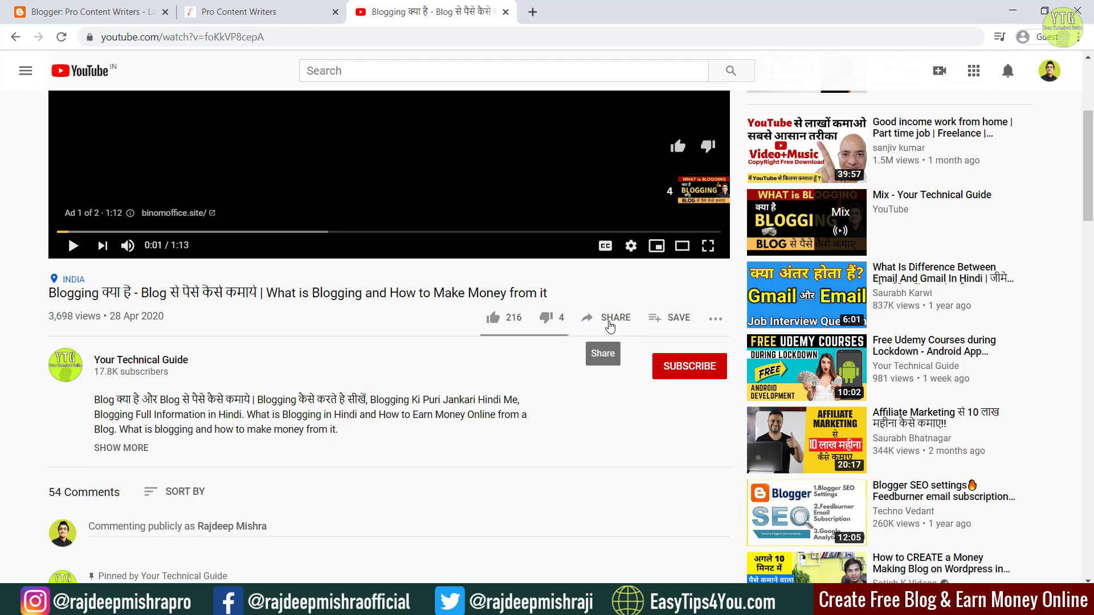
{"action": "left_click", "coordinate": [609, 321]}
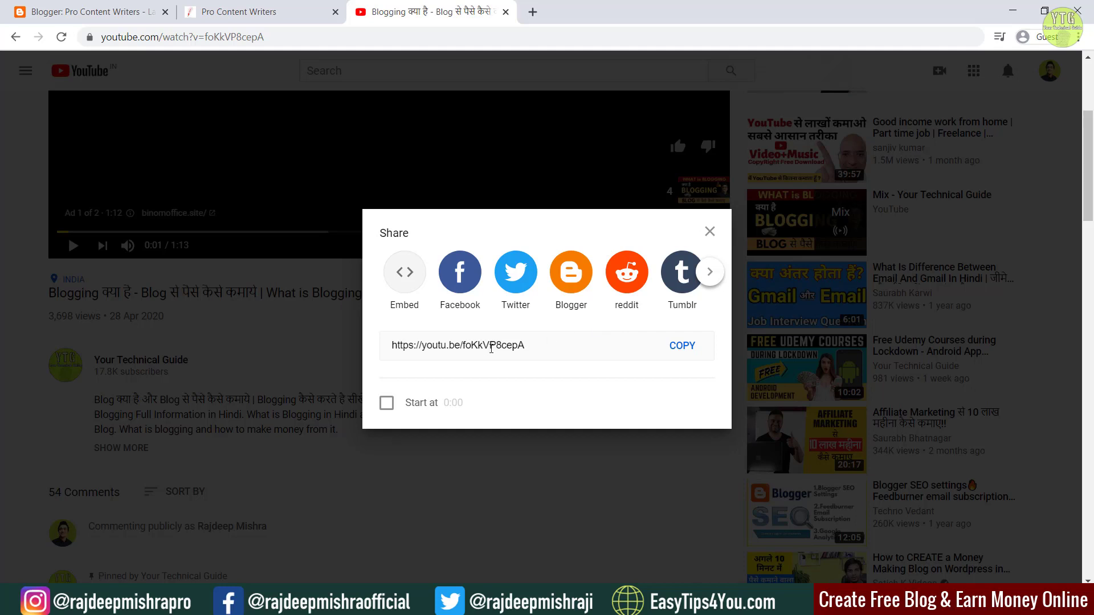
{"action": "left_click", "coordinate": [465, 346]}
{"action": "left_click_drag", "start_coordinate": [465, 346], "coordinate": [525, 341]}
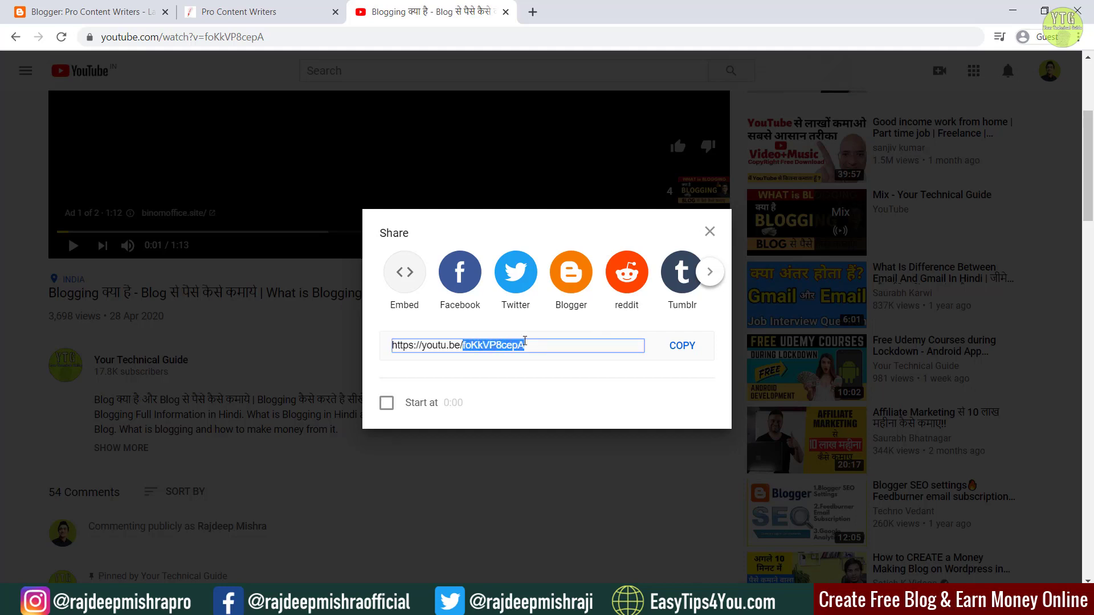
{"action": "left_click", "coordinate": [525, 341]}
{"action": "key", "text": "ctrl+c"}
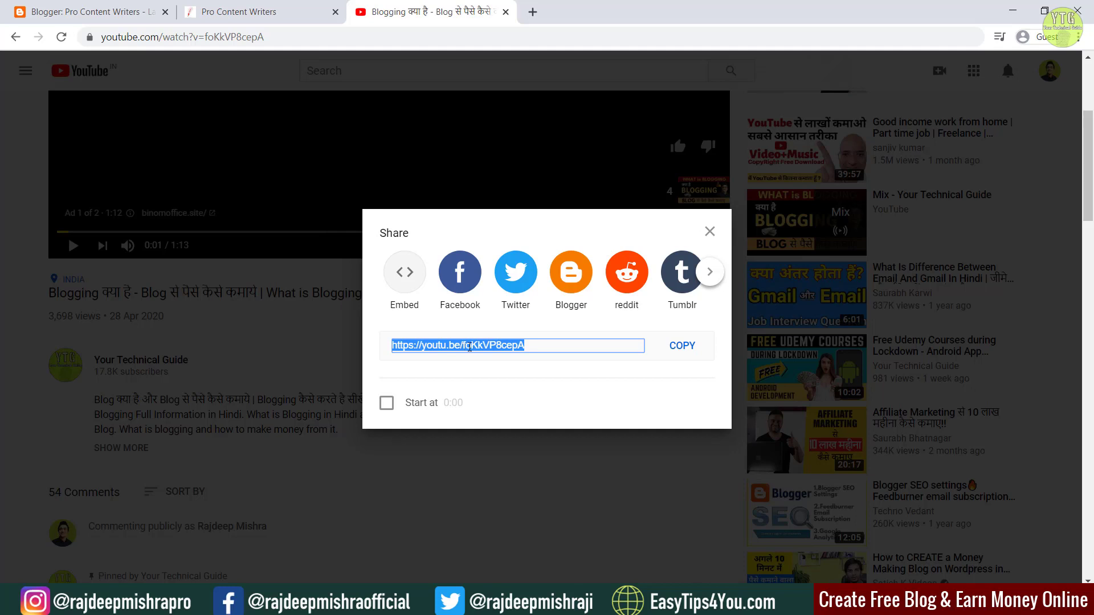
{"action": "key", "text": "super"}
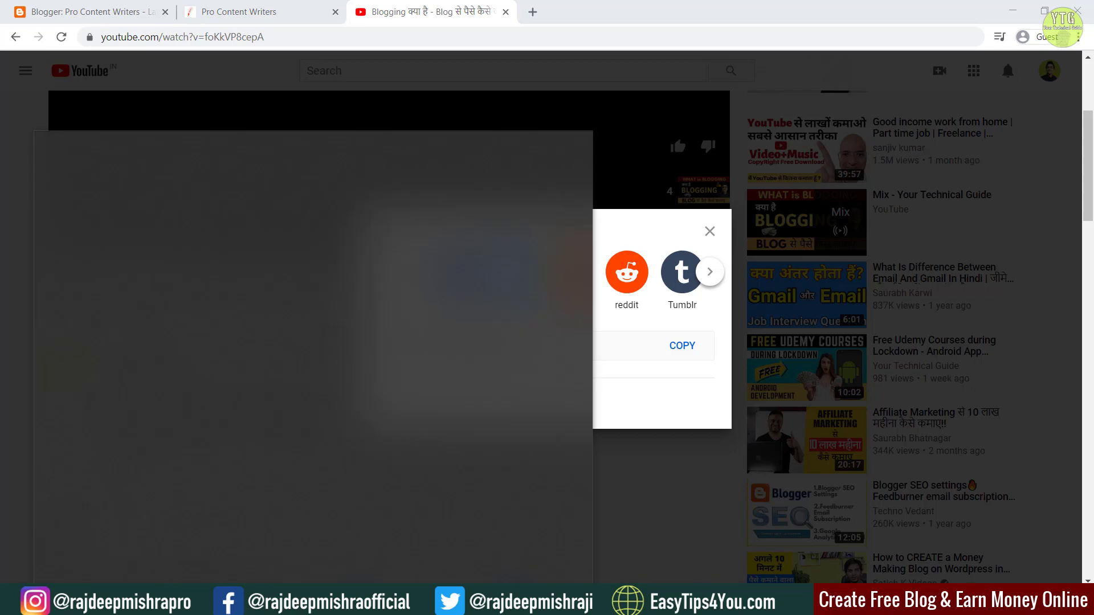
Step: Paste the share link into Notepad and split off and select the video ID foKkVP8cepA
{"action": "type", "text": "not"}
{"action": "key", "text": "Return"}
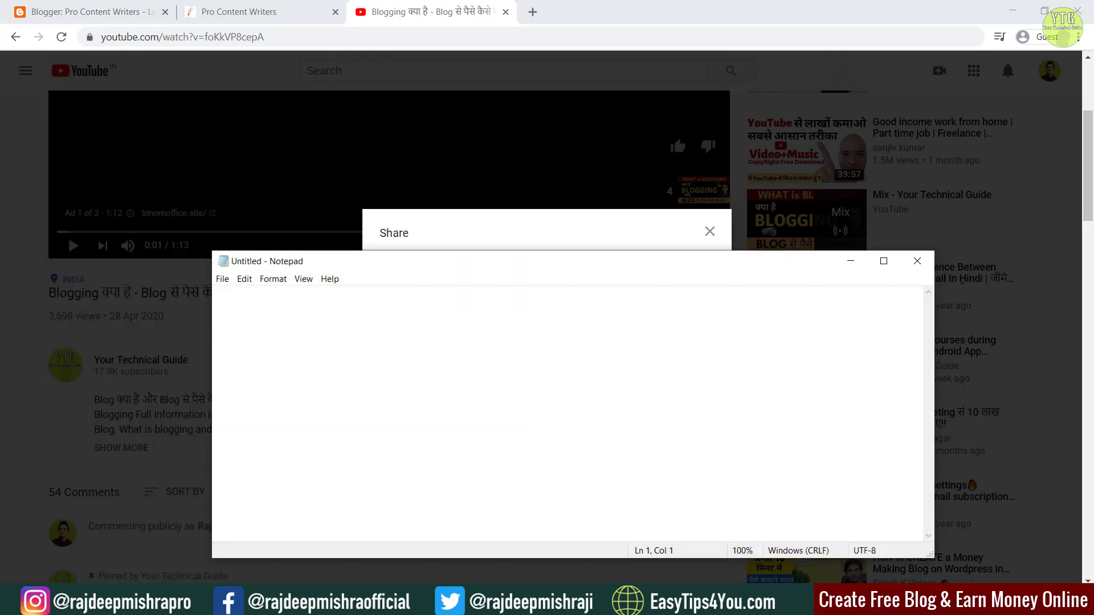
{"action": "key", "text": "ctrl+v"}
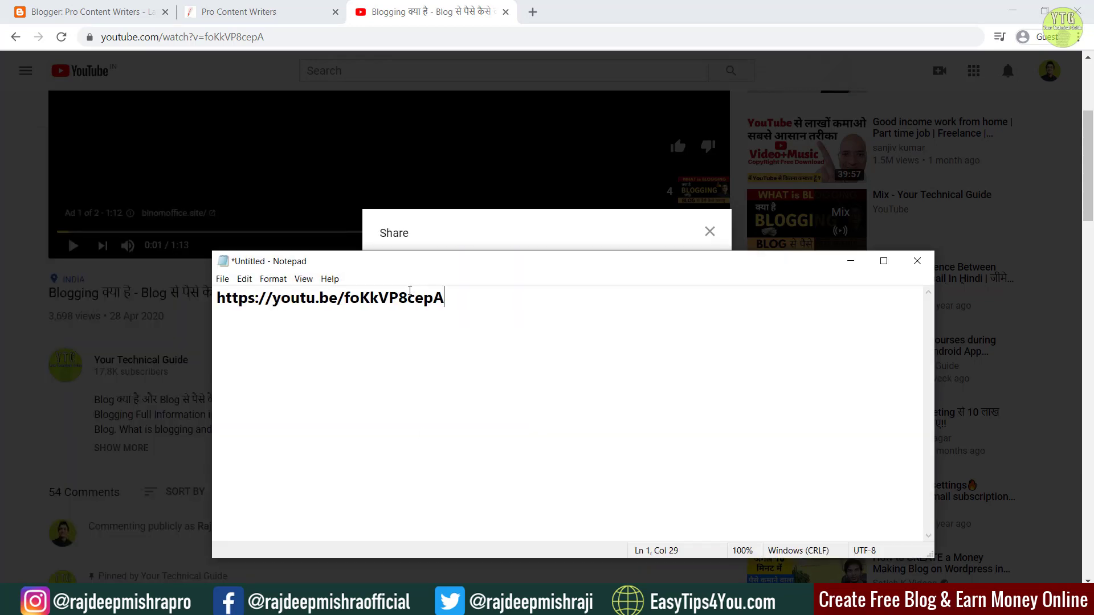
{"action": "key", "text": "ctrl+a"}
{"action": "left_click", "coordinate": [371, 297]}
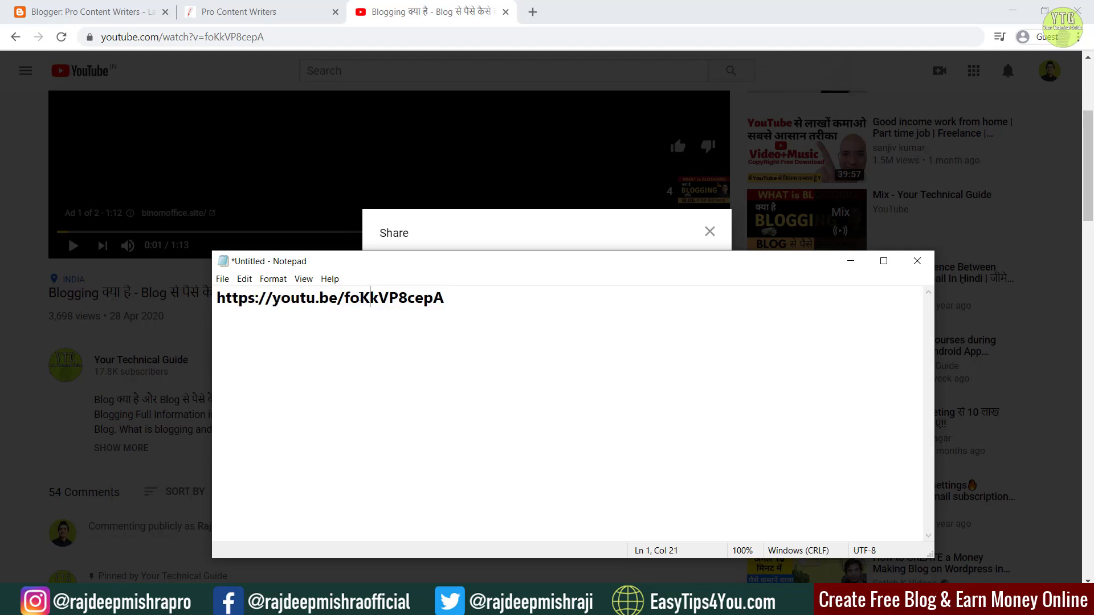
{"action": "left_click", "coordinate": [345, 298]}
{"action": "left_click", "coordinate": [384, 292]}
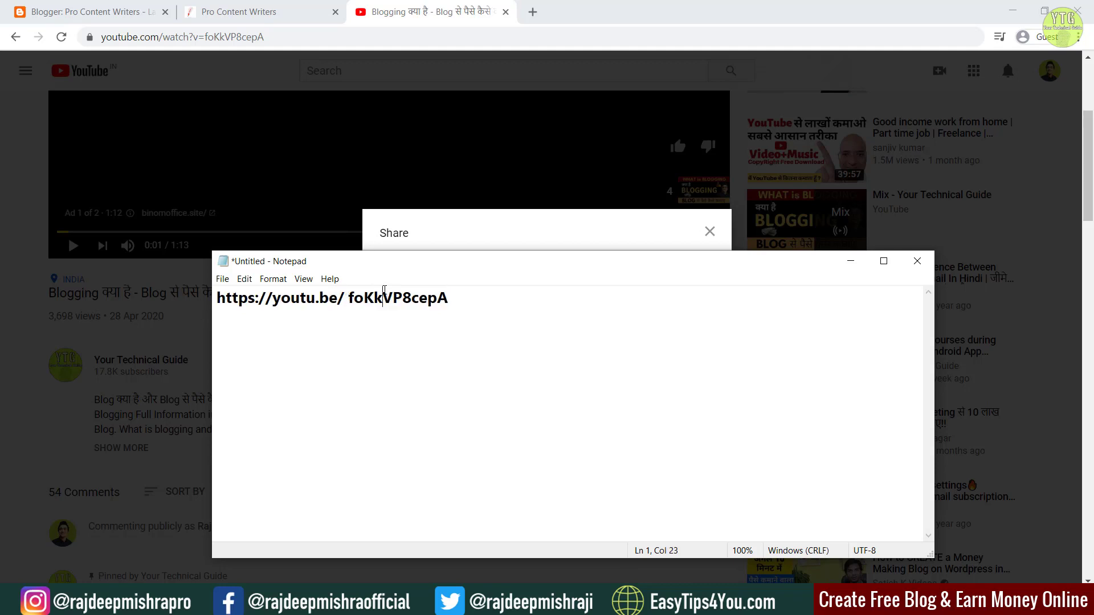
{"action": "double_click", "coordinate": [384, 292]}
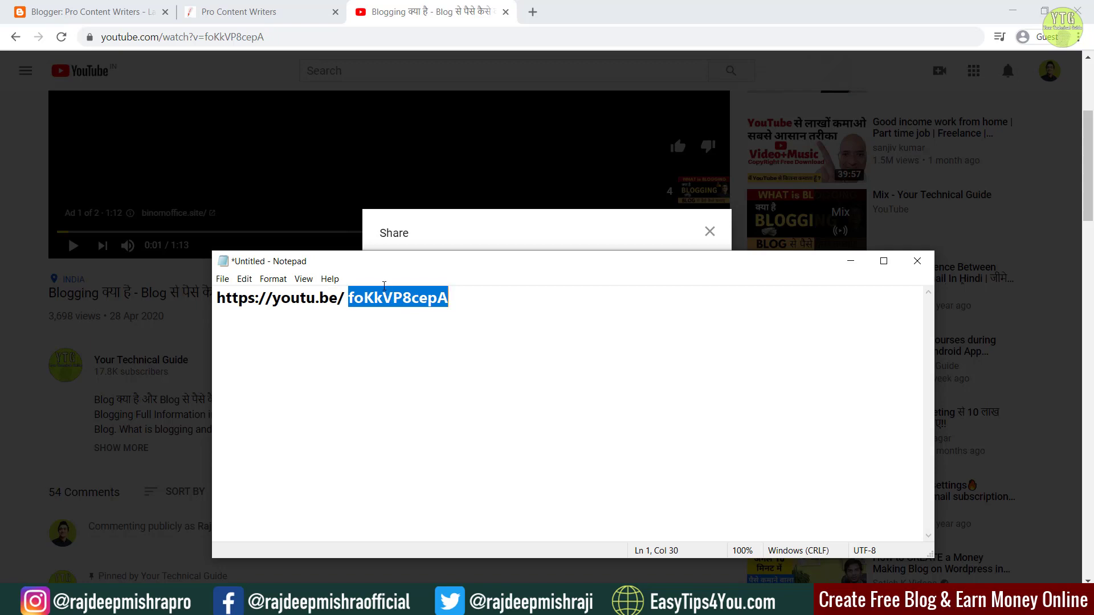
{"action": "left_click", "coordinate": [726, 513]}
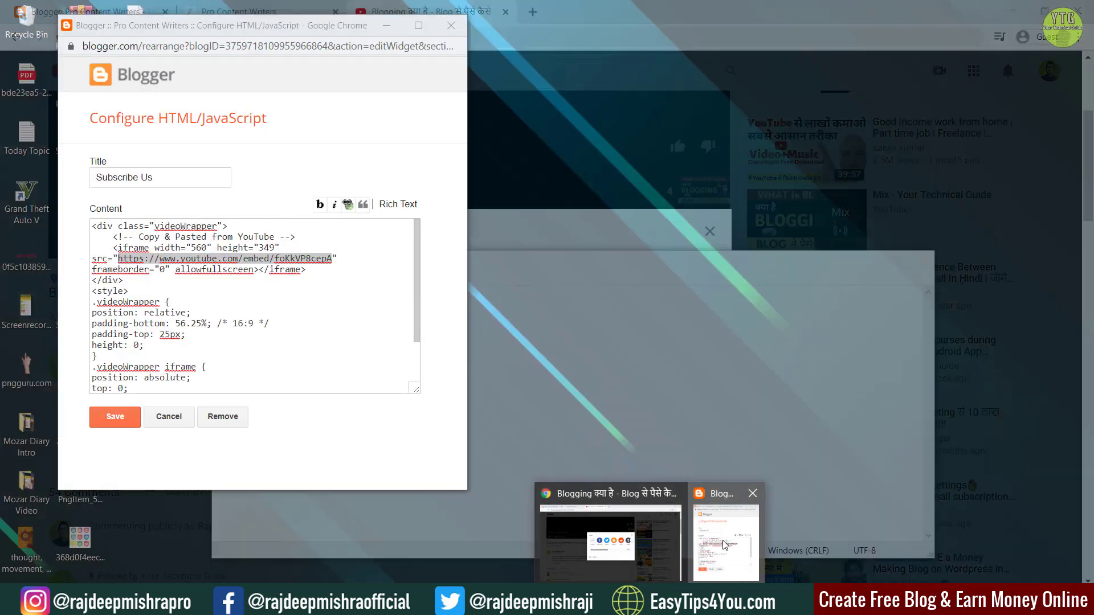
Step: Replace the iframe's video ID with foKkVP8cepA and save the Subscribe Us gadget
{"action": "left_click", "coordinate": [276, 259]}
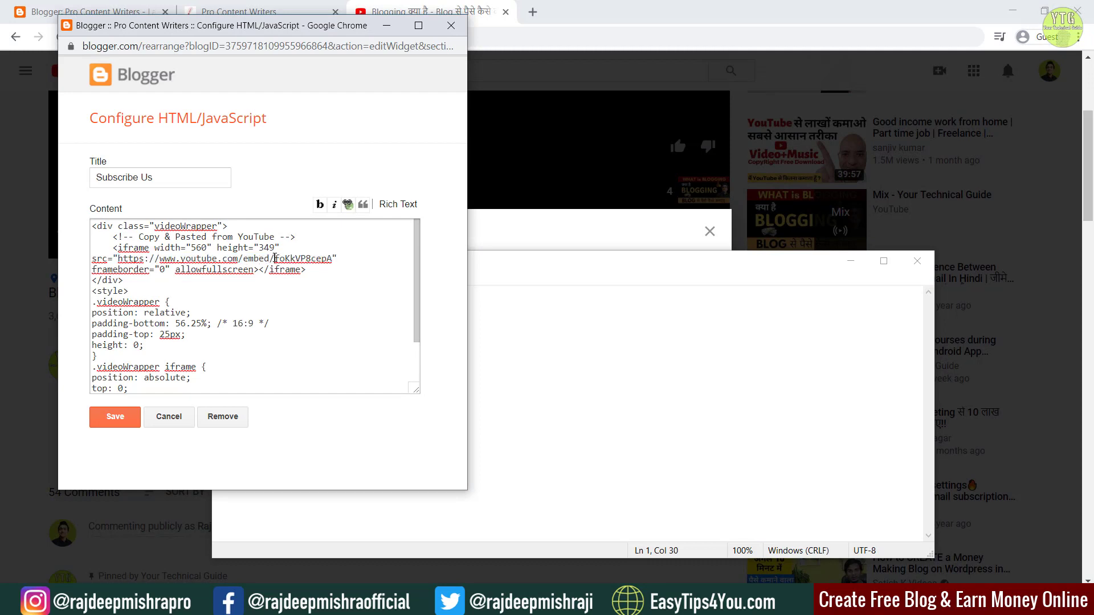
{"action": "left_click_drag", "start_coordinate": [274, 259], "coordinate": [330, 257]}
{"action": "key", "text": "ctrl+c"}
{"action": "key", "text": "BackSpace"}
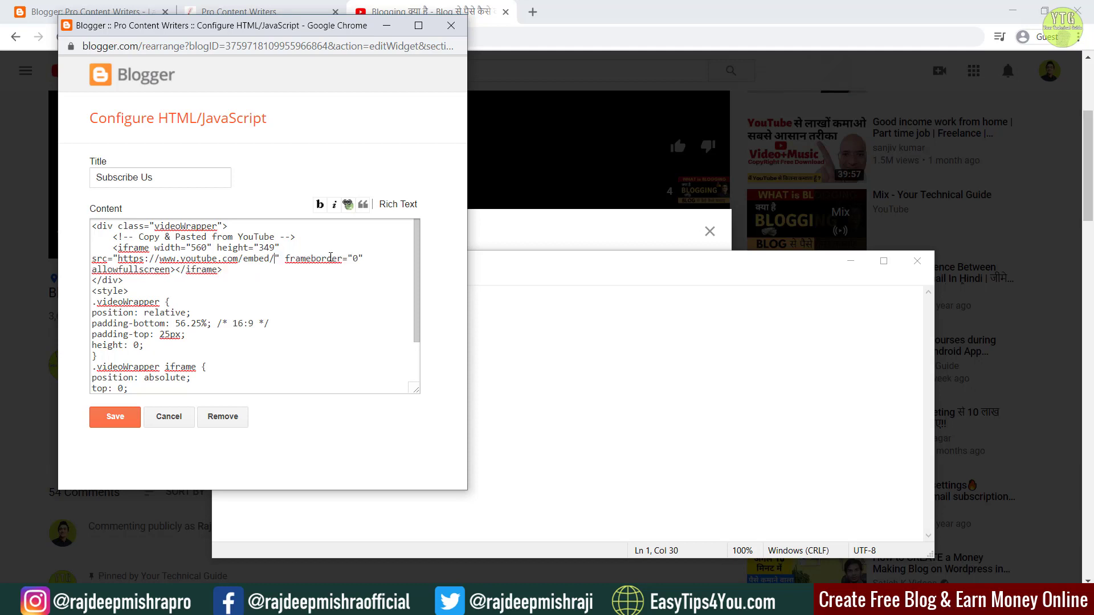
{"action": "key", "text": "ctrl+v"}
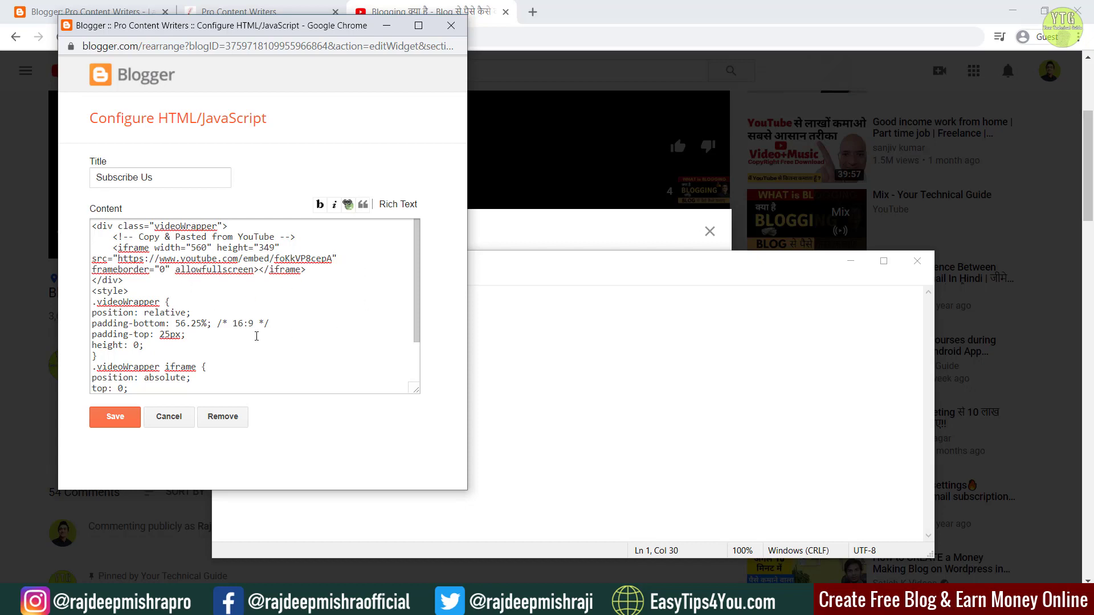
{"action": "left_click", "coordinate": [114, 420]}
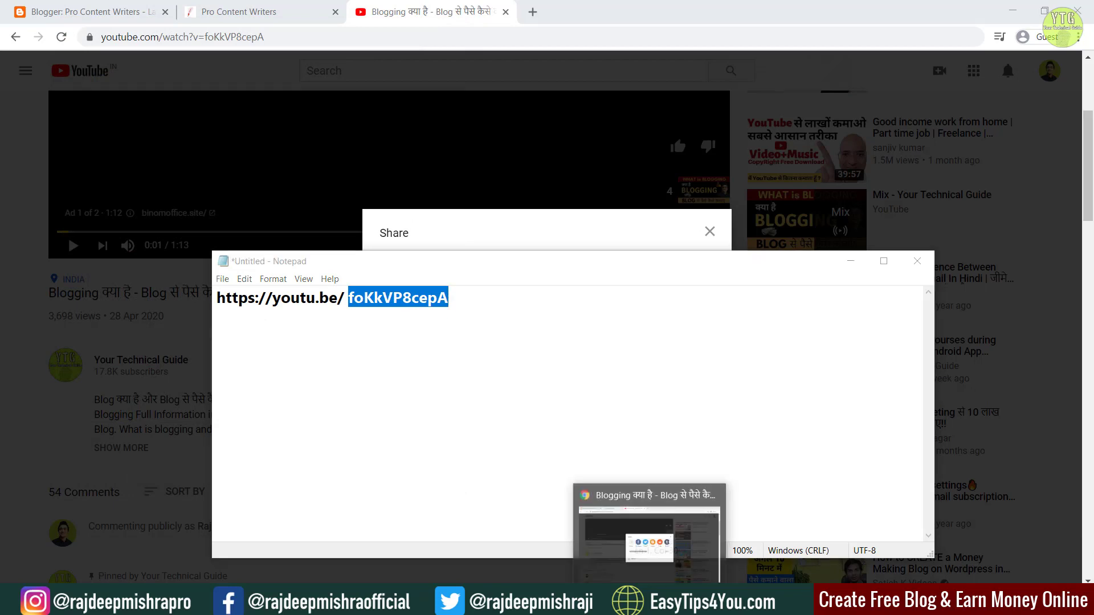
Step: Save the Layout page arrangement
{"action": "left_click", "coordinate": [683, 602]}
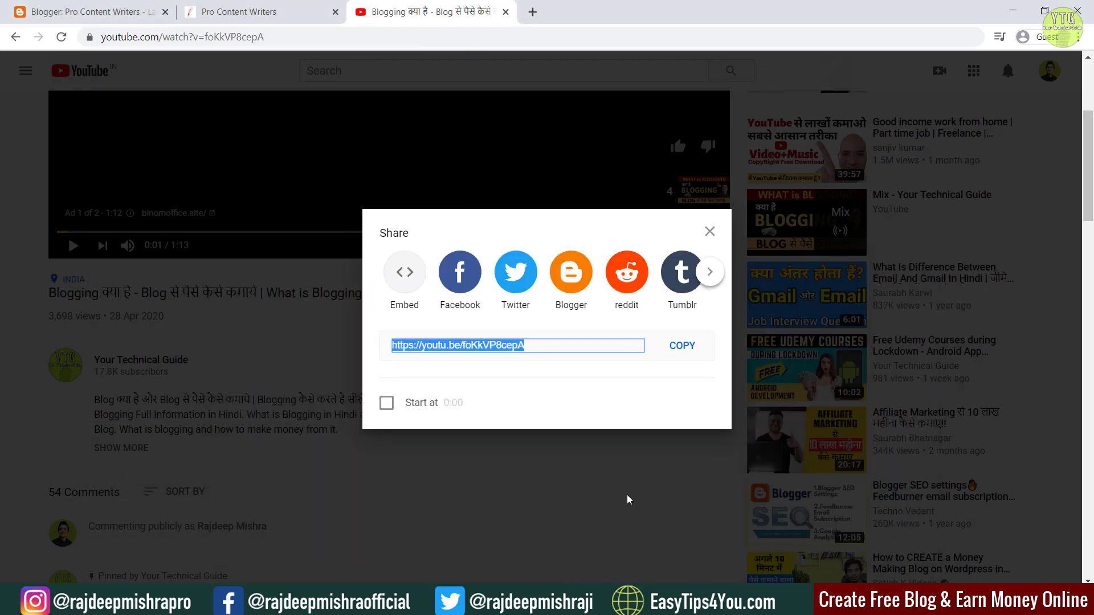
{"action": "left_click", "coordinate": [34, 5]}
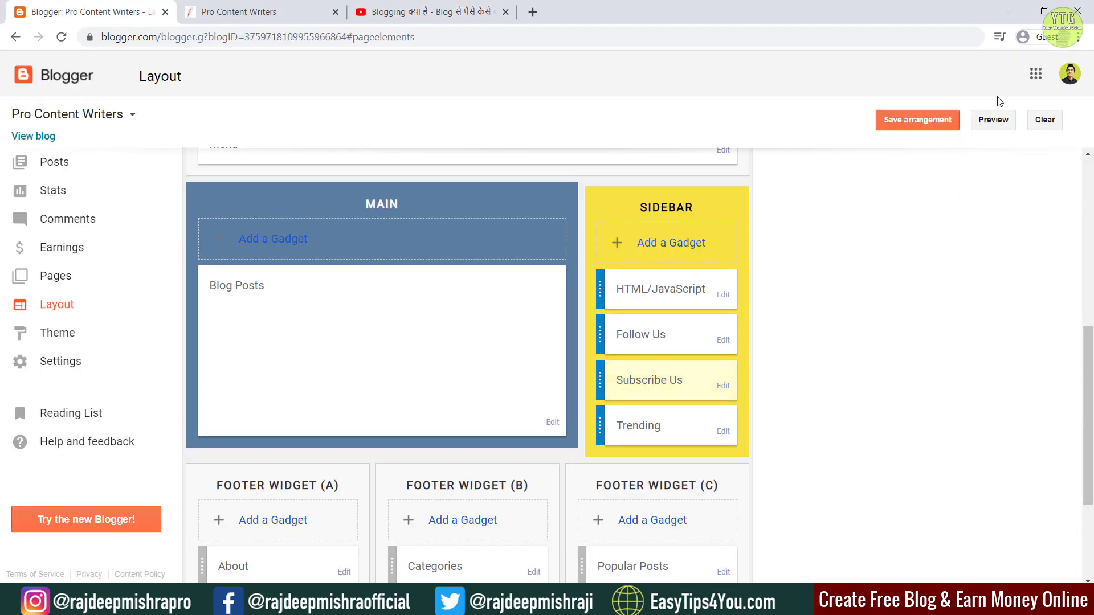
{"action": "left_click", "coordinate": [925, 125]}
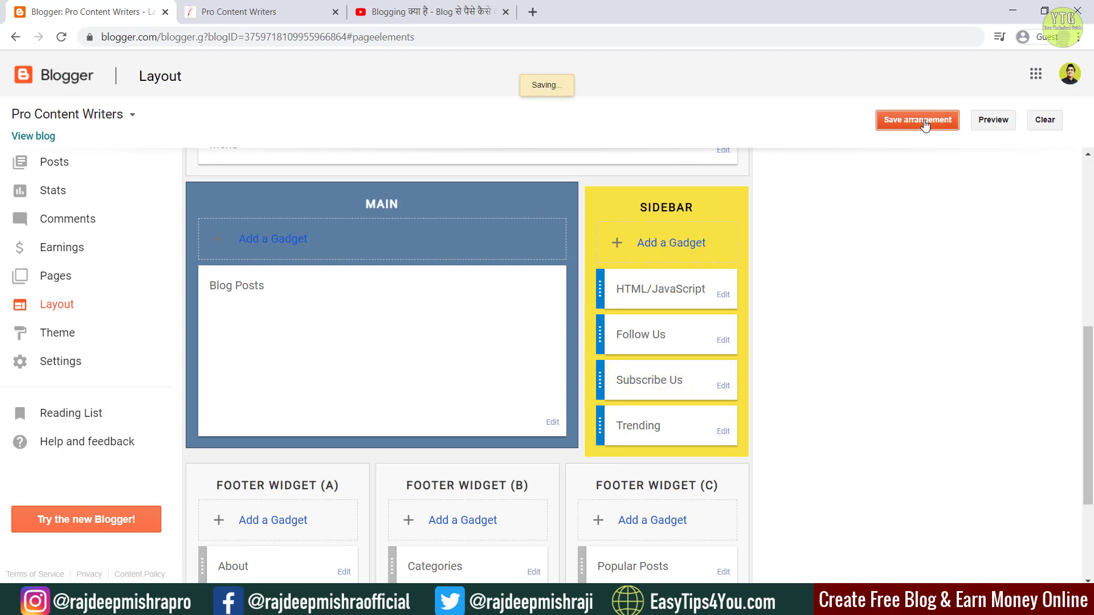
{"action": "left_click", "coordinate": [239, 11]}
{"action": "left_click", "coordinate": [60, 36]}
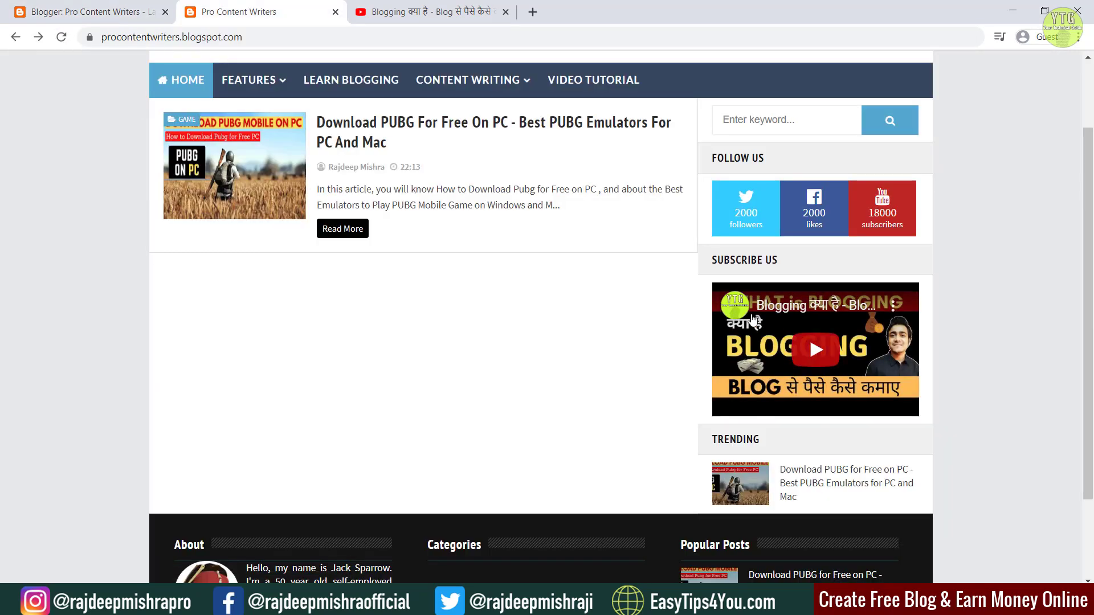
{"action": "scroll", "coordinate": [1092, 244], "scroll_direction": "up", "scroll_amount": 2}
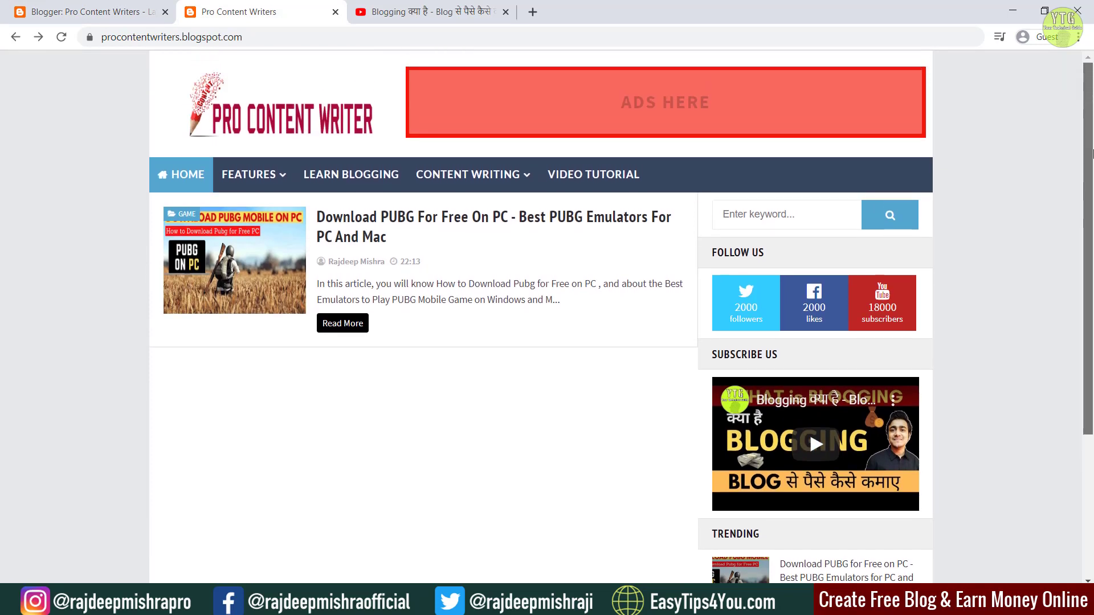
{"action": "scroll", "coordinate": [1092, 244], "scroll_direction": "down", "scroll_amount": 3}
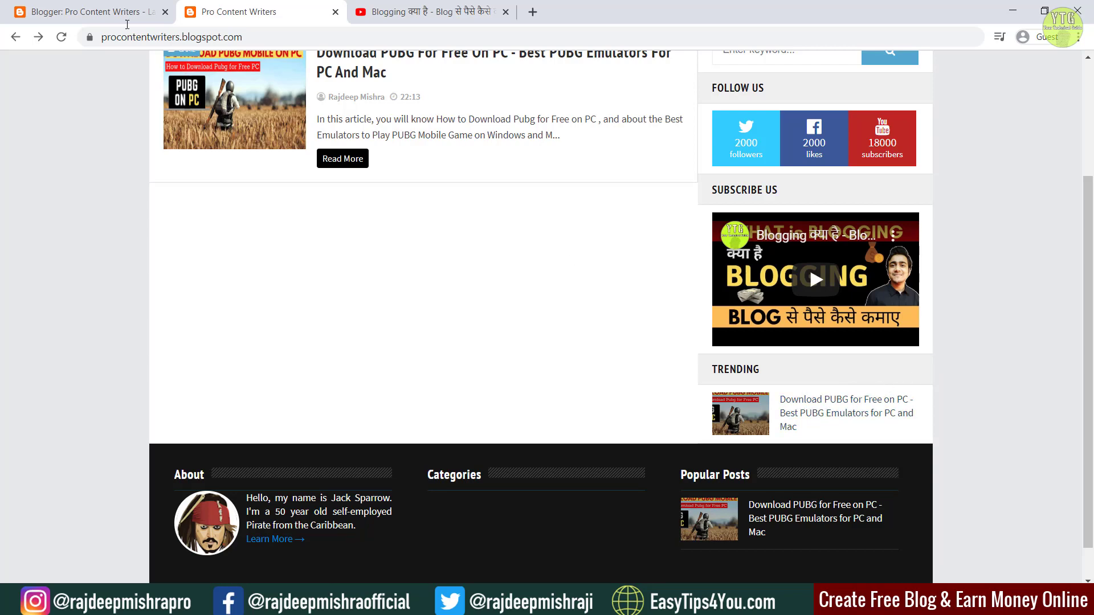
{"action": "left_click", "coordinate": [93, 5]}
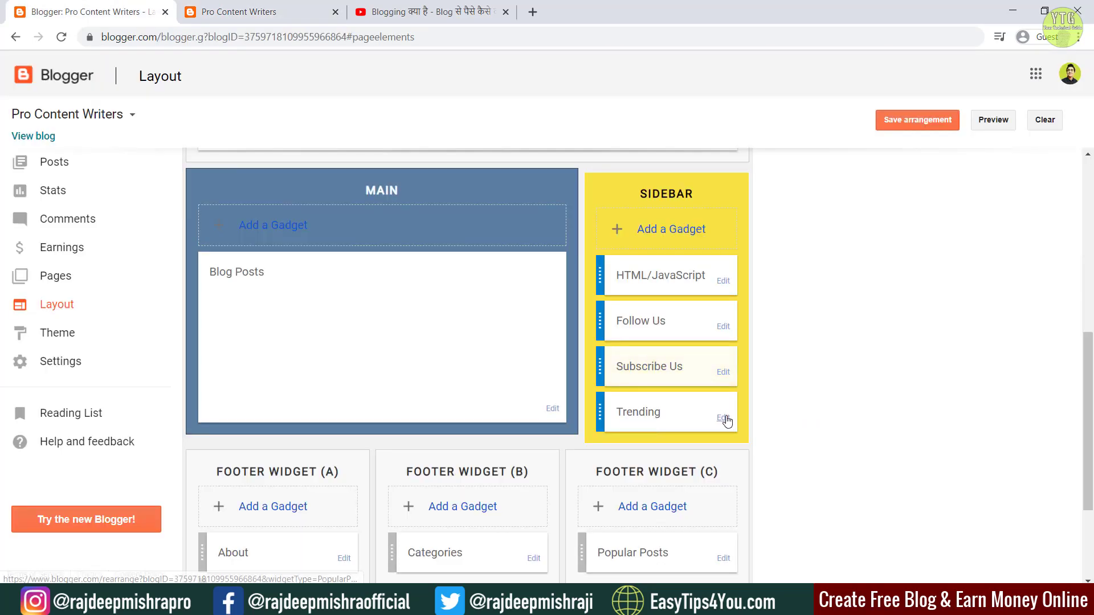
{"action": "left_click", "coordinate": [723, 418]}
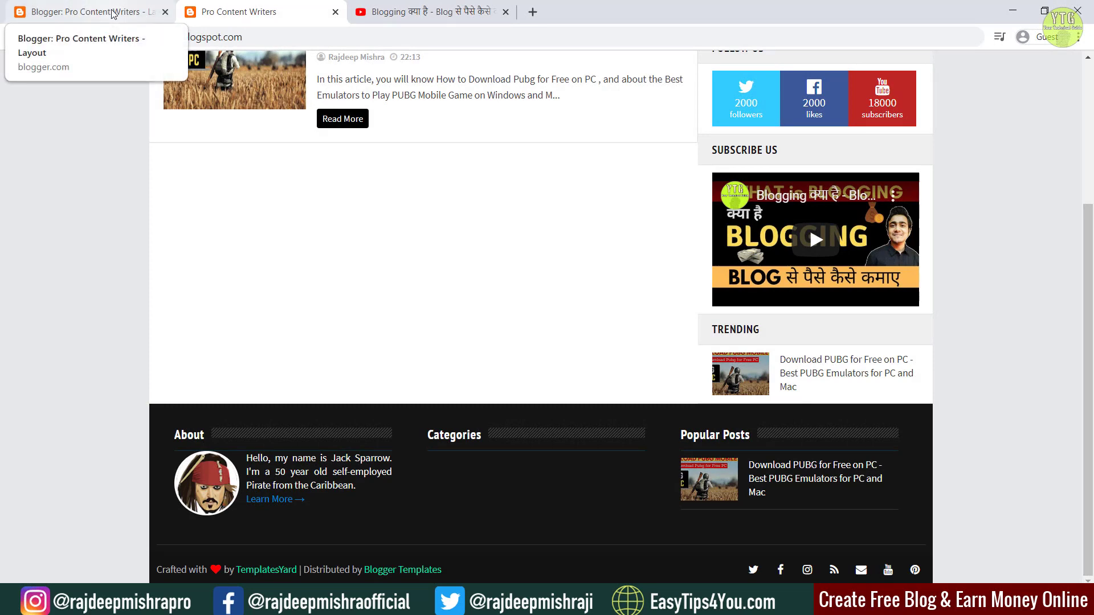
{"action": "left_click", "coordinate": [112, 13]}
Step: Open the About gadget settings and copy the footer placeholder picture's address from the live blog
{"action": "scroll", "coordinate": [464, 264], "scroll_direction": "down", "scroll_amount": 2}
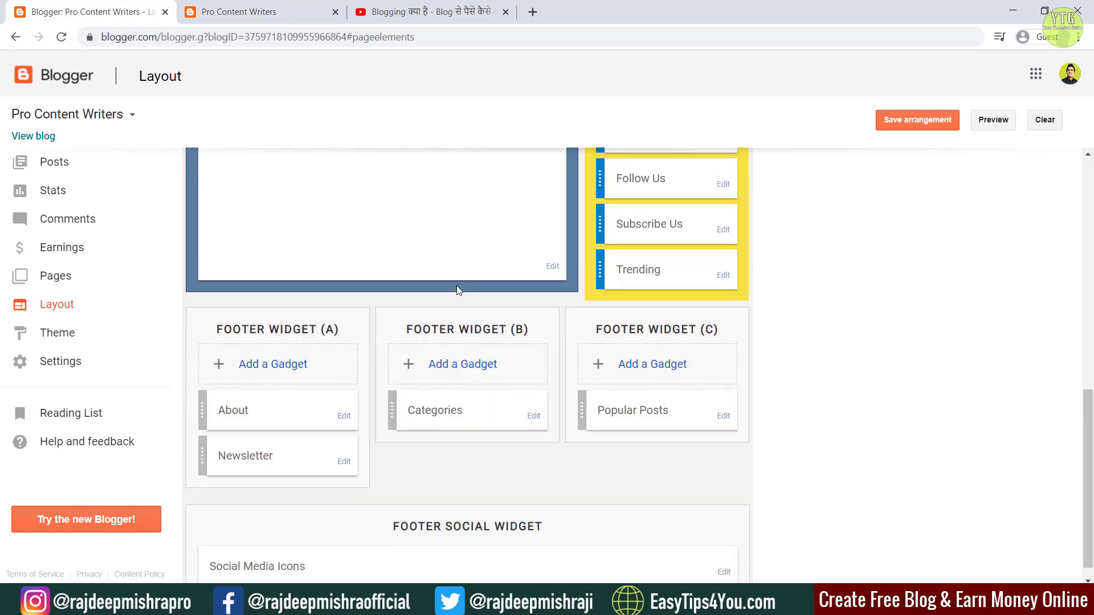
{"action": "left_click", "coordinate": [345, 418]}
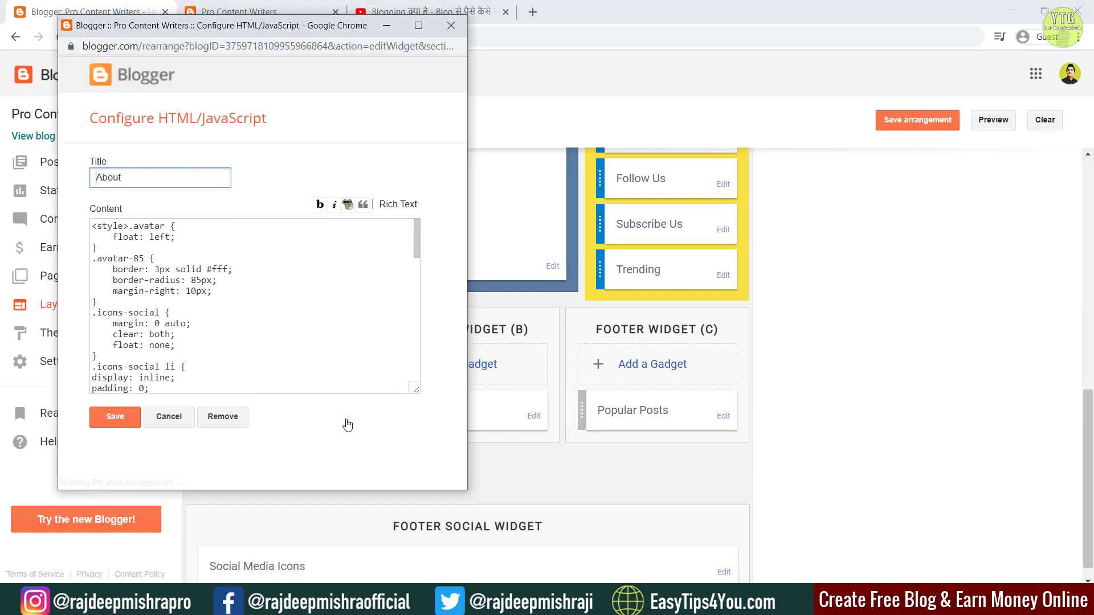
{"action": "scroll", "coordinate": [244, 344], "scroll_direction": "down", "scroll_amount": 2}
{"action": "scroll", "coordinate": [244, 344], "scroll_direction": "down", "scroll_amount": 5}
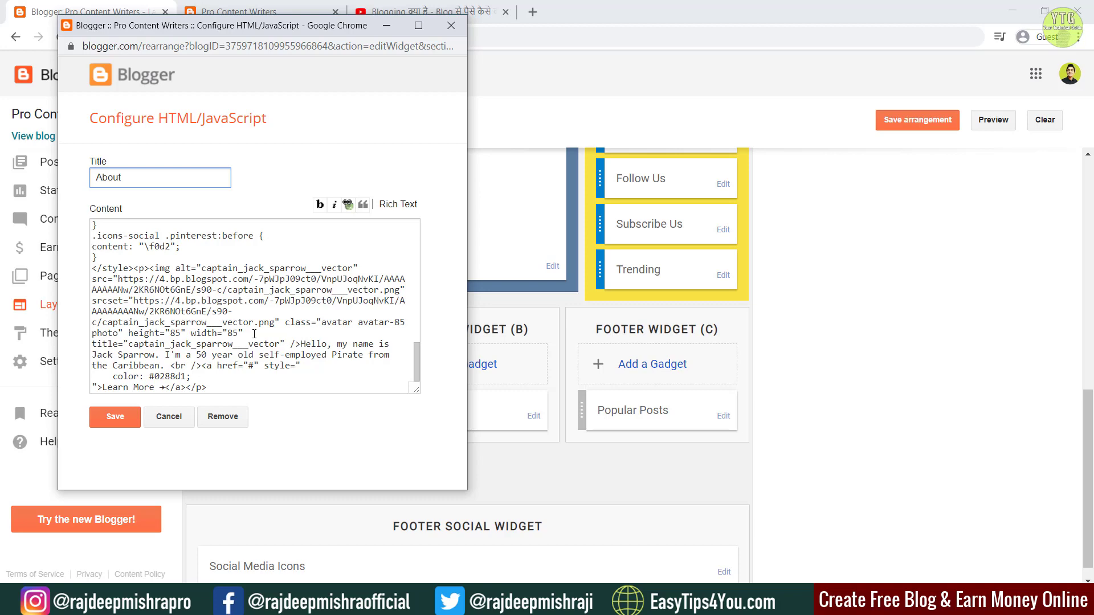
{"action": "left_click", "coordinate": [262, 11]}
{"action": "left_click", "coordinate": [650, 530]}
{"action": "left_click_drag", "start_coordinate": [305, 25], "coordinate": [672, 55]}
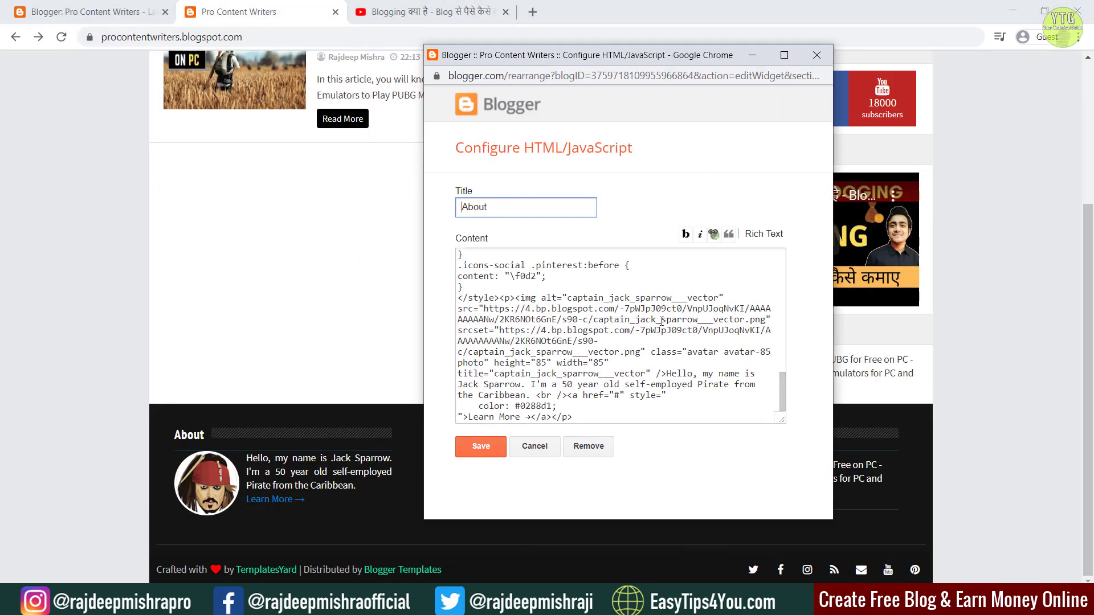
{"action": "right_click", "coordinate": [220, 489]}
{"action": "left_click", "coordinate": [274, 436]}
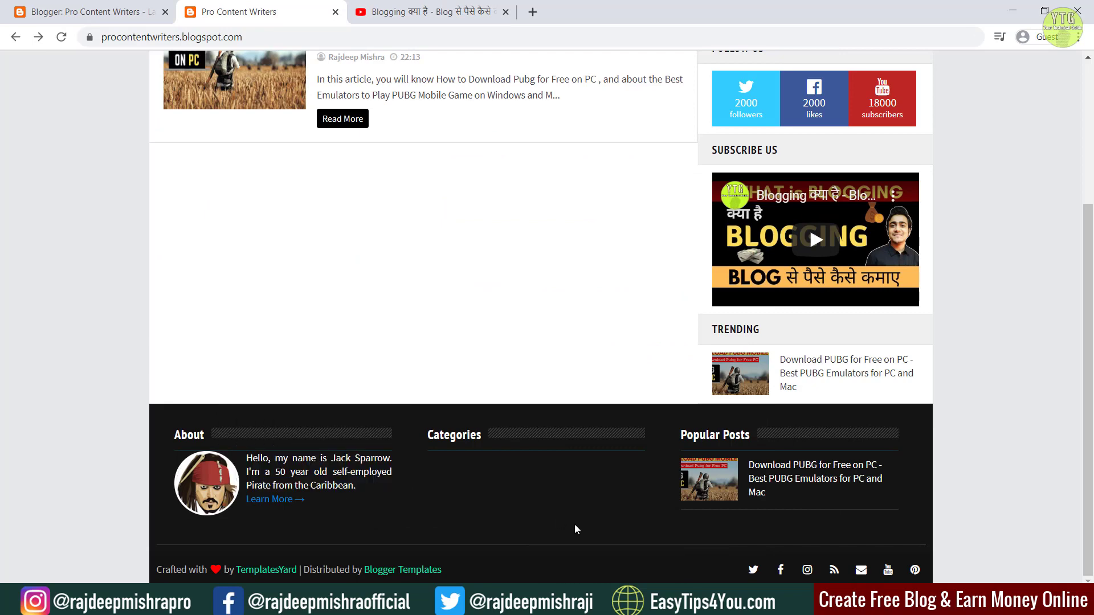
Step: Replace the Notepad text with the copied image address, then go to the Pages list
{"action": "key", "text": "alt+Tab"}
{"action": "left_click", "coordinate": [506, 361]}
{"action": "key", "text": "ctrl+a"}
{"action": "key", "text": "Delete"}
{"action": "type", "text": "https://4.bp.blogspot.com/-7pWJpJ09ct0/VnpUJoqNvKI/AAAAAAAAANw/2KR6NOt6GnE/s90-c/captain_jack_sparrow__vector.png"}
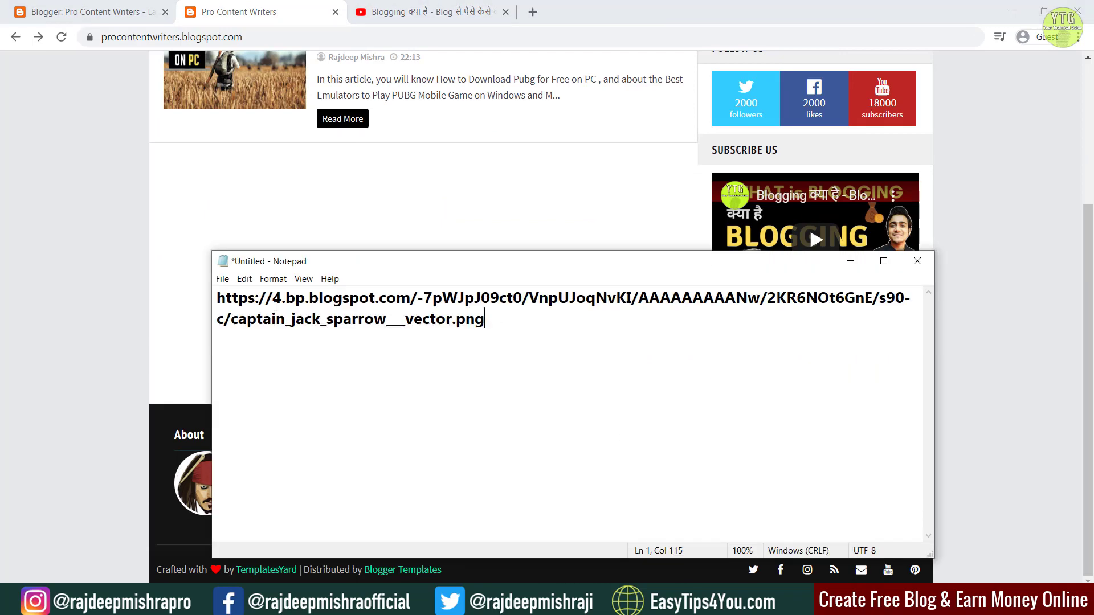
{"action": "key", "text": "alt+Tab"}
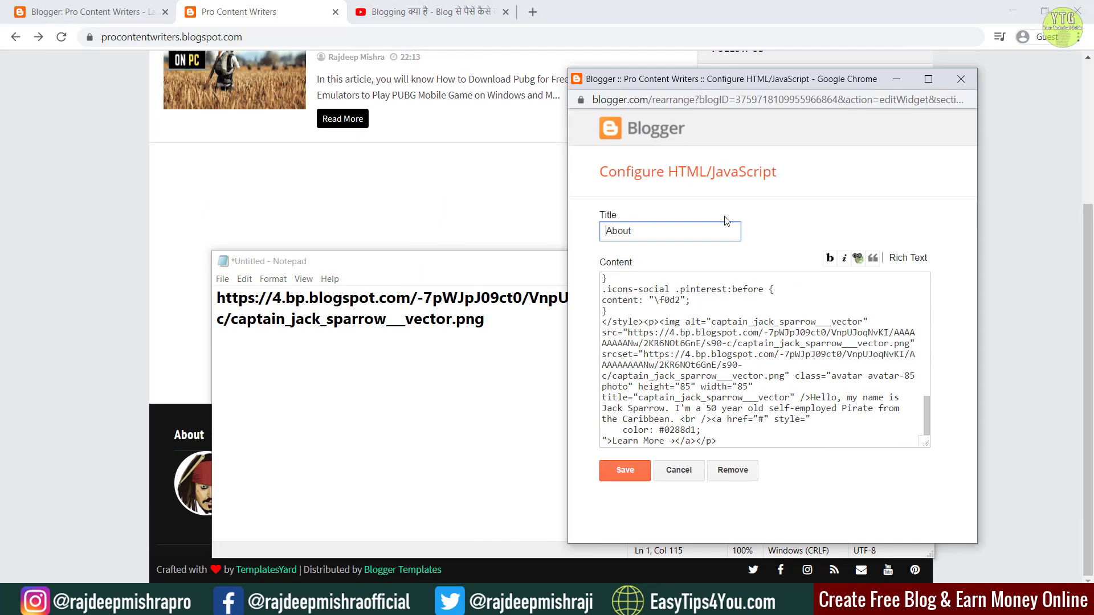
{"action": "left_click_drag", "start_coordinate": [628, 333], "coordinate": [910, 344]}
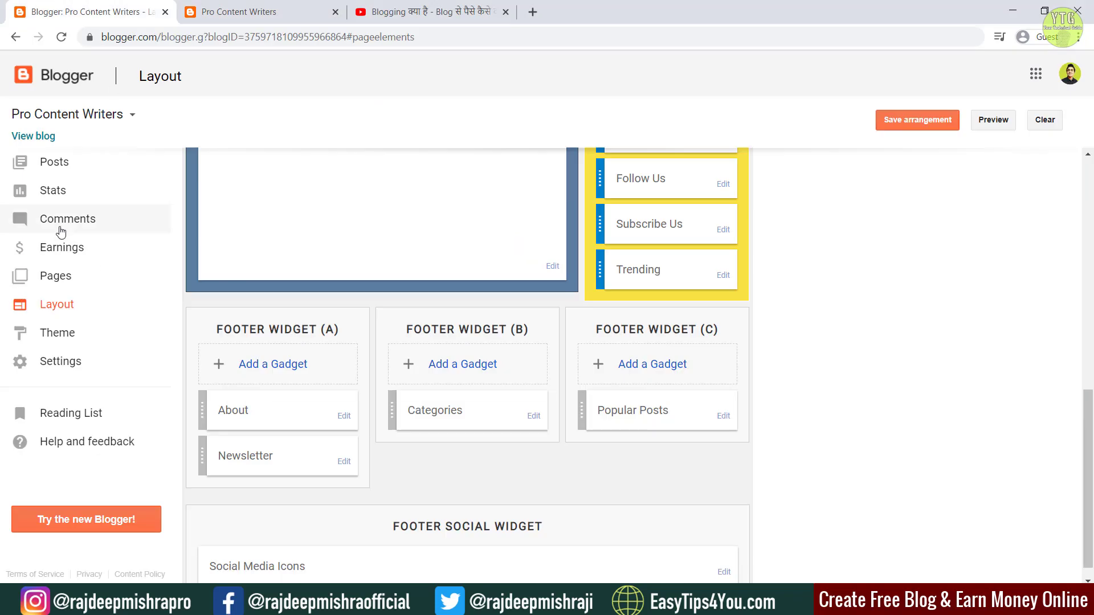
{"action": "left_click", "coordinate": [96, 274]}
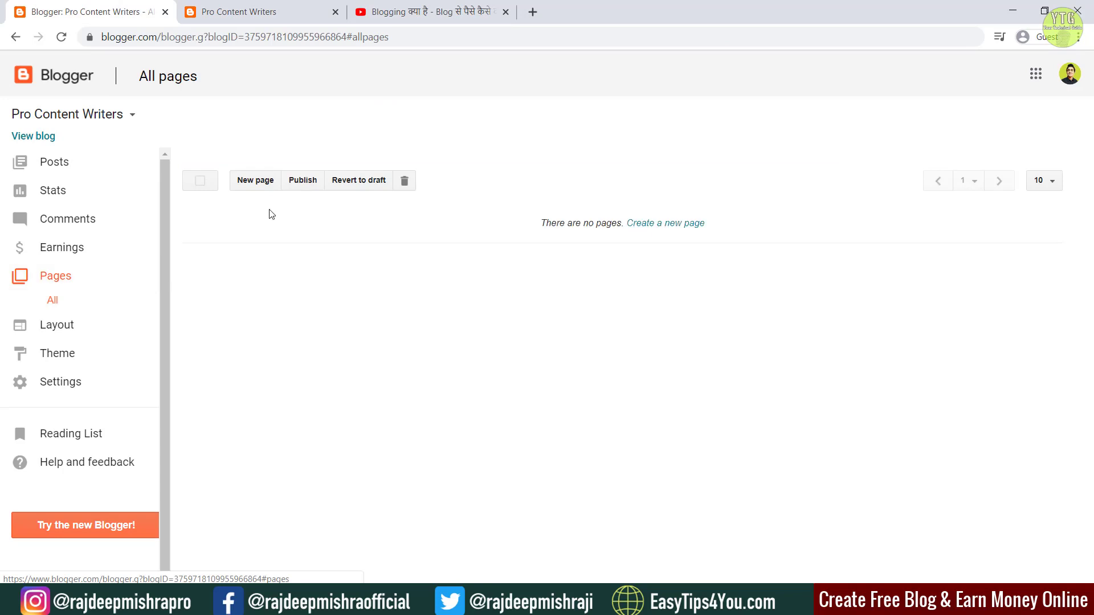
Step: Start a new page draft and insert the uploaded author profile photo
{"action": "left_click", "coordinate": [262, 180]}
{"action": "left_click", "coordinate": [302, 215]}
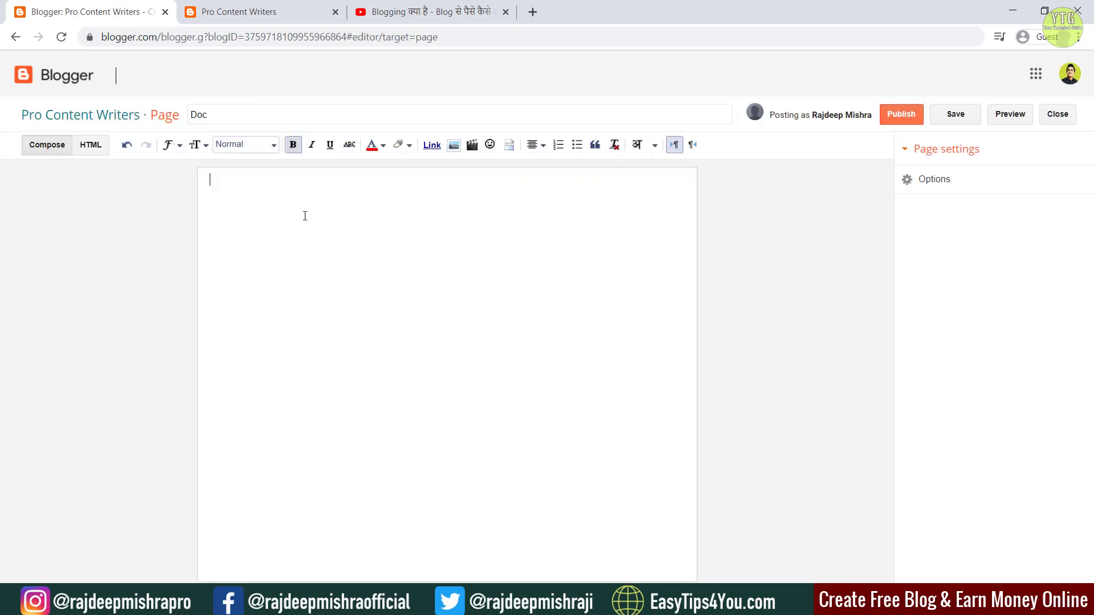
{"action": "left_click", "coordinate": [454, 145]}
{"action": "left_click", "coordinate": [246, 194]}
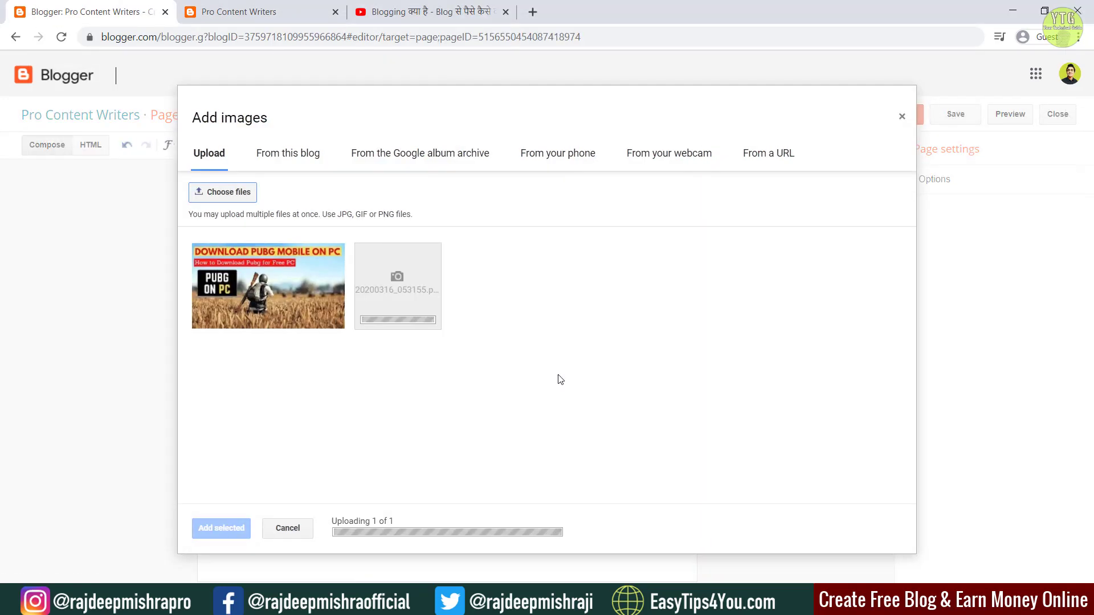
{"action": "right_click", "coordinate": [395, 297]}
{"action": "left_click", "coordinate": [411, 329]}
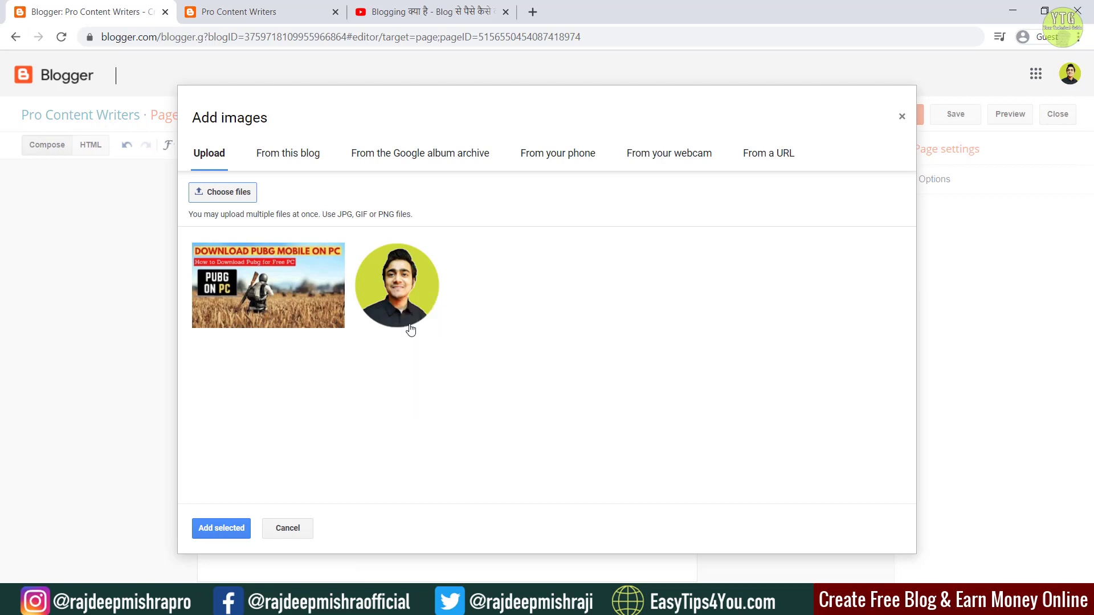
{"action": "left_click", "coordinate": [221, 528]}
Step: Copy the inserted photo's image address and save the page draft
{"action": "right_click", "coordinate": [425, 315]}
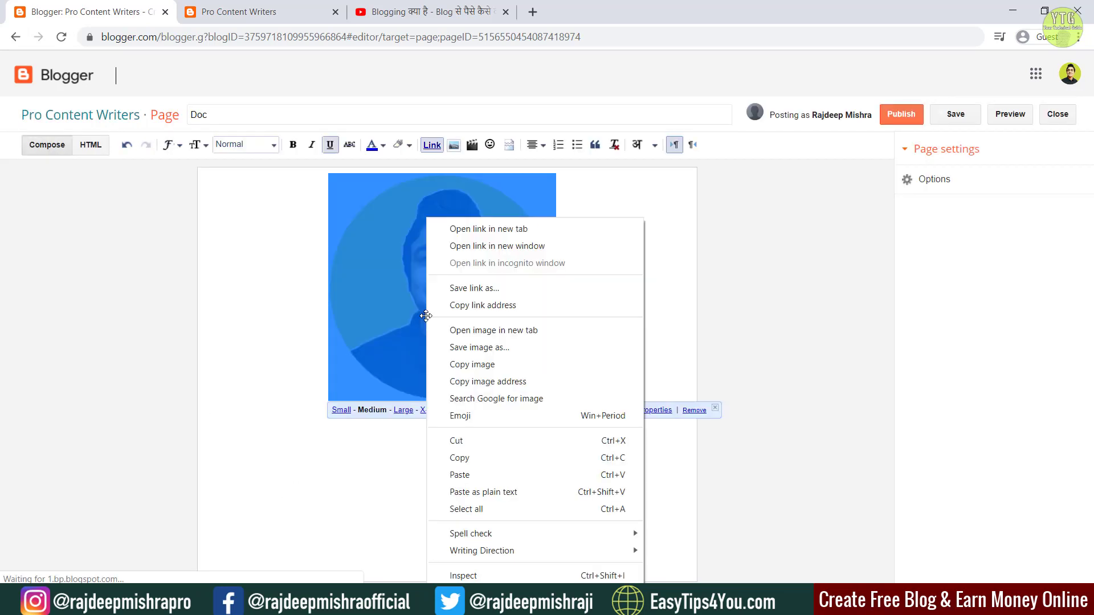
{"action": "left_click", "coordinate": [473, 382]}
{"action": "left_click", "coordinate": [383, 371]}
{"action": "left_click", "coordinate": [953, 116]}
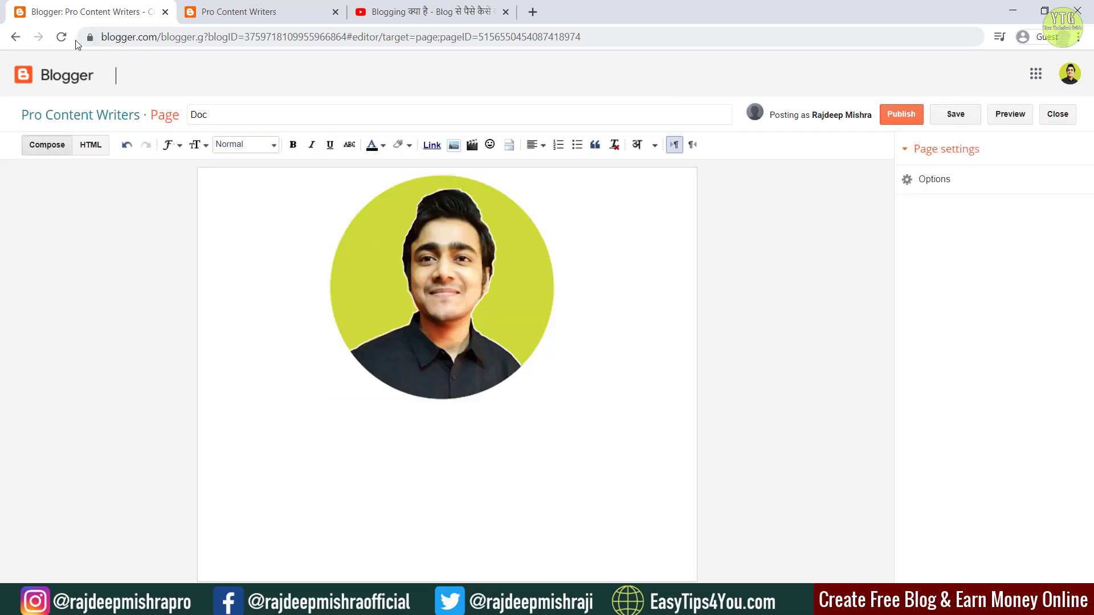
{"action": "left_click", "coordinate": [15, 36]}
Step: Reload the live blog to view the current footer
{"action": "left_click", "coordinate": [240, 11]}
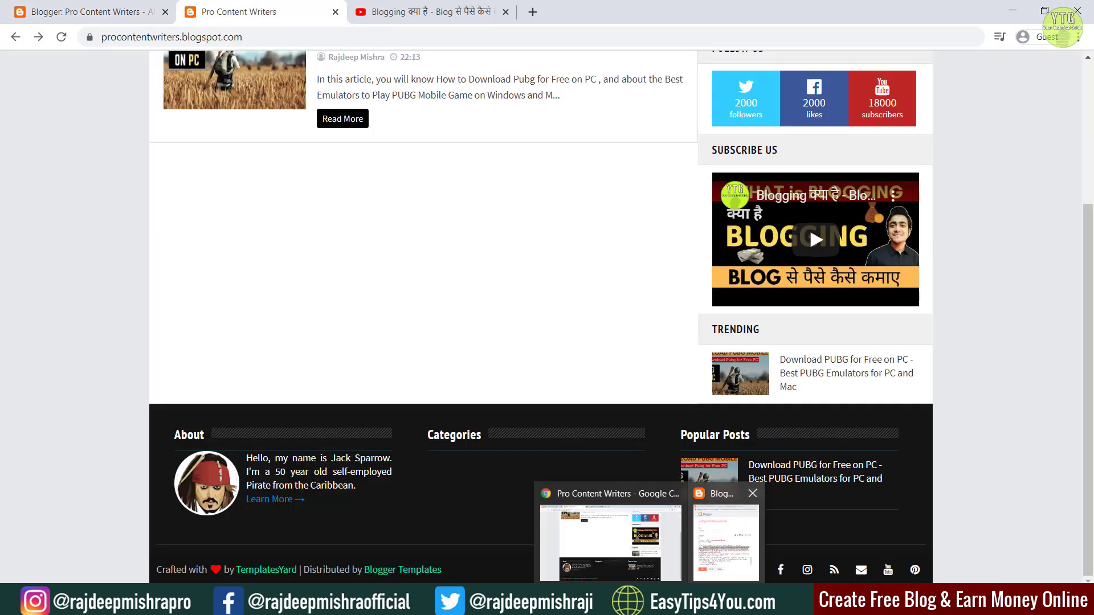
{"action": "left_click", "coordinate": [720, 527]}
{"action": "scroll", "coordinate": [758, 365], "scroll_direction": "down", "scroll_amount": 2}
{"action": "left_click", "coordinate": [625, 538]}
{"action": "left_click", "coordinate": [61, 37]}
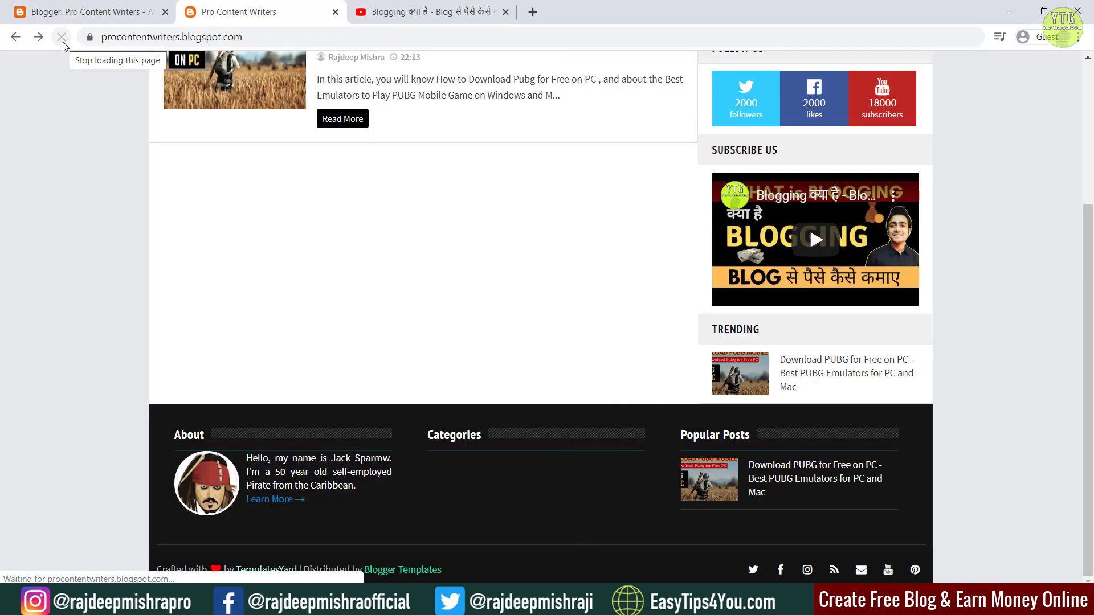
Step: Give the About gadget the author's photo address, name and 'Welcome to Pro Content Writers Blog' intro, and save
{"action": "left_click", "coordinate": [85, 11]}
{"action": "scroll", "coordinate": [496, 420], "scroll_direction": "down", "scroll_amount": 5}
{"action": "left_click", "coordinate": [348, 404]}
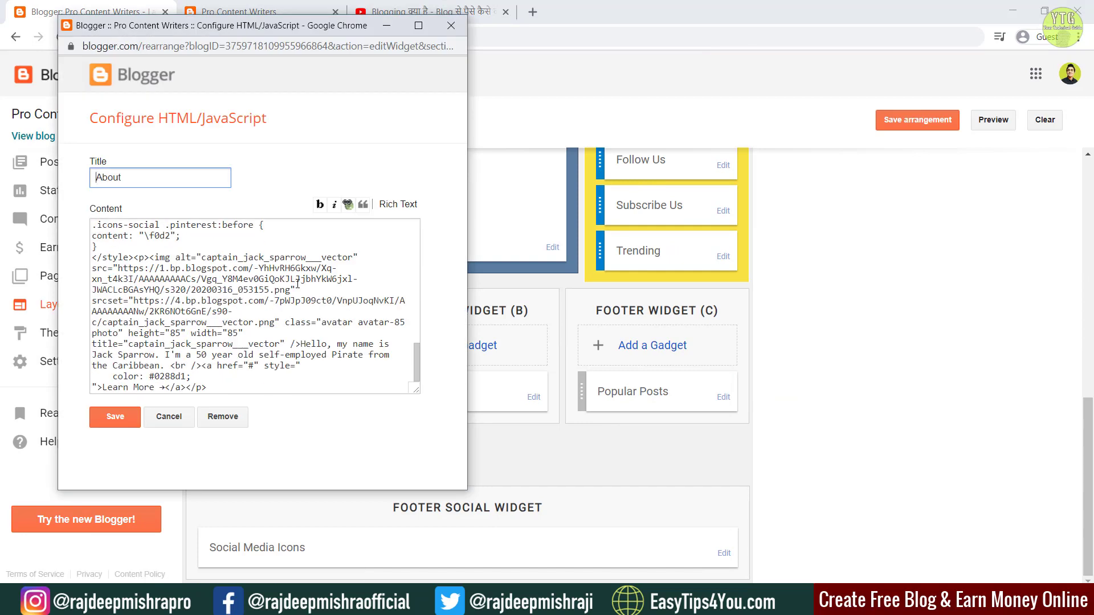
{"action": "left_click_drag", "start_coordinate": [133, 301], "coordinate": [160, 366]}
{"action": "key", "text": "ctrl+v"}
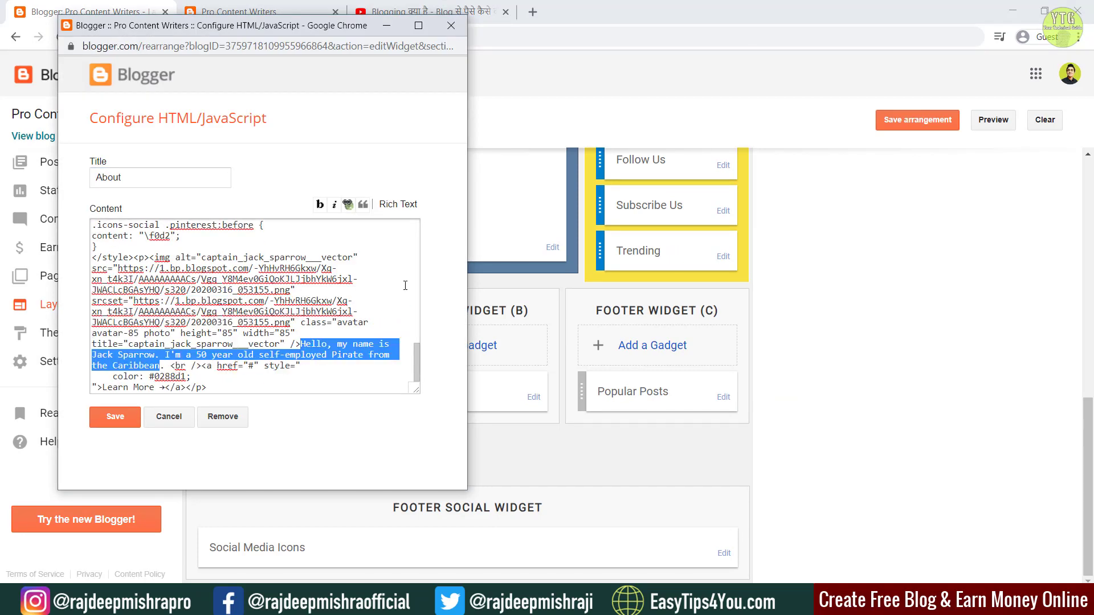
{"action": "left_click_drag", "start_coordinate": [92, 355], "coordinate": [160, 366]}
{"action": "type", "text": "Rajdeep Mishra"}
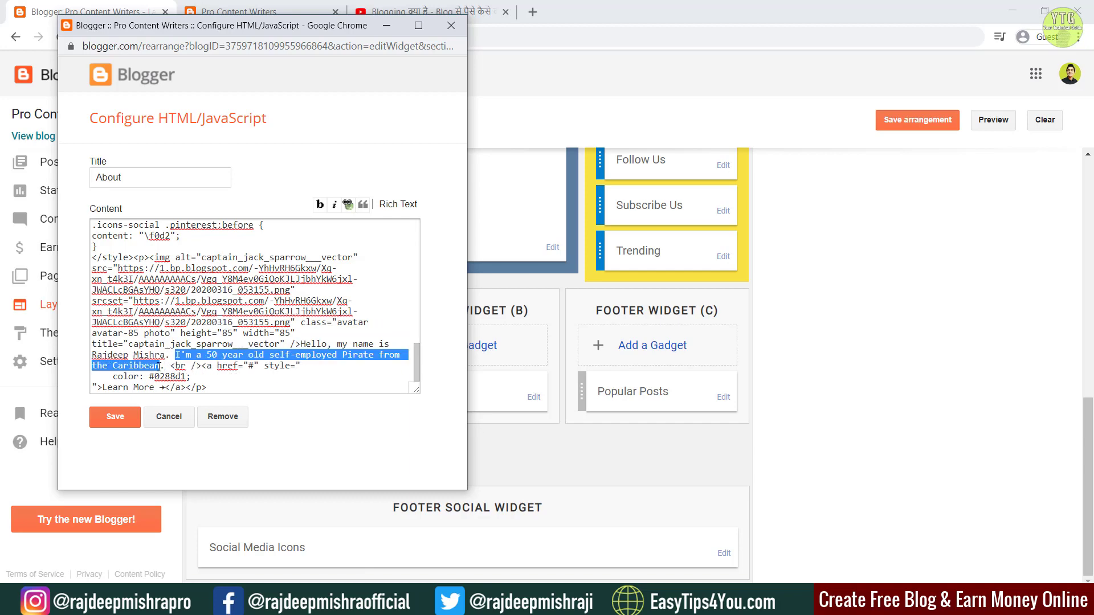
{"action": "type", "text": "Welcome to Pro Content Writers Blog"}
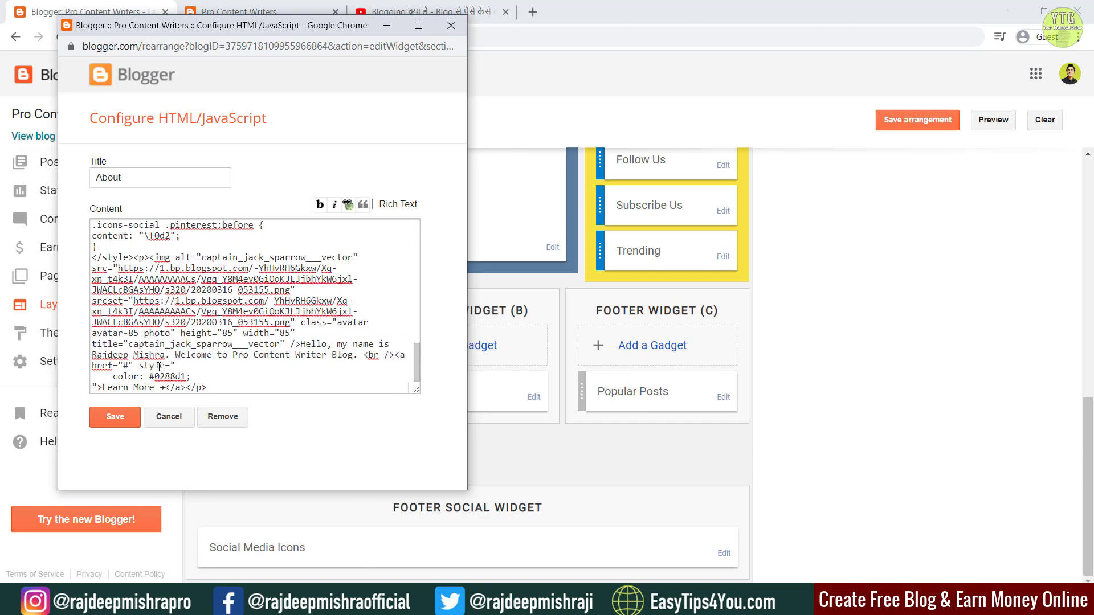
{"action": "scroll", "coordinate": [241, 343], "scroll_direction": "up", "scroll_amount": 15}
{"action": "left_click", "coordinate": [114, 416]}
Step: Reload the live blog to check the new About intro
{"action": "left_click", "coordinate": [239, 11]}
{"action": "left_click", "coordinate": [62, 37]}
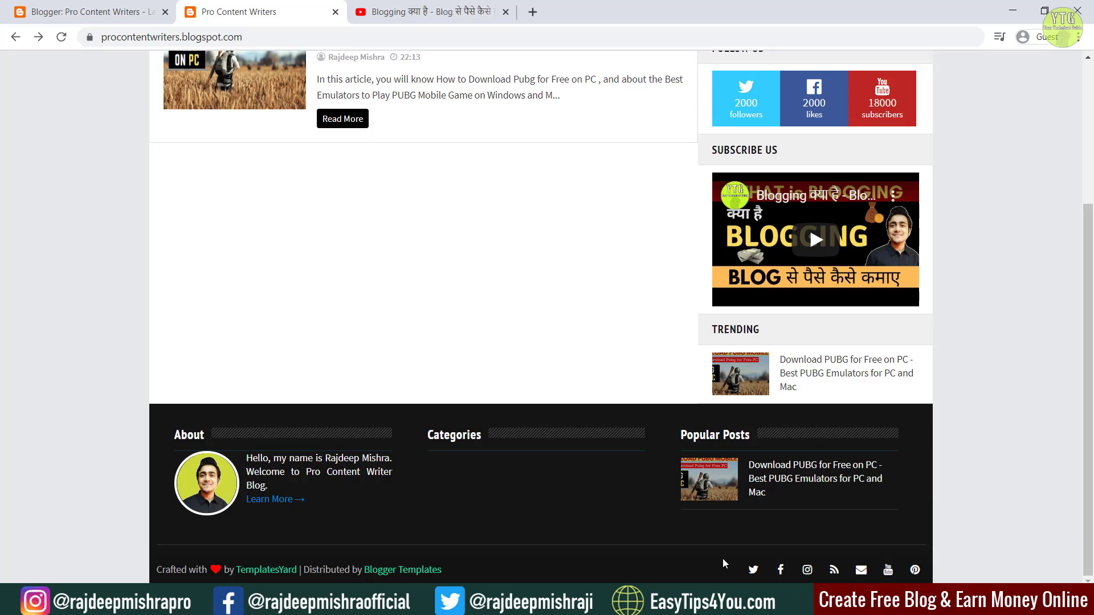
{"action": "left_click", "coordinate": [98, 7]}
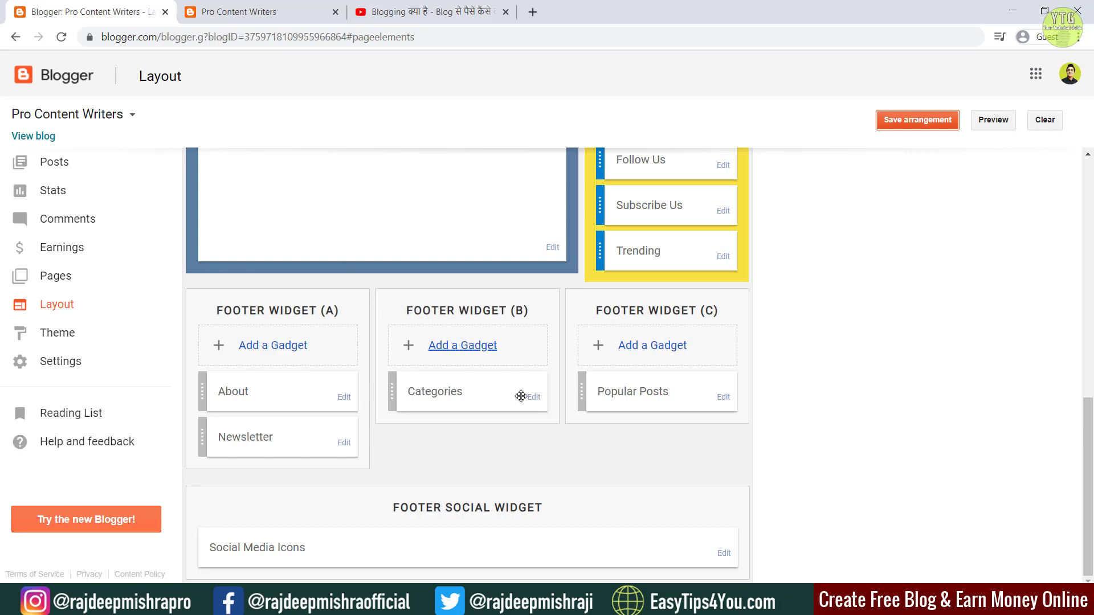
Step: Set the twitter icon link to the author's Twitter profile address and open the youtube link for editing
{"action": "left_click", "coordinate": [721, 554]}
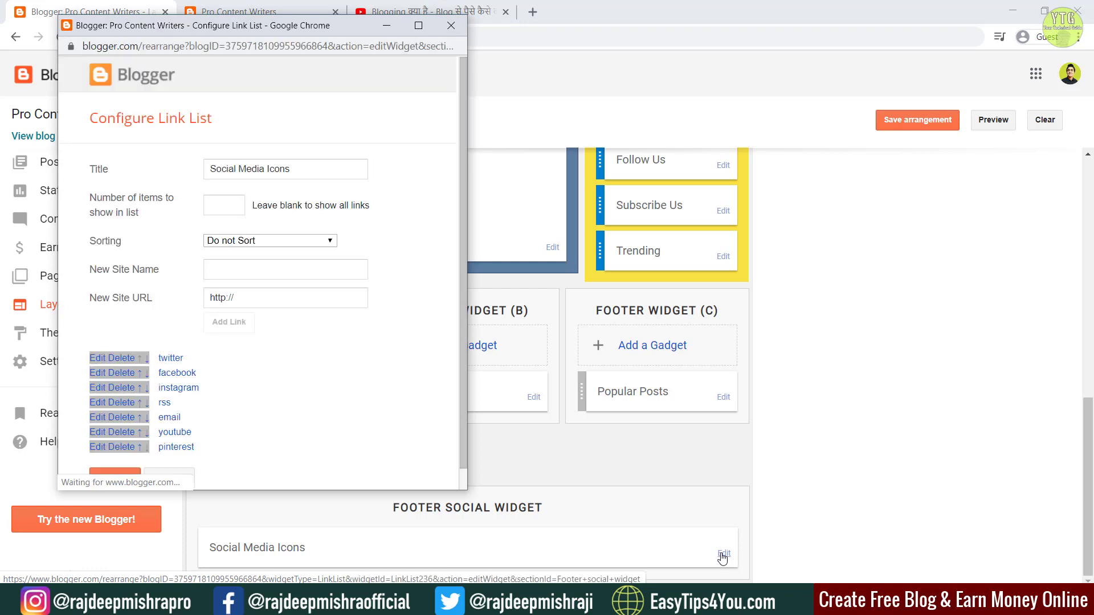
{"action": "scroll", "coordinate": [269, 342], "scroll_direction": "down", "scroll_amount": 1}
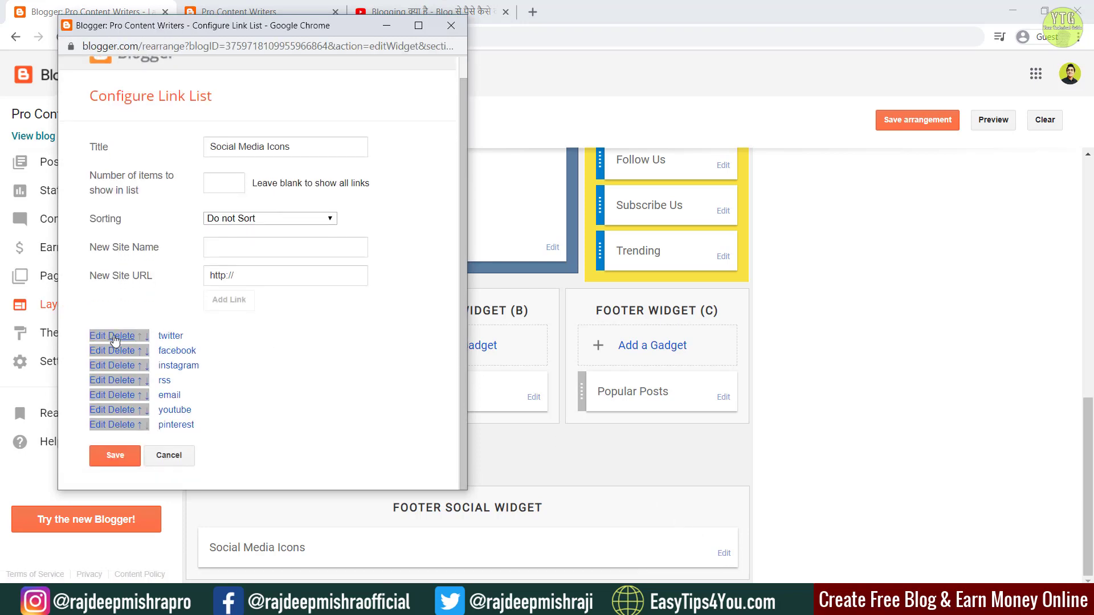
{"action": "left_click", "coordinate": [99, 338]}
{"action": "left_click", "coordinate": [288, 384]}
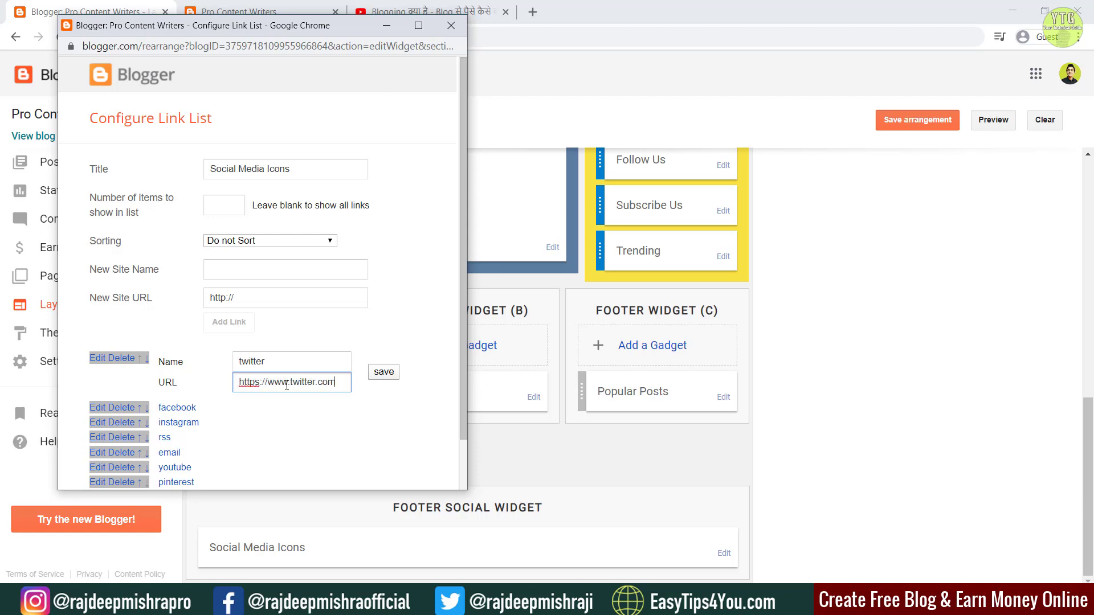
{"action": "type", "text": "jd"}
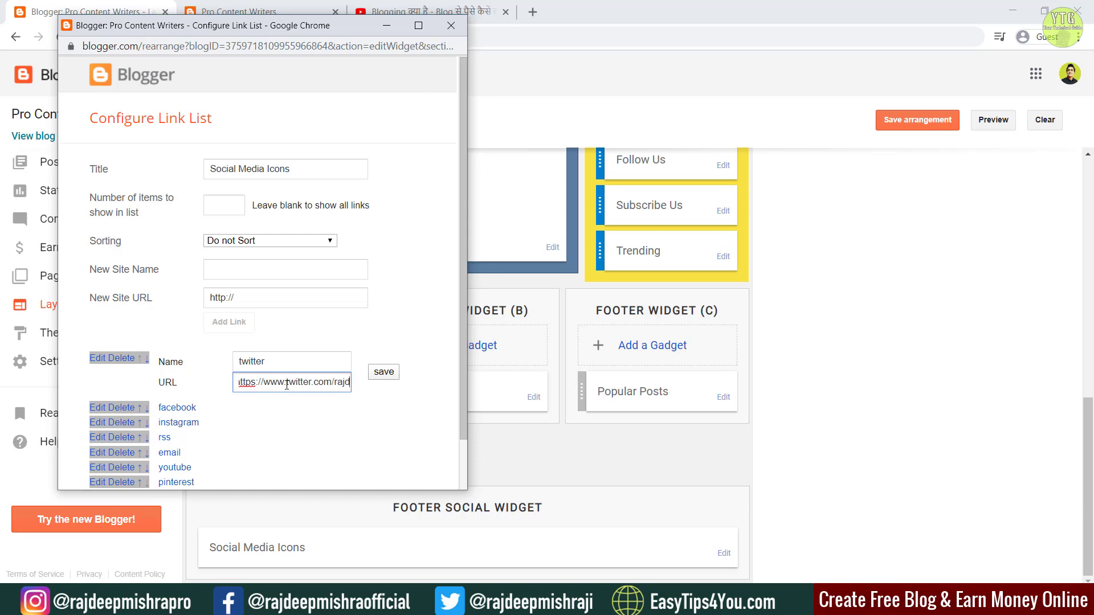
{"action": "type", "text": "eepmishraji"}
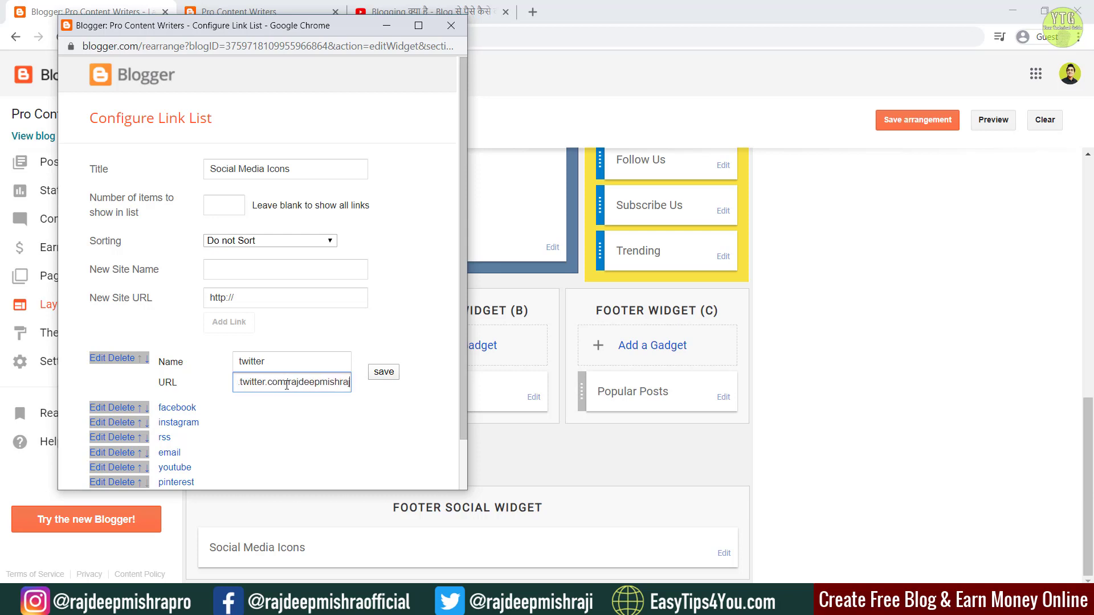
{"action": "left_click", "coordinate": [390, 375]}
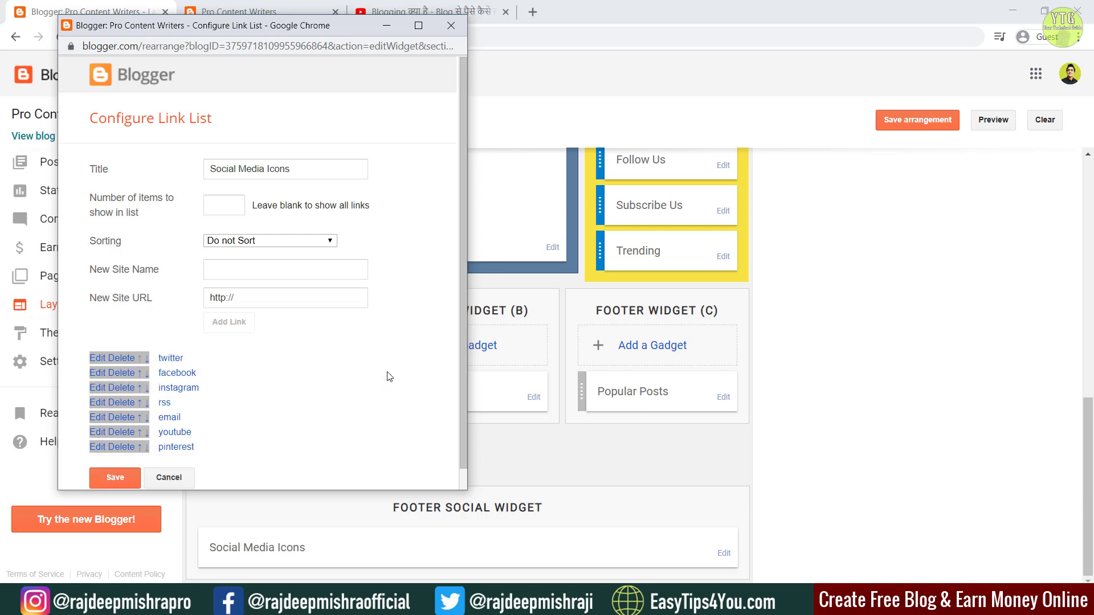
{"action": "left_click", "coordinate": [95, 434]}
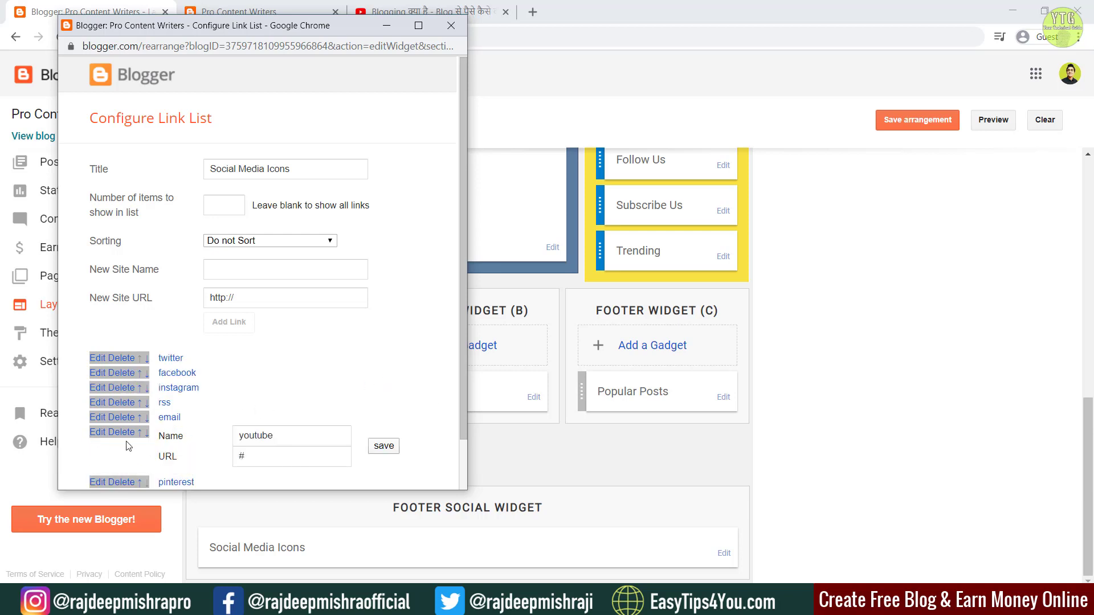
{"action": "left_click", "coordinate": [452, 5]}
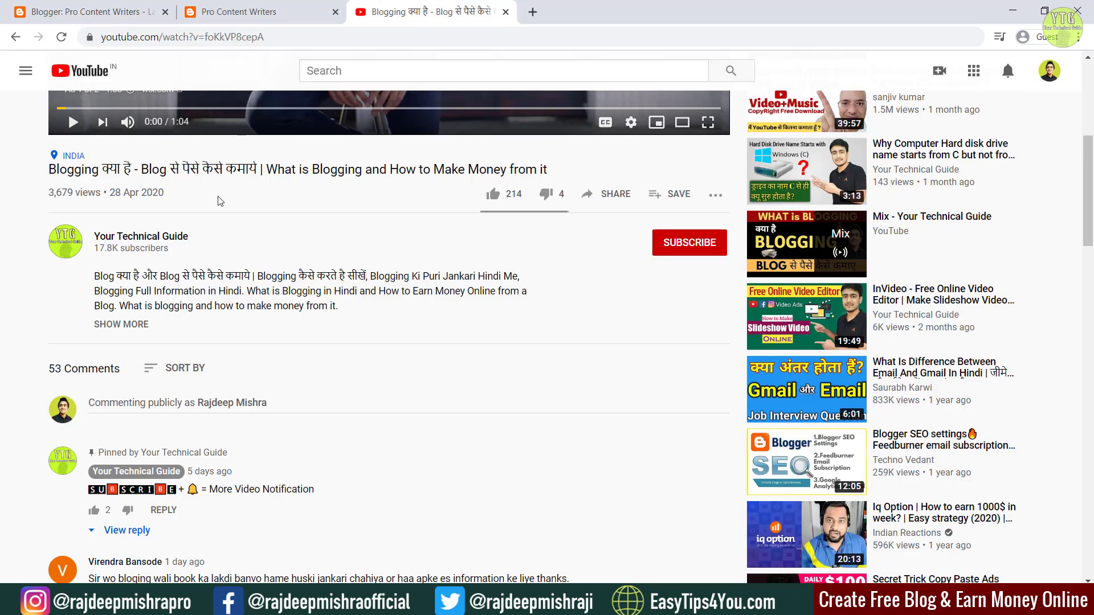
Step: Copy the Your Technical Guide channel page address, then close the YouTube tab
{"action": "left_click", "coordinate": [141, 236]}
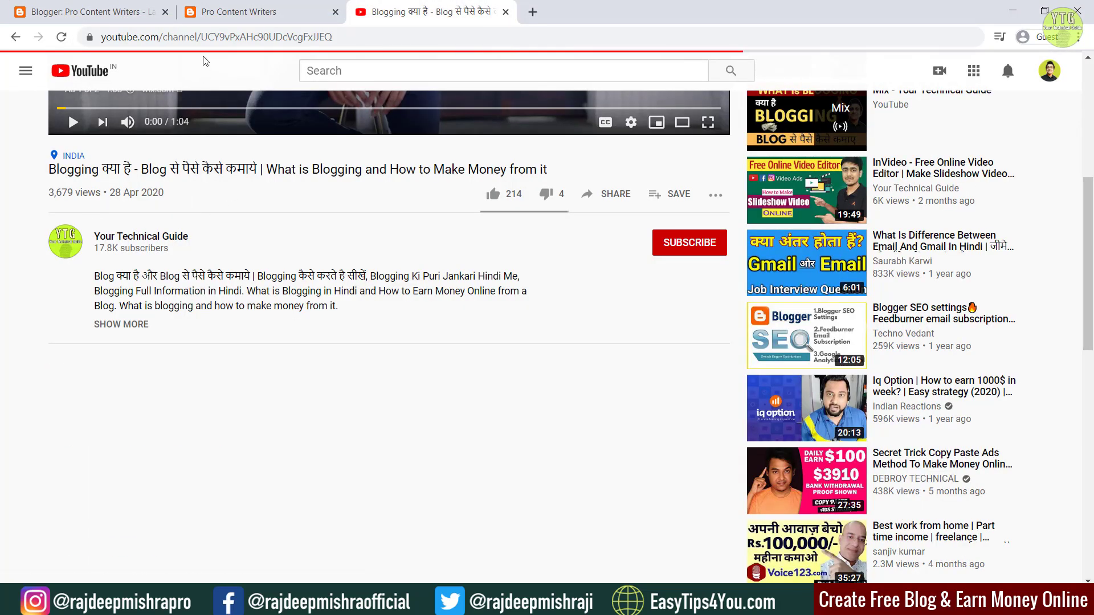
{"action": "left_click", "coordinate": [205, 37]}
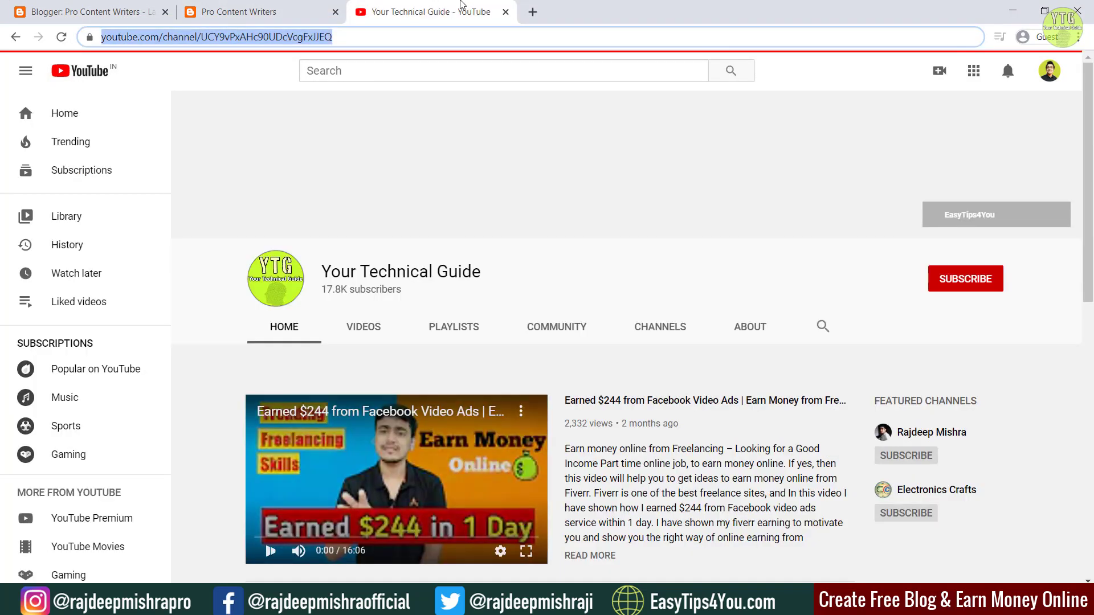
{"action": "left_click", "coordinate": [505, 12]}
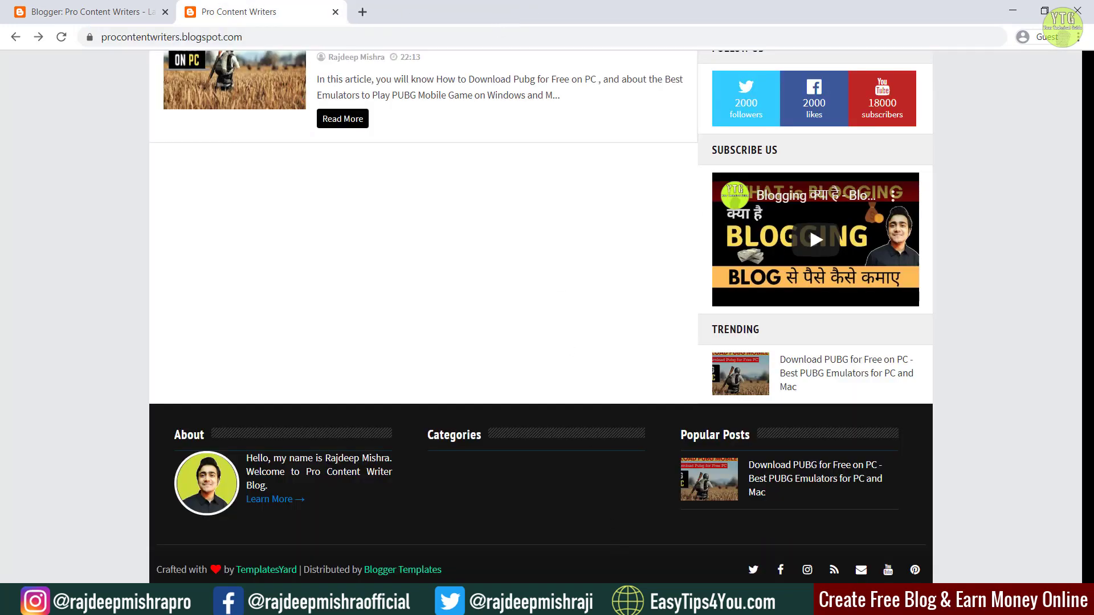
Step: Paste the channel address into the youtube link, save the Social Media Icons gadget, and reload the blog
{"action": "mouse_move", "coordinate": [650, 603]}
{"action": "left_click", "coordinate": [708, 542]}
{"action": "left_click", "coordinate": [279, 457]}
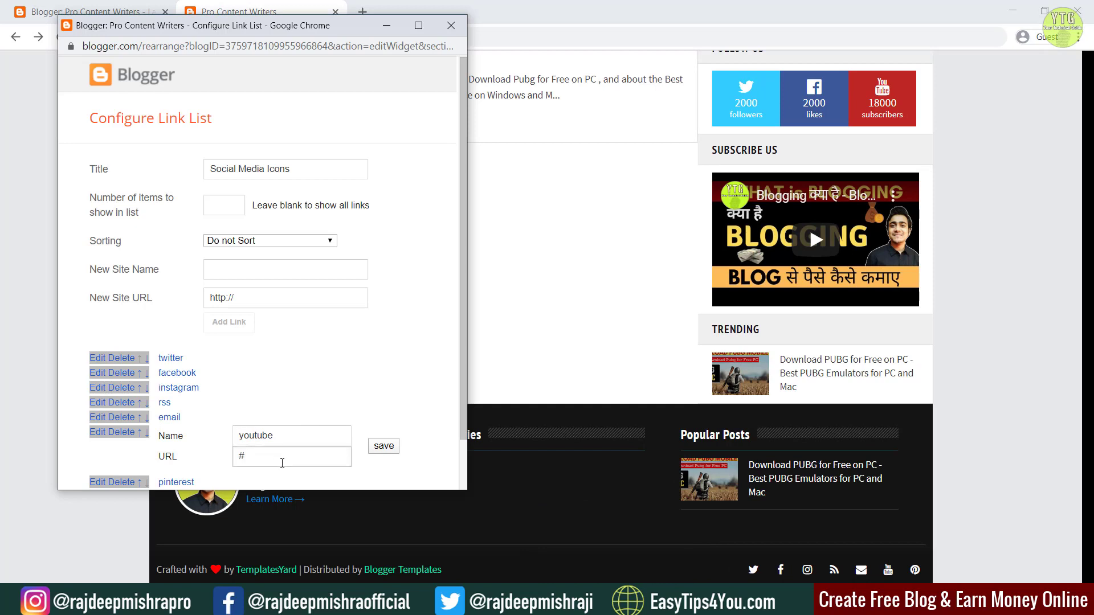
{"action": "key", "text": "ctrl+v"}
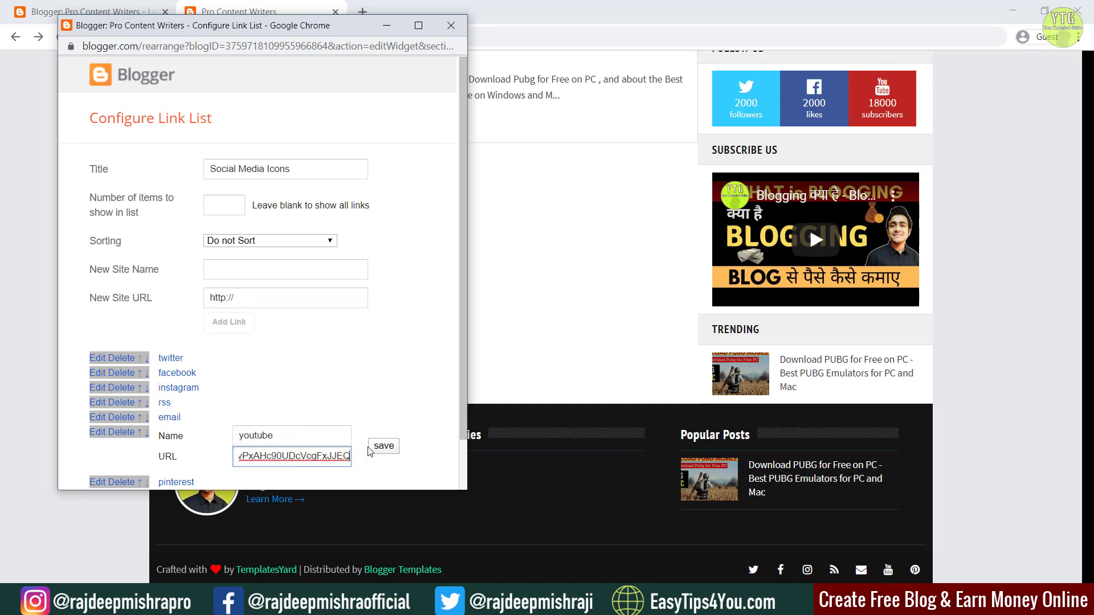
{"action": "left_click", "coordinate": [382, 447]}
{"action": "scroll", "coordinate": [265, 435], "scroll_direction": "down", "scroll_amount": 1}
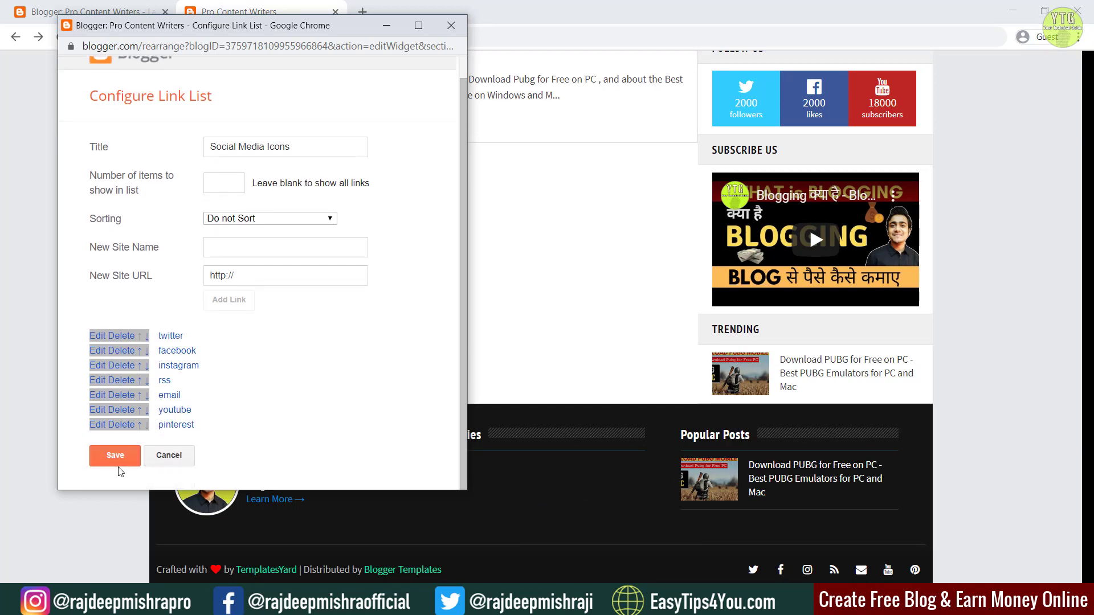
{"action": "left_click", "coordinate": [113, 458]}
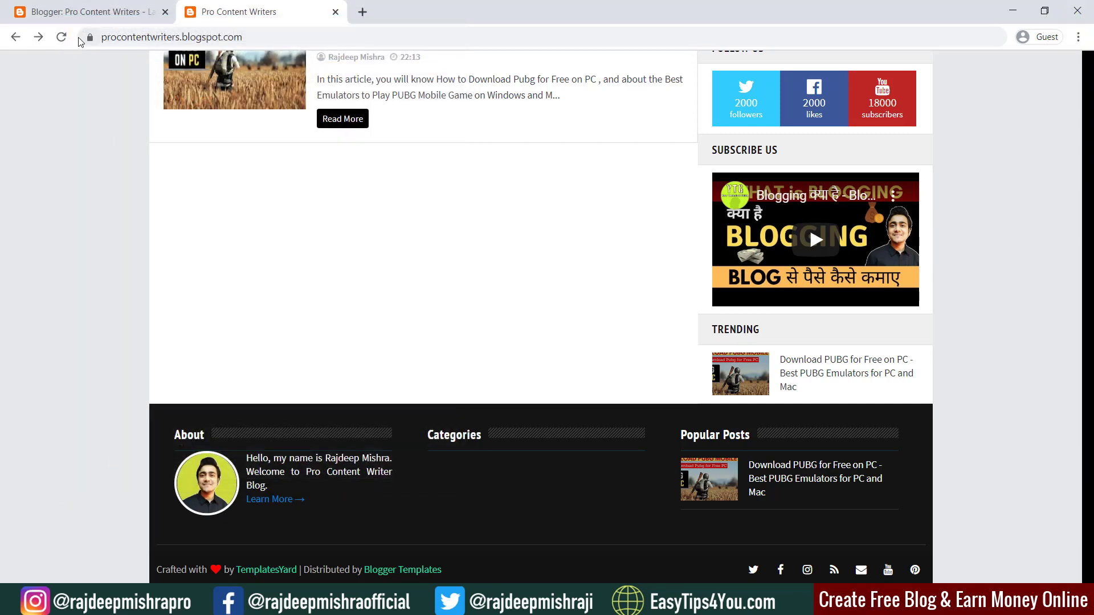
{"action": "left_click", "coordinate": [61, 37]}
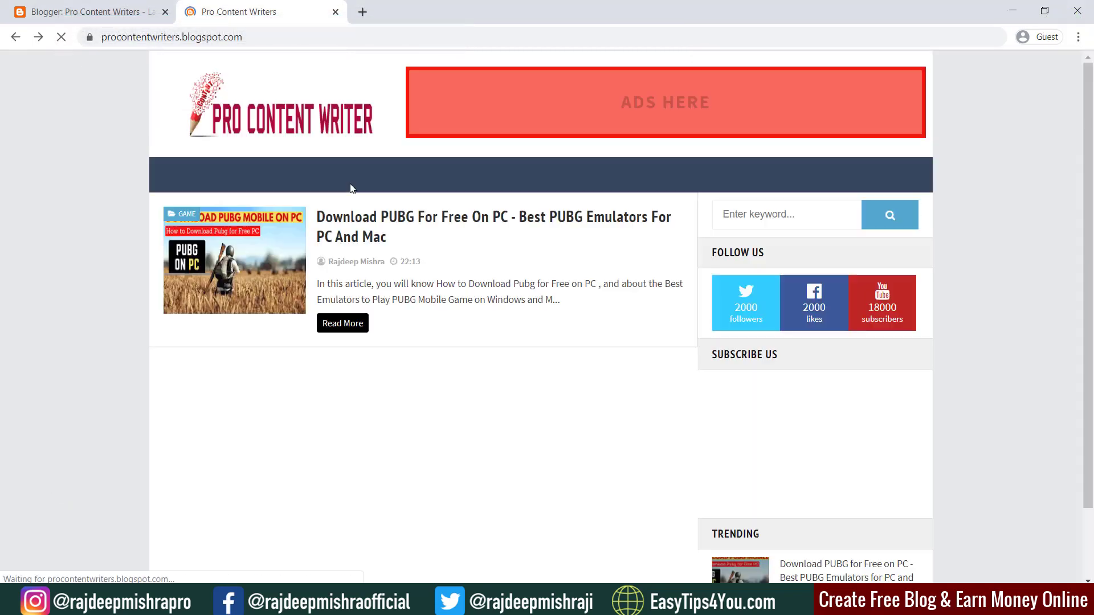